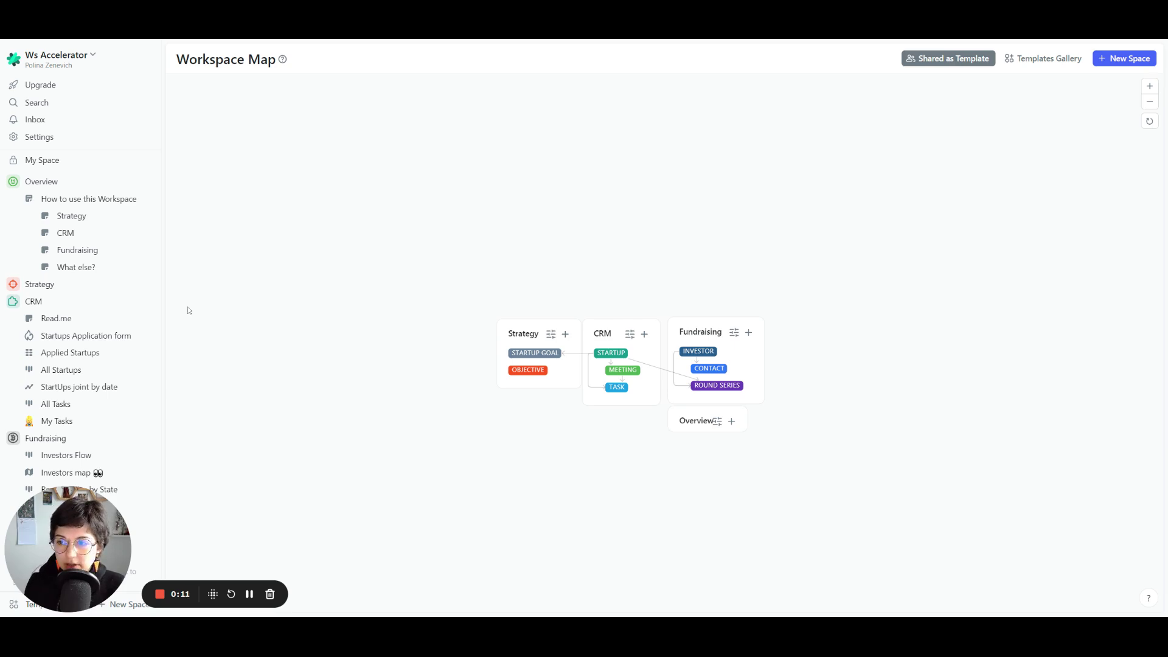
Collapse the CRM and Fundraising spaces in the sidebar so their pages are hidden
{"action": "left_click", "coordinate": [13, 302]}
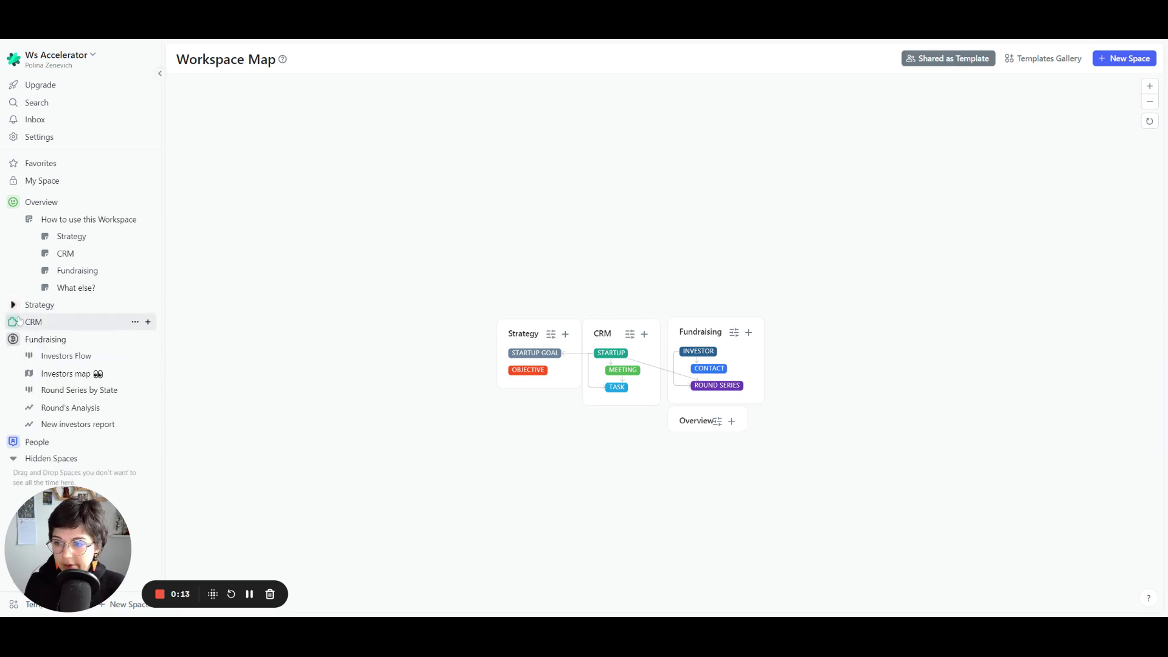
{"action": "left_click", "coordinate": [13, 339]}
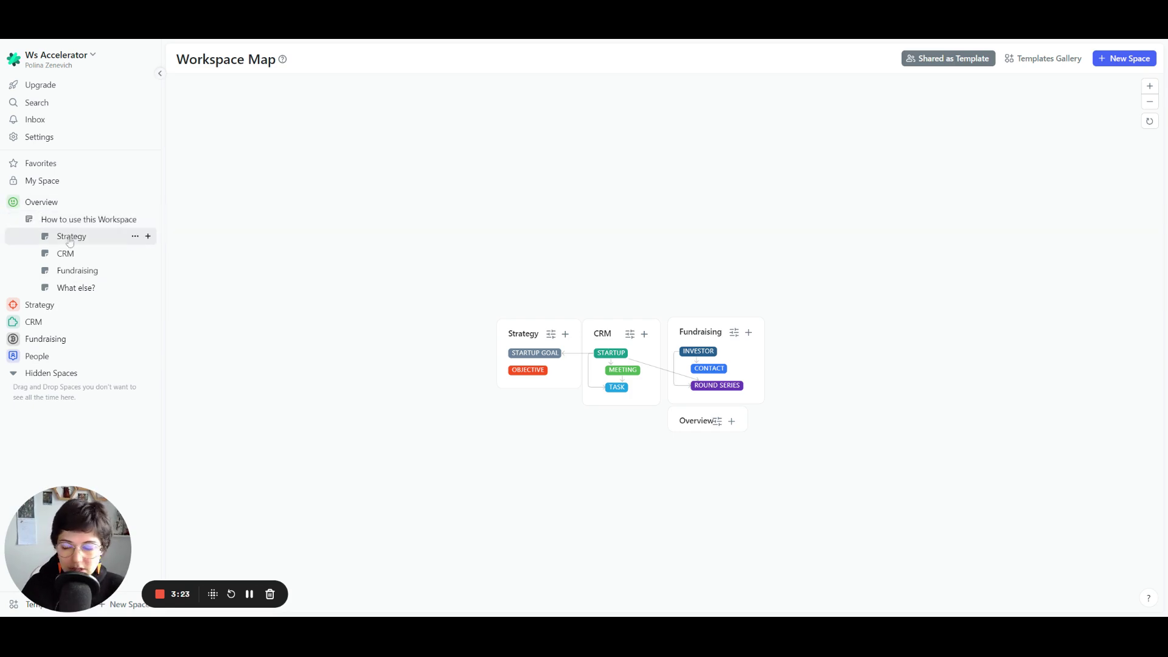
Open the Strategy chapter of How to use this Workspace and scroll to its objectives steps
{"action": "left_click", "coordinate": [70, 239]}
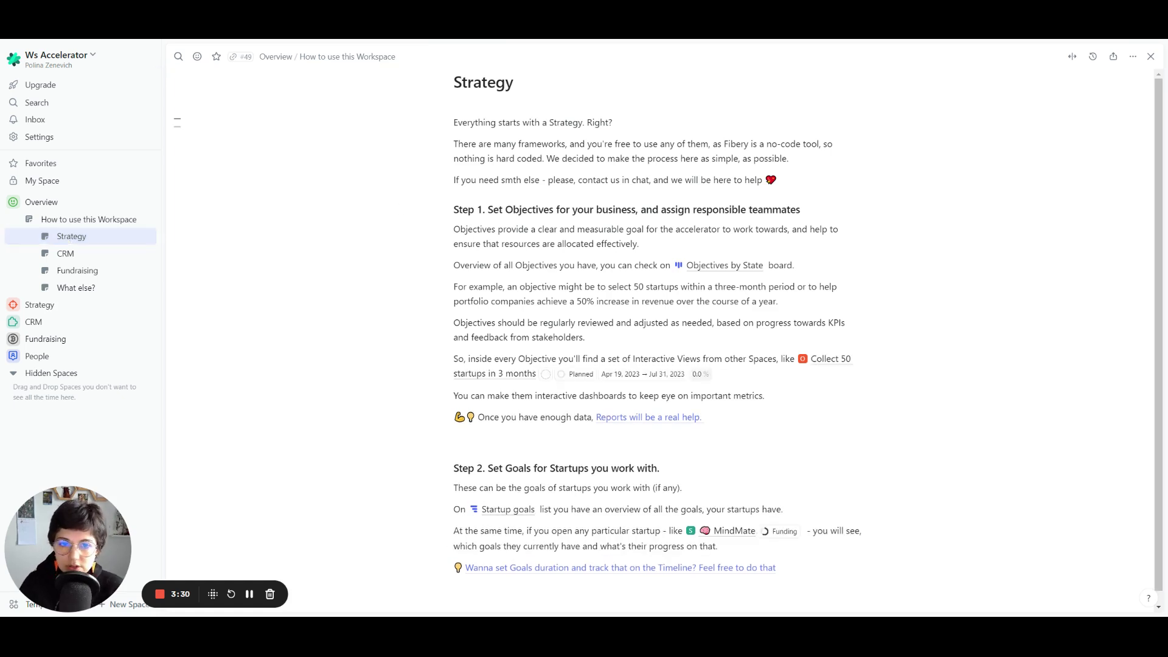
{"action": "scroll", "coordinate": [578, 466], "scroll_direction": "down", "scroll_amount": 1}
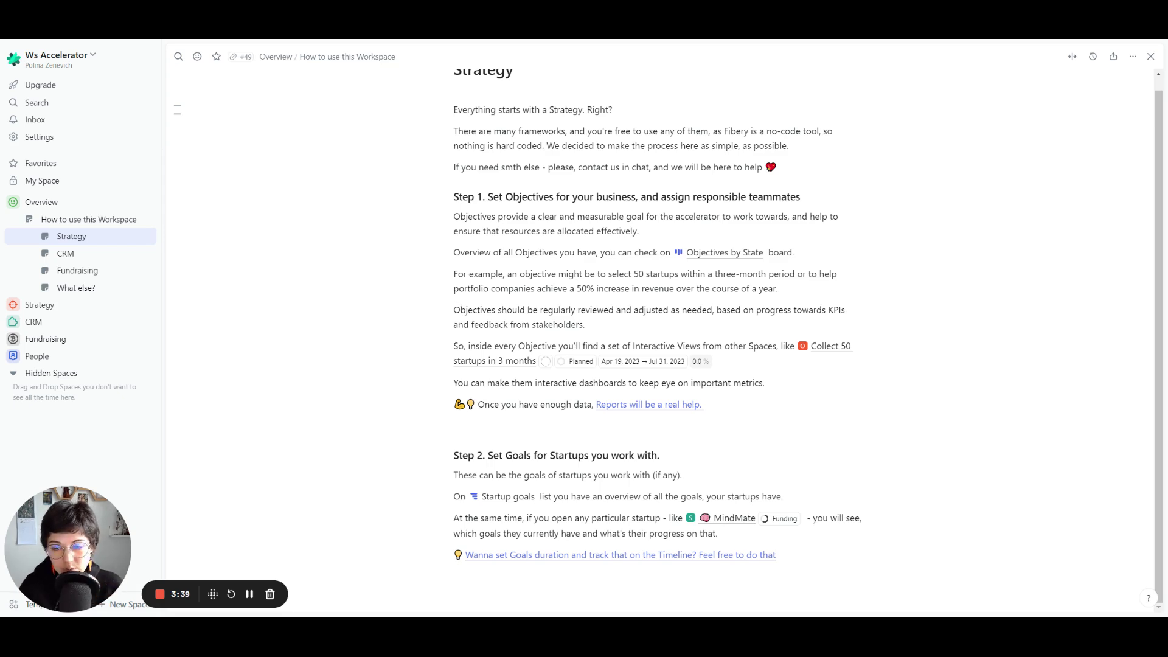
Expand the Strategy space, glance at Startup Goal, and settle on the Objective table
{"action": "left_click", "coordinate": [13, 305]}
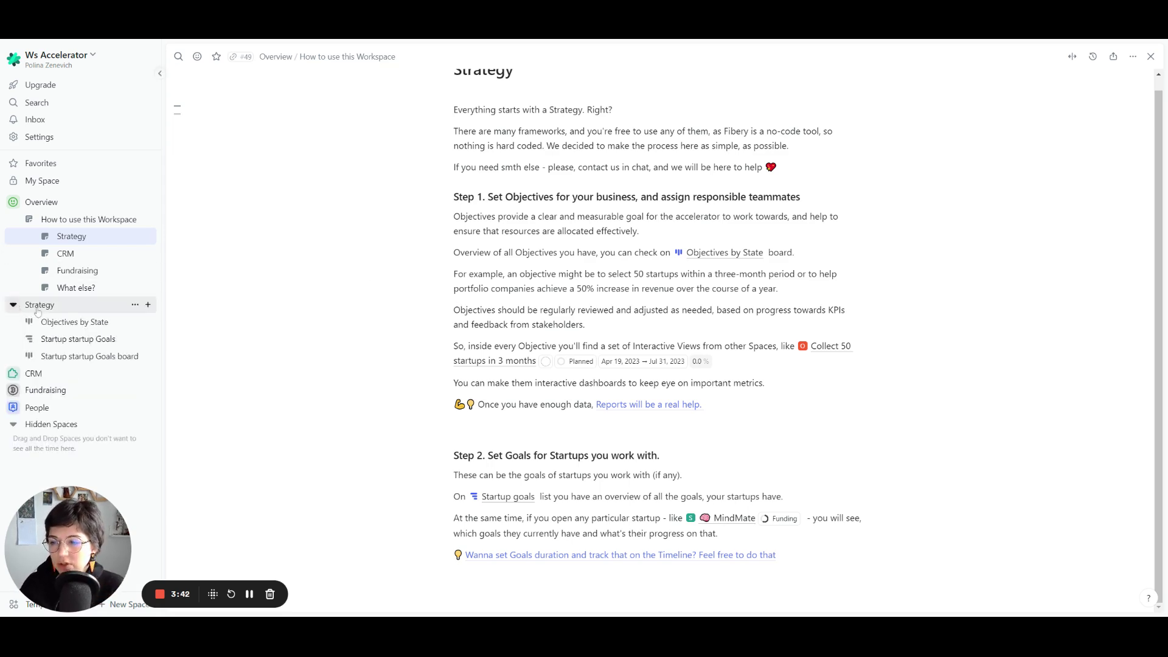
{"action": "left_click", "coordinate": [39, 305]}
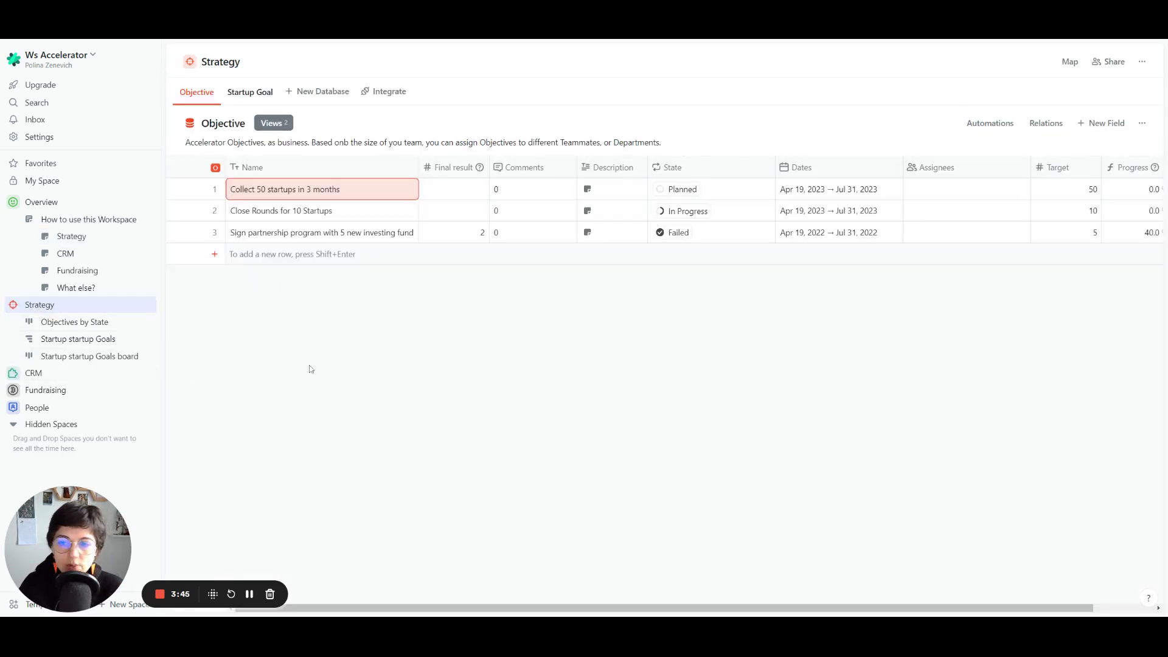
{"action": "left_click", "coordinate": [243, 92]}
{"action": "left_click", "coordinate": [202, 96]}
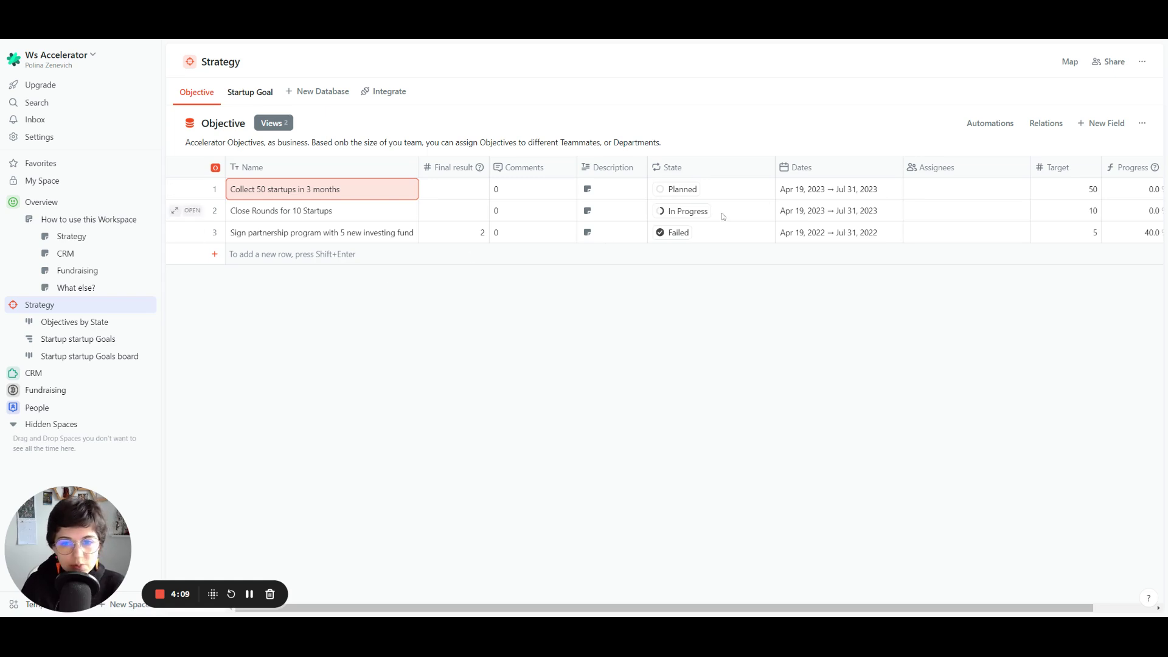
{"action": "left_click", "coordinate": [451, 195]}
{"action": "left_click_drag", "start_coordinate": [452, 210], "coordinate": [454, 253]}
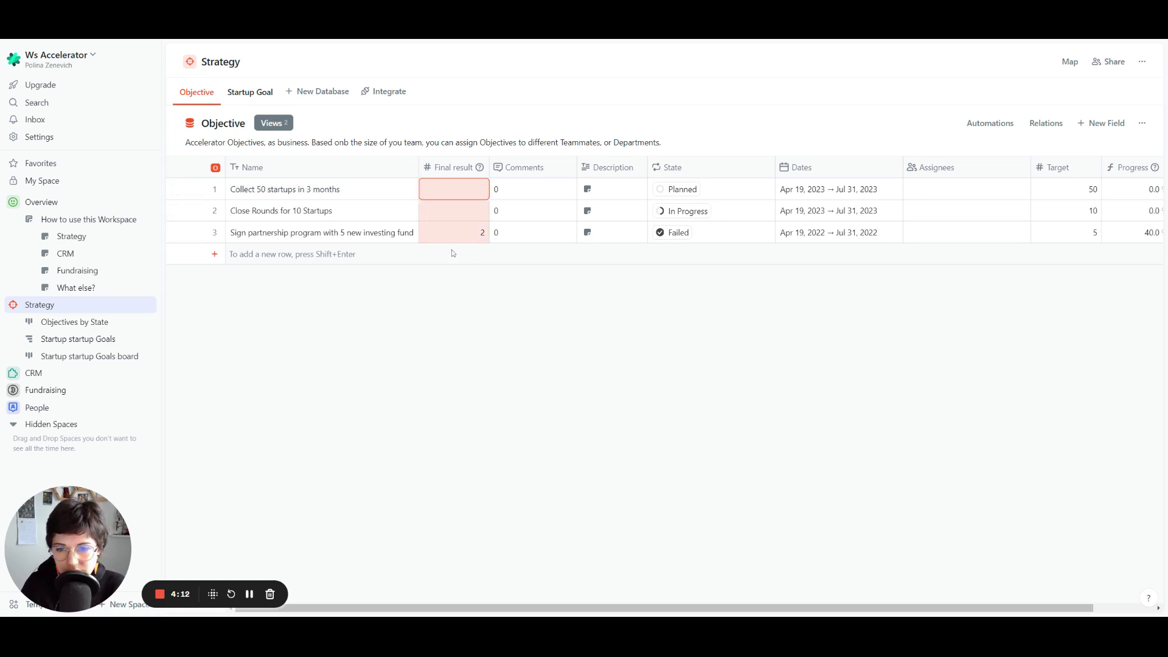
{"action": "left_click", "coordinate": [767, 170]}
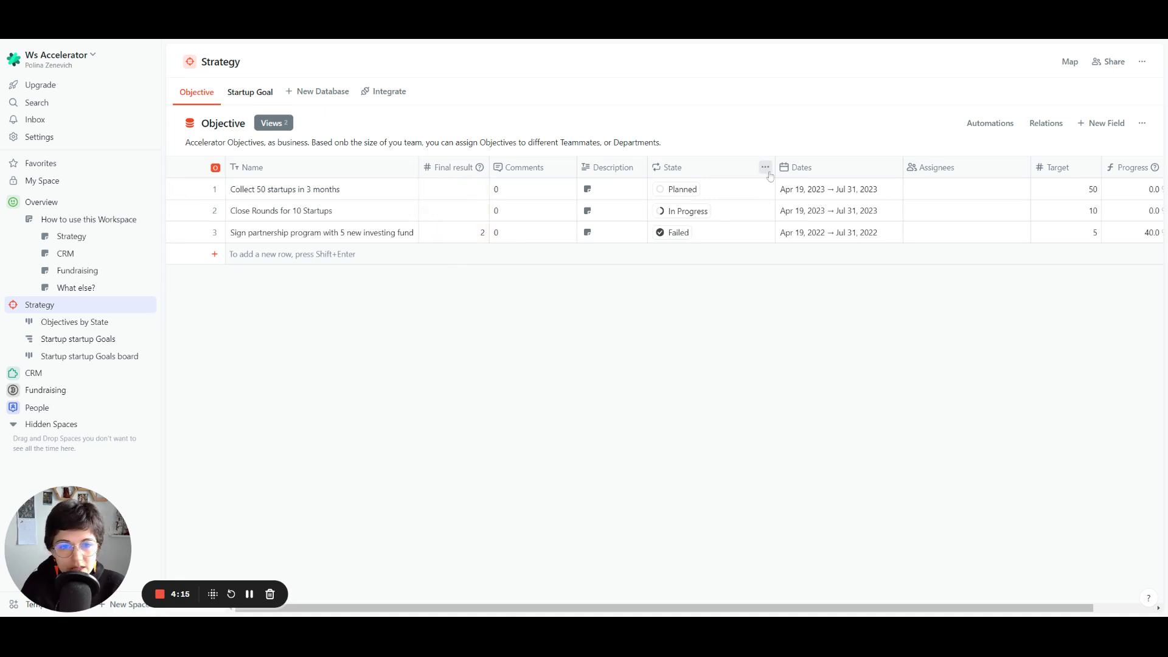
{"action": "left_click", "coordinate": [784, 183]}
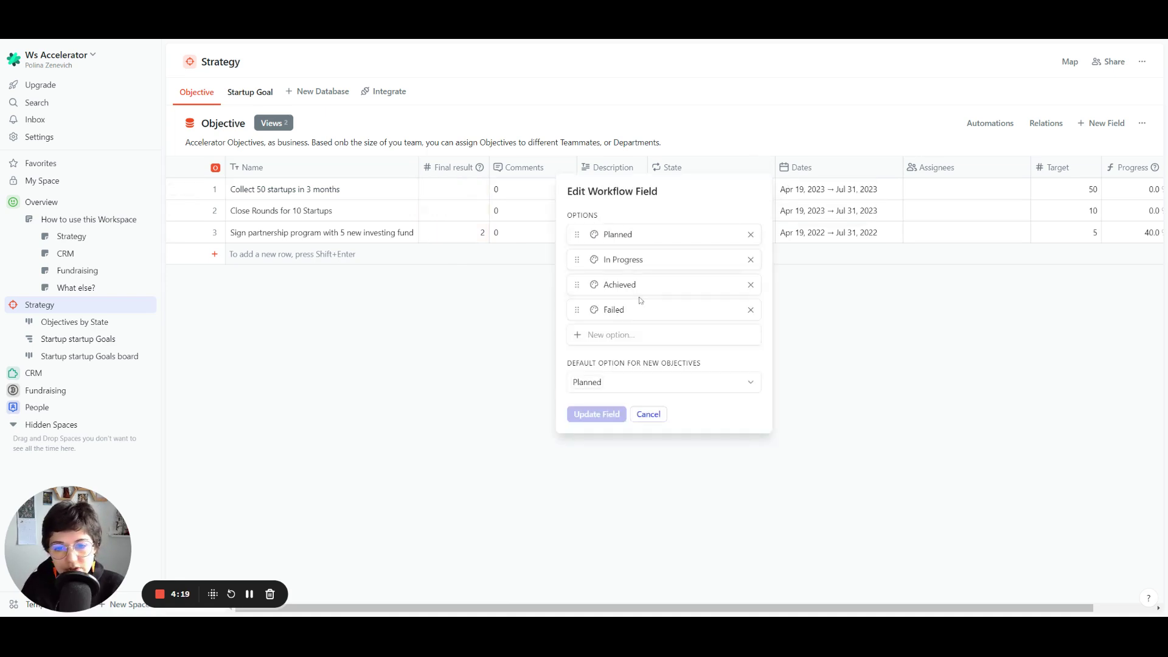
{"action": "left_click", "coordinate": [648, 414]}
{"action": "left_click_drag", "start_coordinate": [852, 193], "coordinate": [846, 241]}
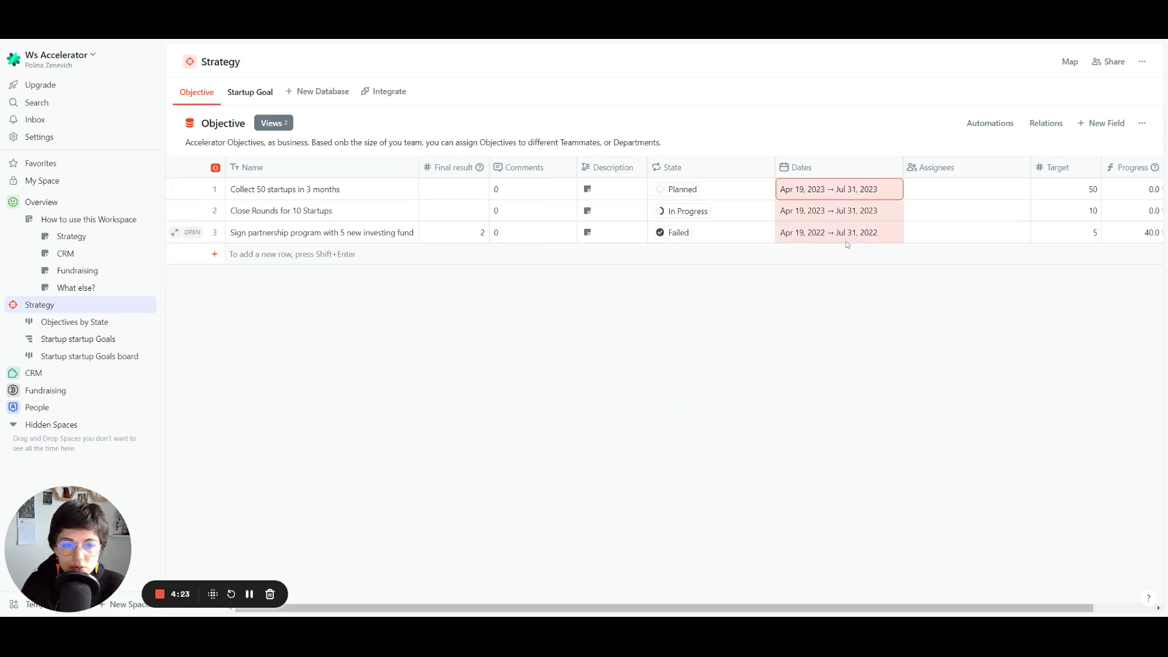
{"action": "left_click", "coordinate": [794, 351]}
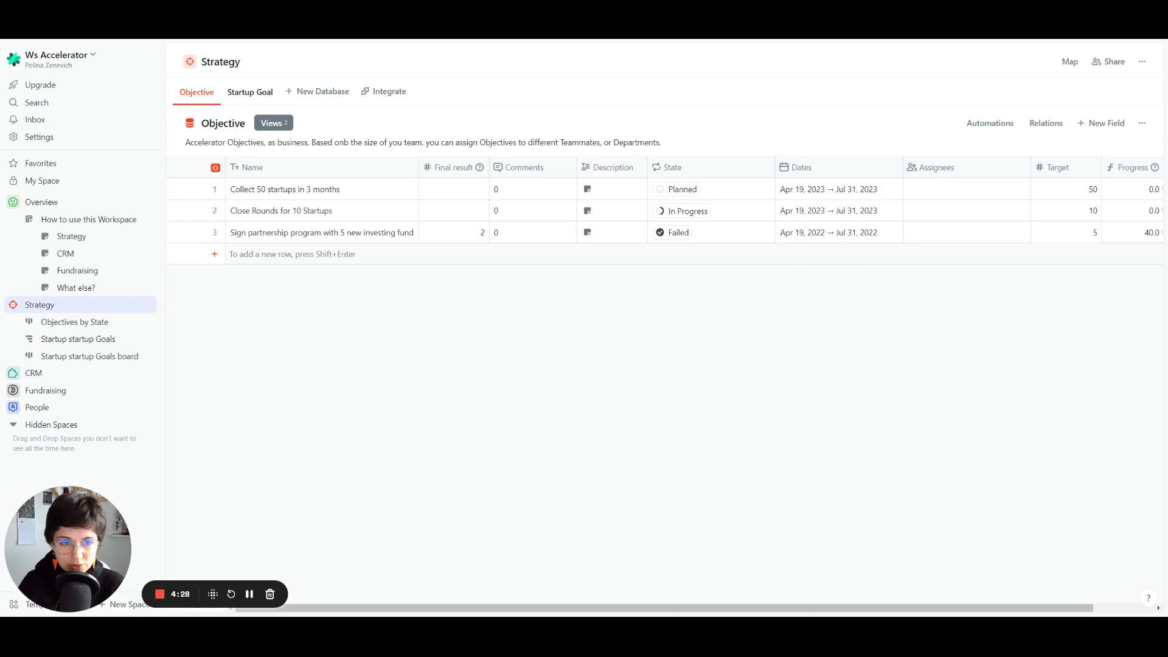
{"action": "scroll", "coordinate": [669, 566], "scroll_direction": "right", "scroll_amount": 5}
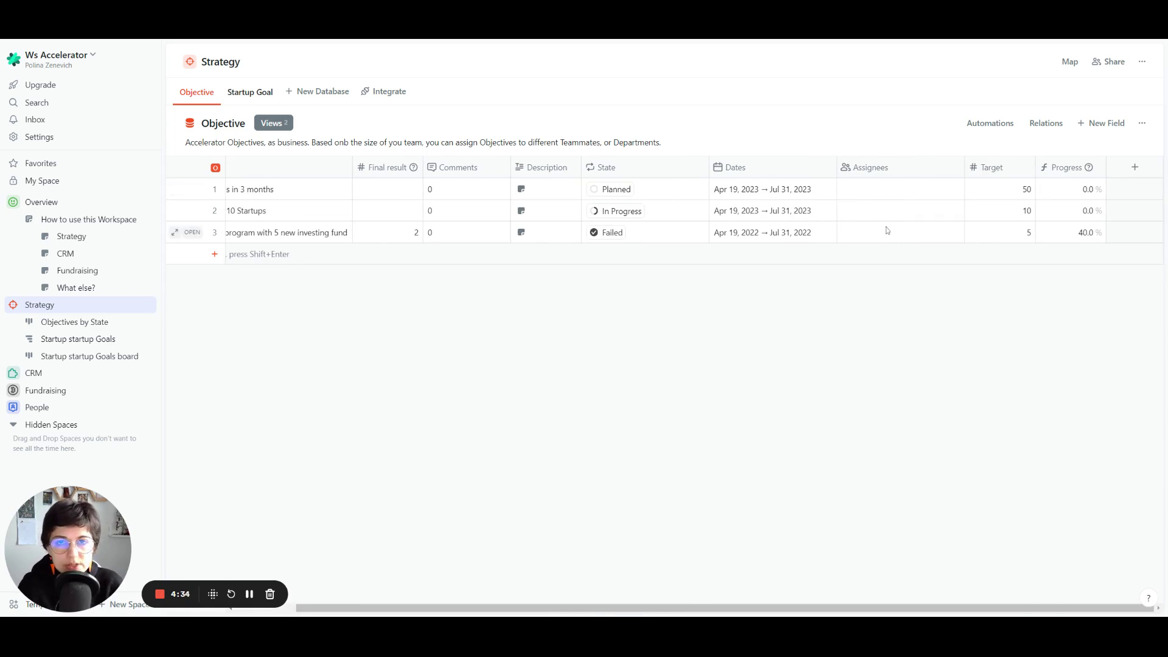
{"action": "left_click", "coordinate": [894, 190]}
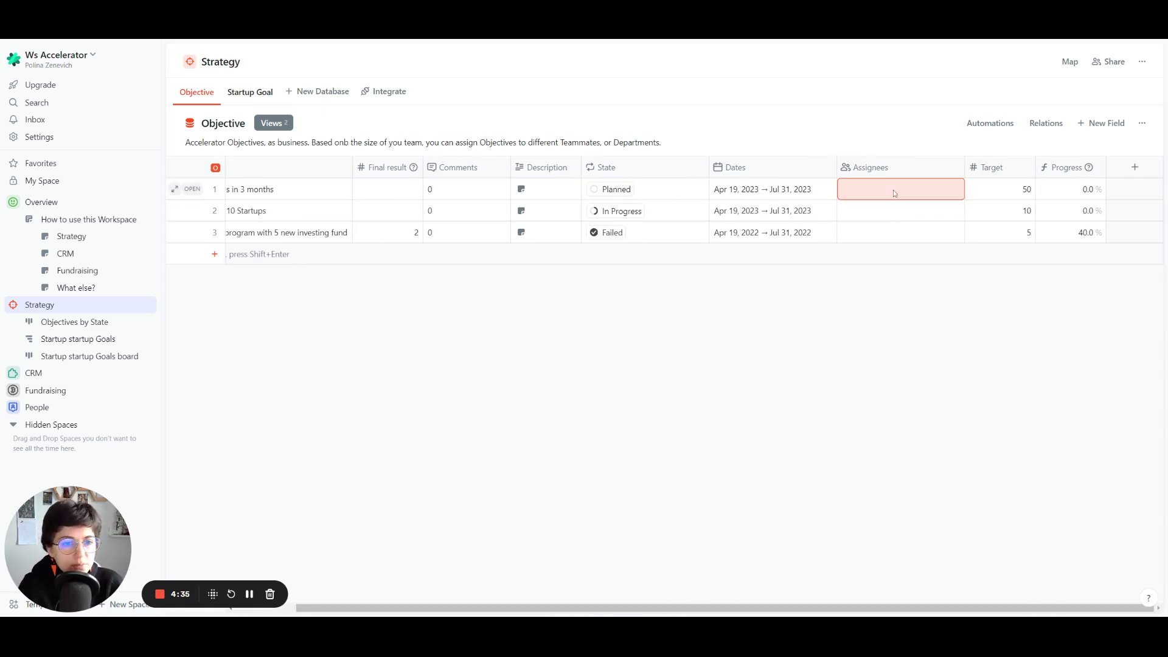
{"action": "left_click", "coordinate": [823, 320]}
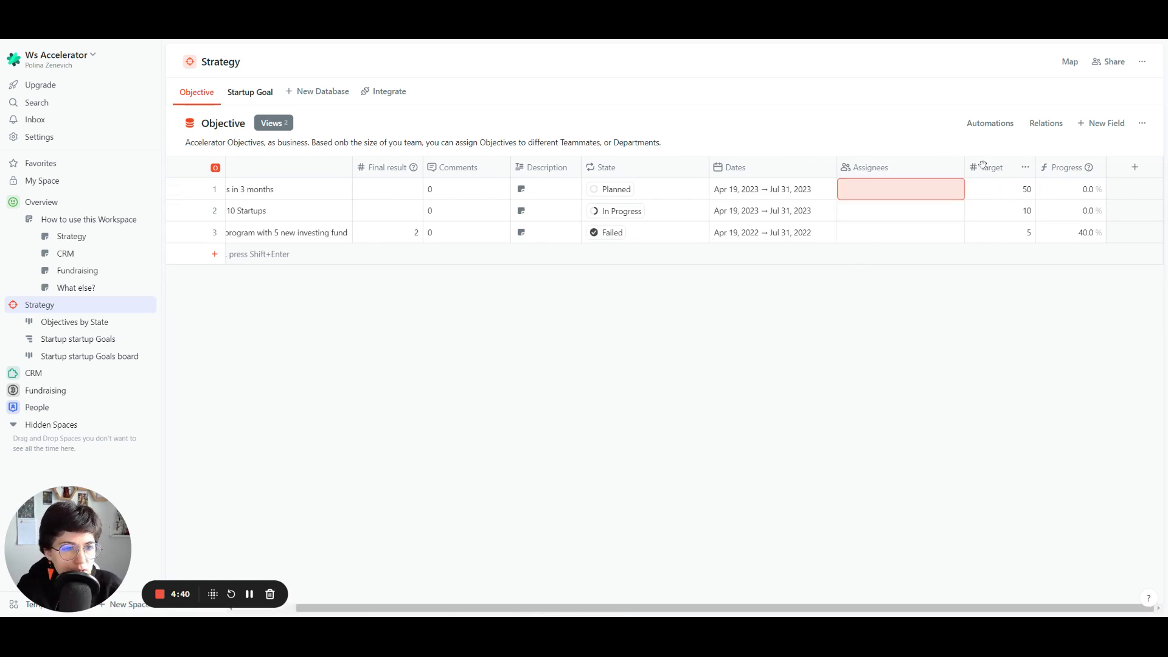
Move the Target column beside Final result, then Progress directly after Target
{"action": "left_click_drag", "start_coordinate": [990, 166], "coordinate": [459, 172]}
{"action": "left_click", "coordinate": [481, 236]}
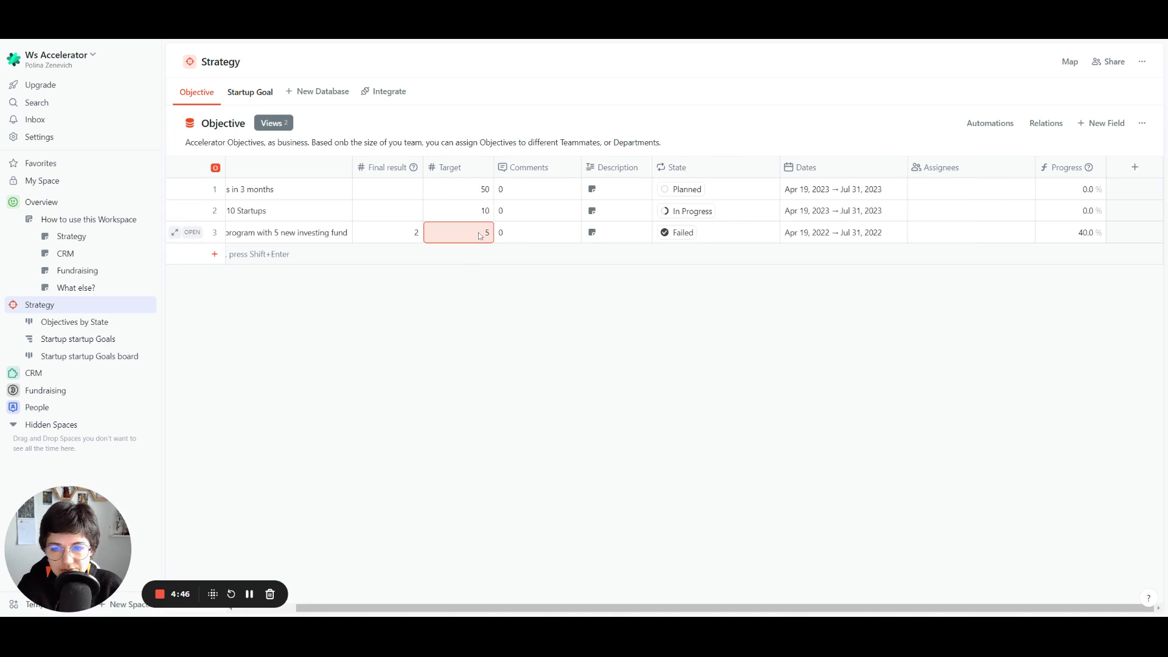
{"action": "left_click", "coordinate": [396, 236]}
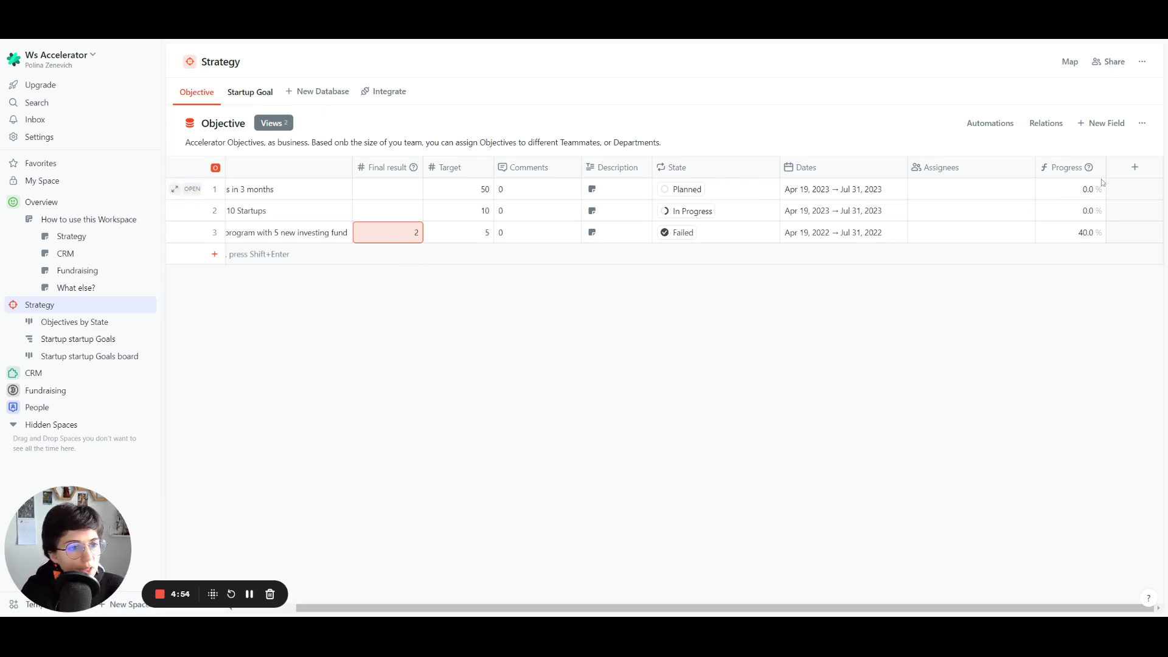
{"action": "left_click_drag", "start_coordinate": [1061, 168], "coordinate": [513, 175]}
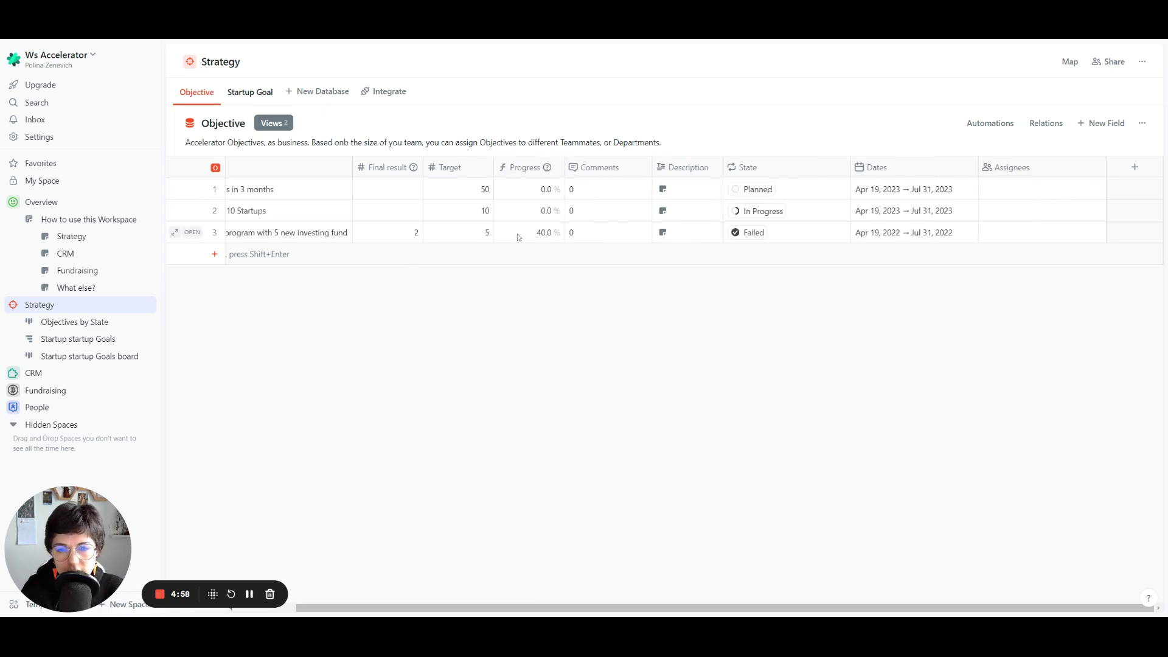
{"action": "left_click", "coordinate": [467, 237]}
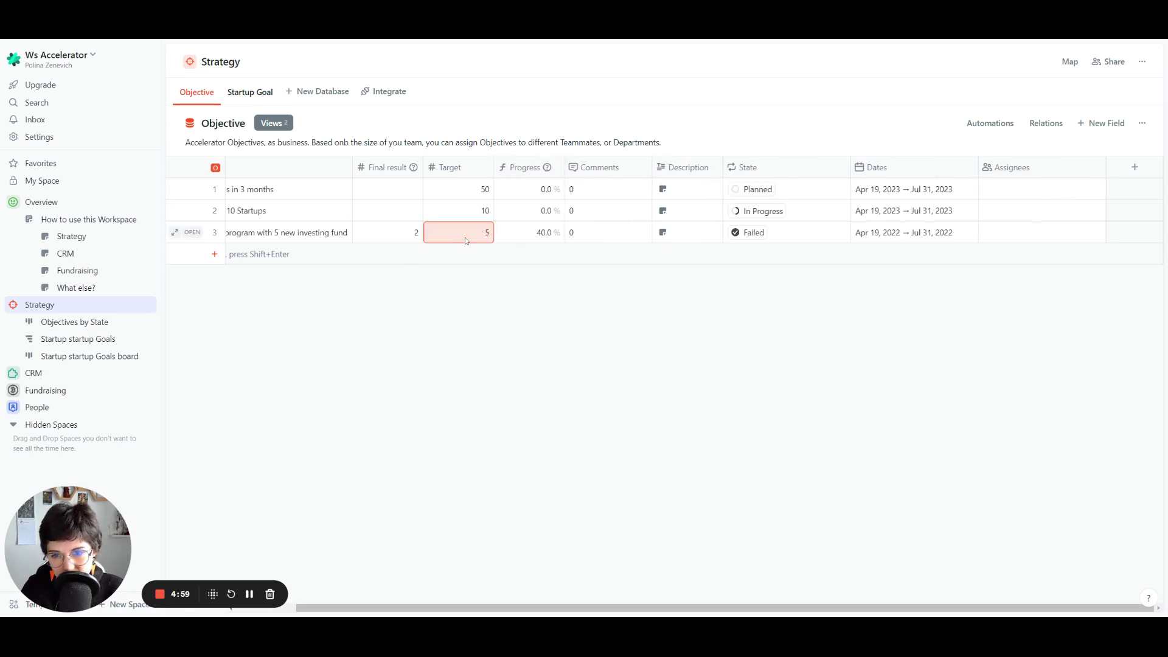
{"action": "left_click", "coordinate": [372, 233]}
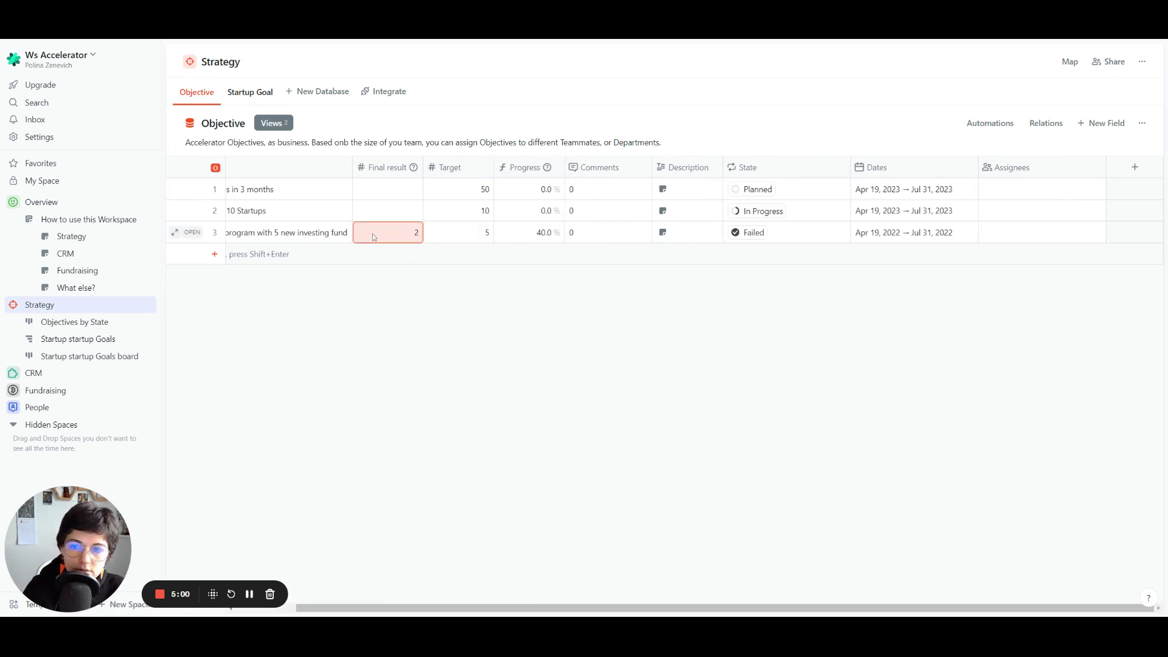
{"action": "left_click", "coordinate": [529, 234]}
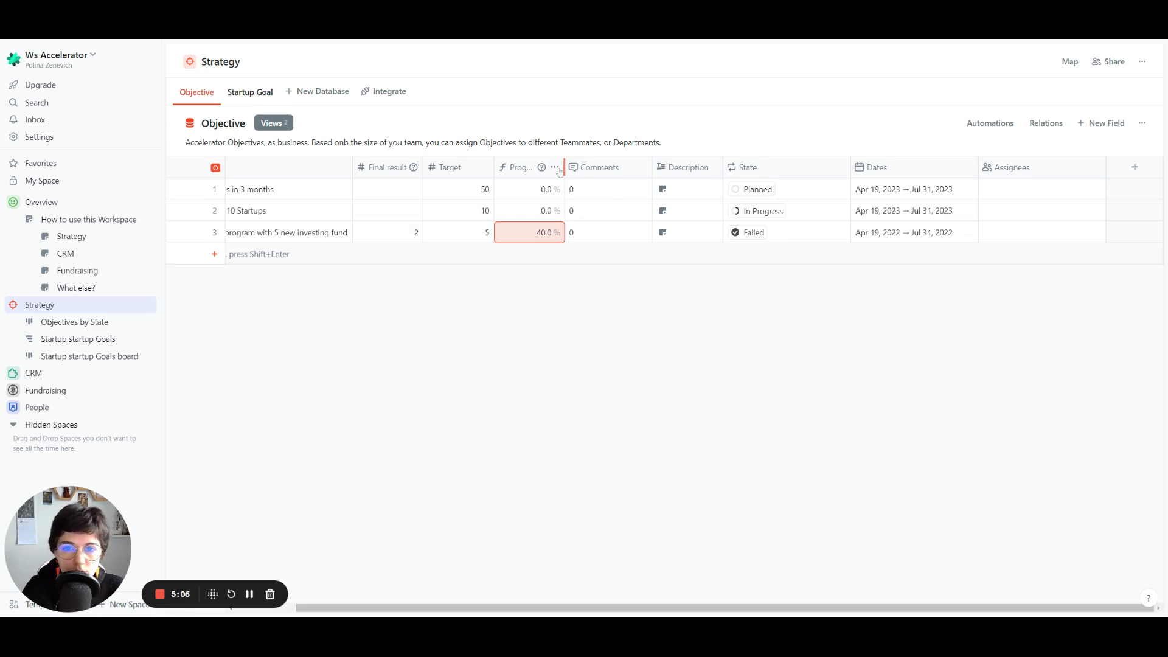
{"action": "left_click", "coordinate": [555, 167]}
{"action": "left_click", "coordinate": [569, 191]}
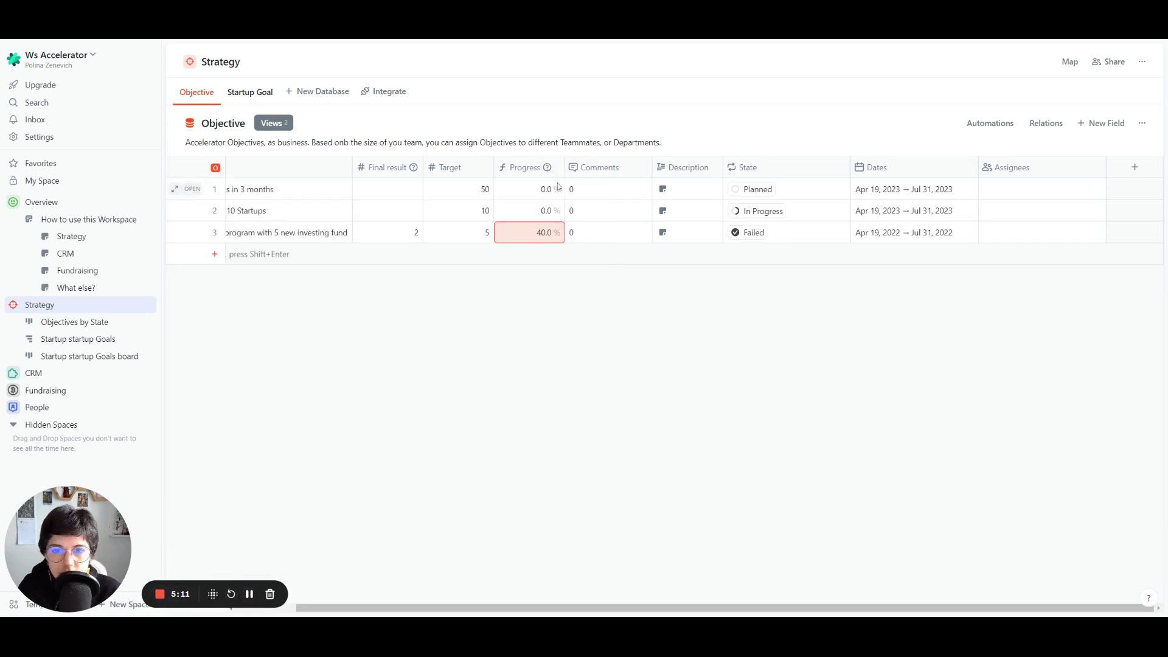
{"action": "left_click", "coordinate": [555, 168]}
{"action": "left_click", "coordinate": [563, 187]}
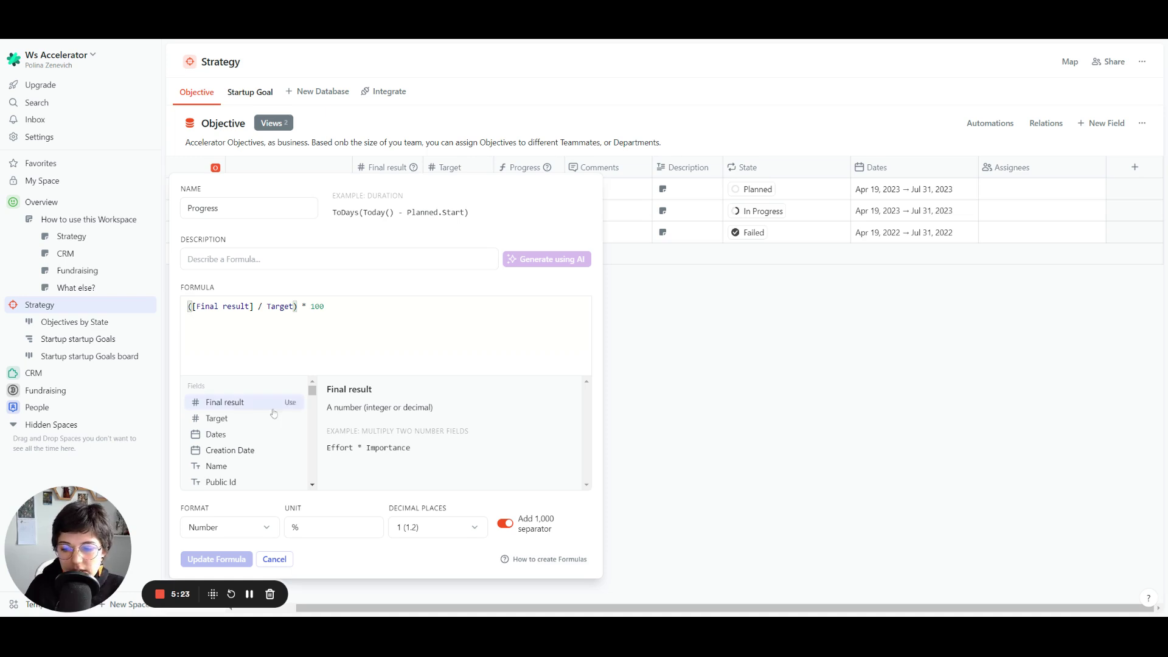
{"action": "left_click", "coordinate": [274, 559]}
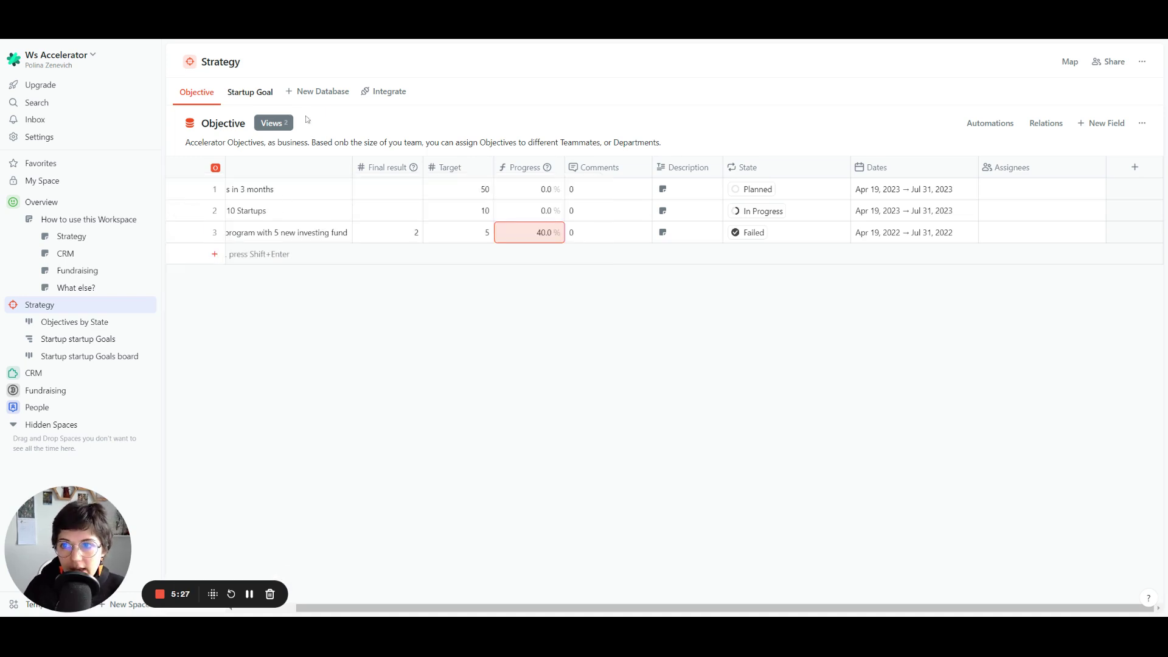
{"action": "left_click", "coordinate": [259, 94]}
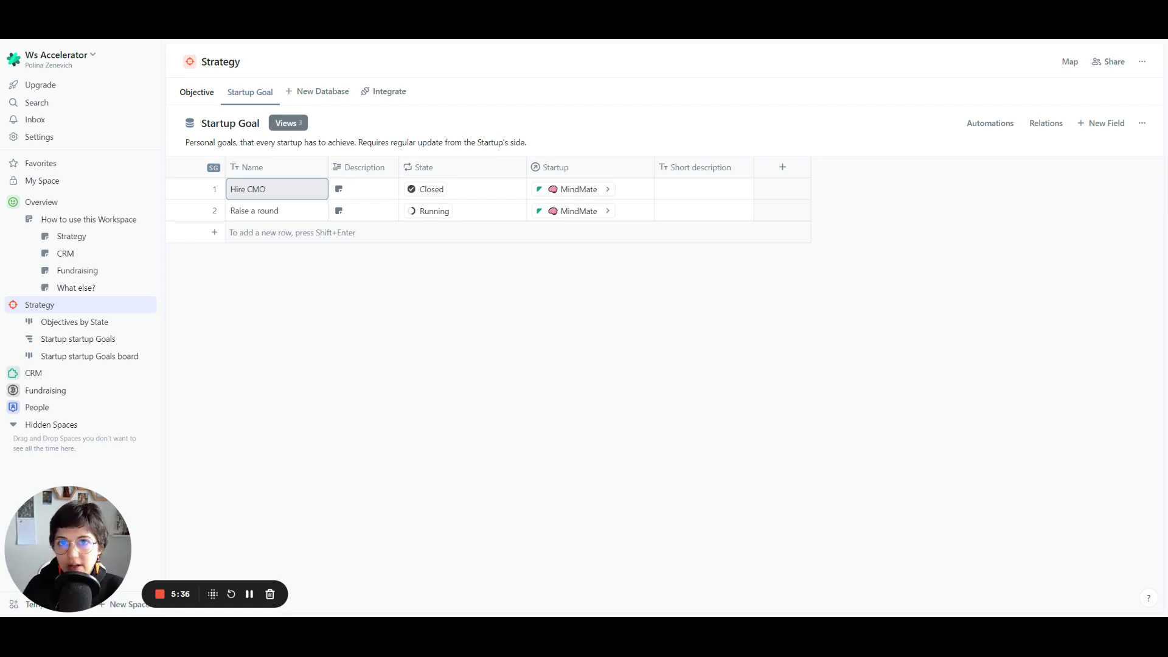
Inspect the Startup Goal database actions and State workflow settings without changing anything
{"action": "left_click", "coordinate": [1142, 123]}
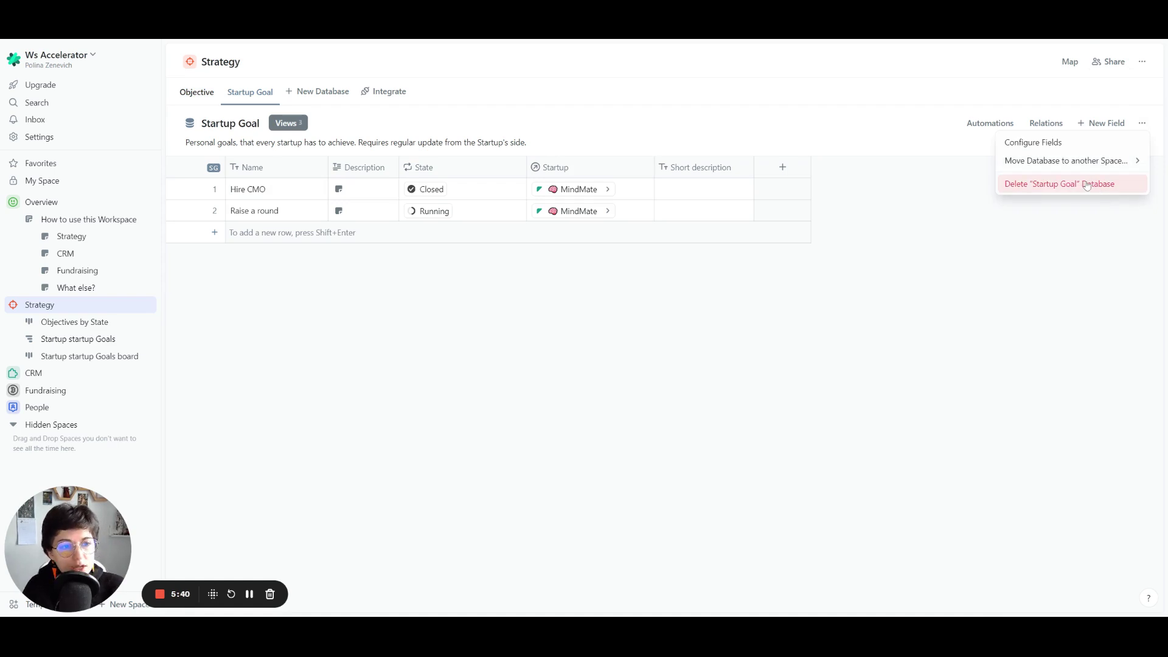
{"action": "left_click", "coordinate": [456, 408]}
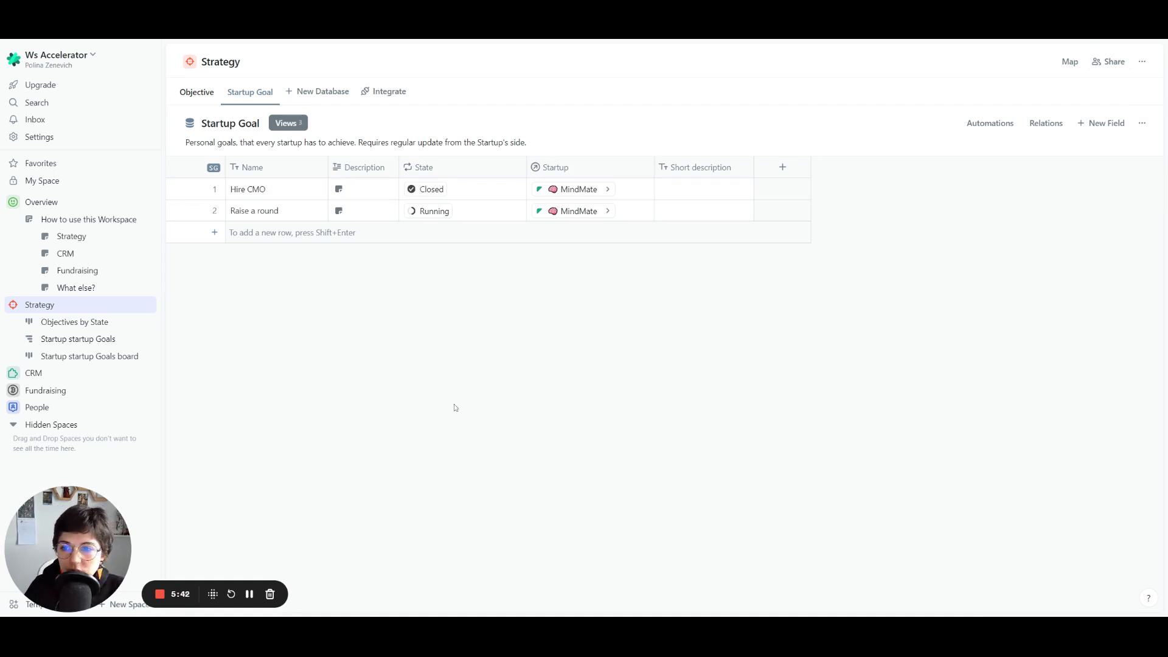
{"action": "left_click", "coordinate": [237, 188]}
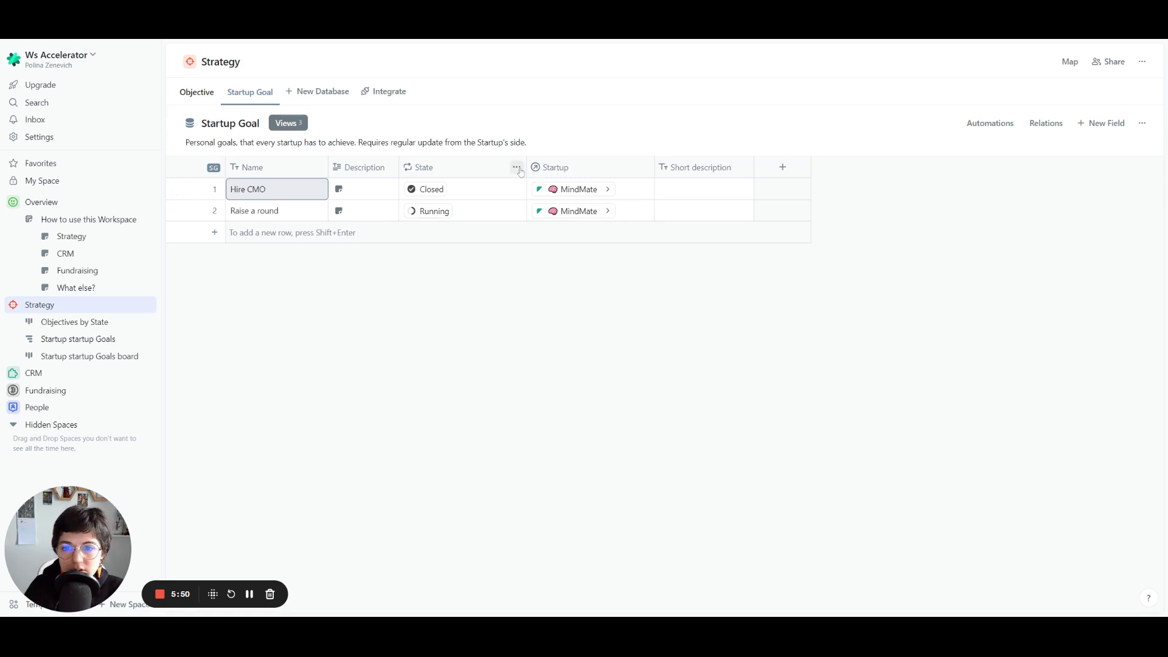
{"action": "left_click", "coordinate": [516, 168]}
{"action": "left_click", "coordinate": [525, 186]}
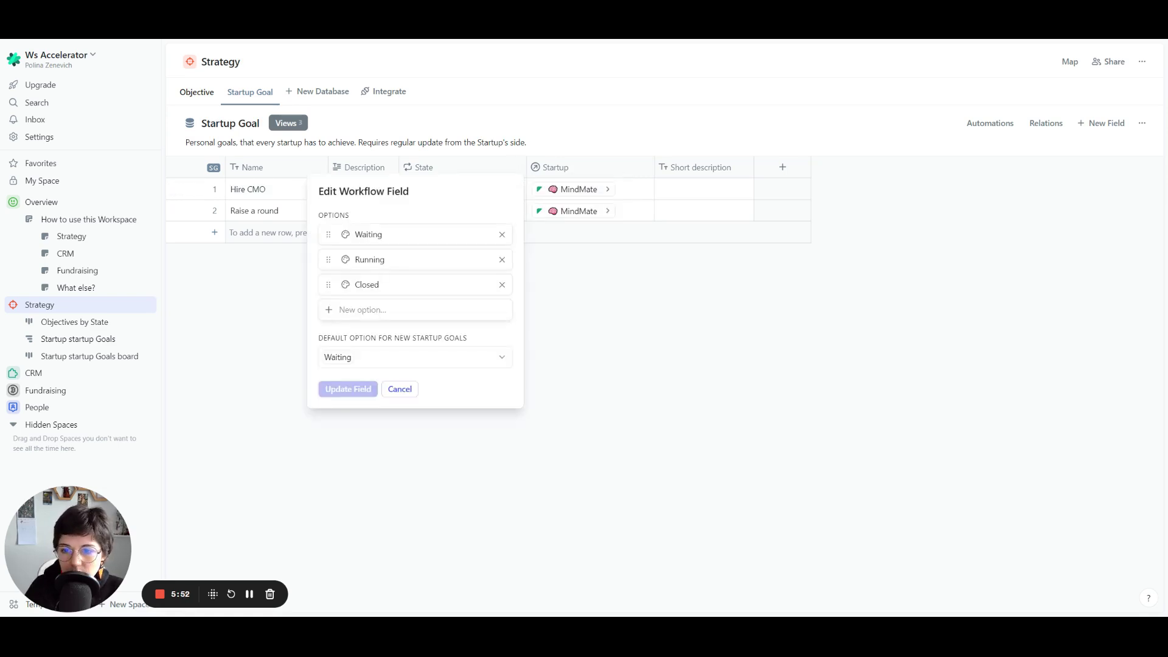
{"action": "left_click", "coordinate": [404, 394]}
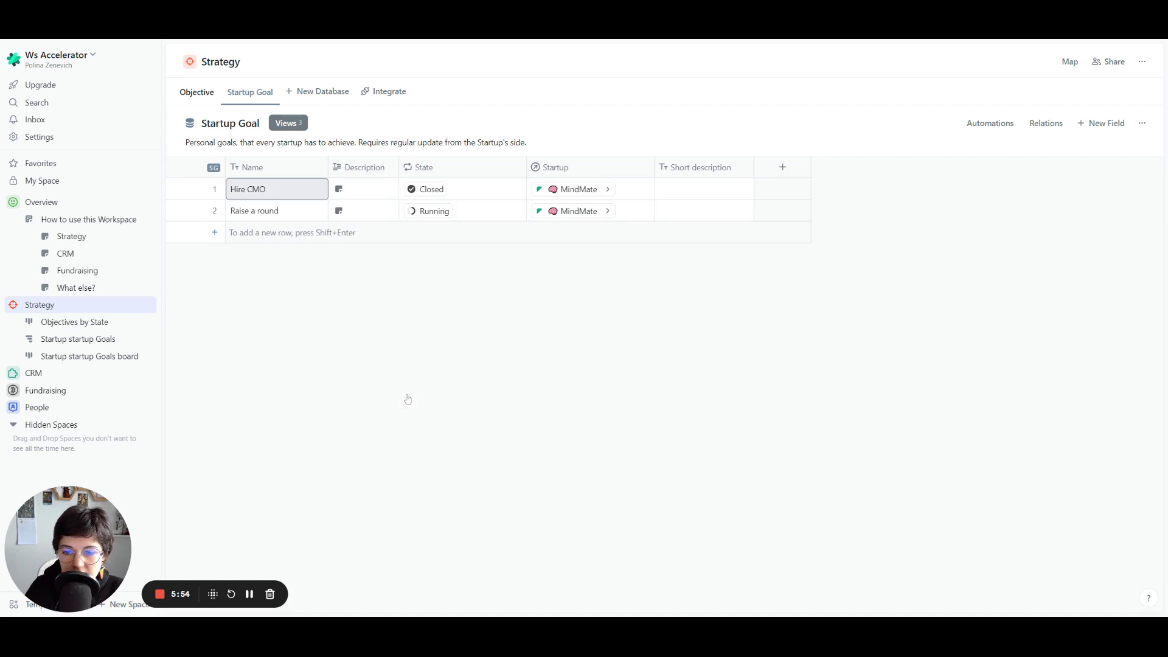
Look over the Hire CMO and Raise a round goals, then return to Objective
{"action": "left_click", "coordinate": [698, 195]}
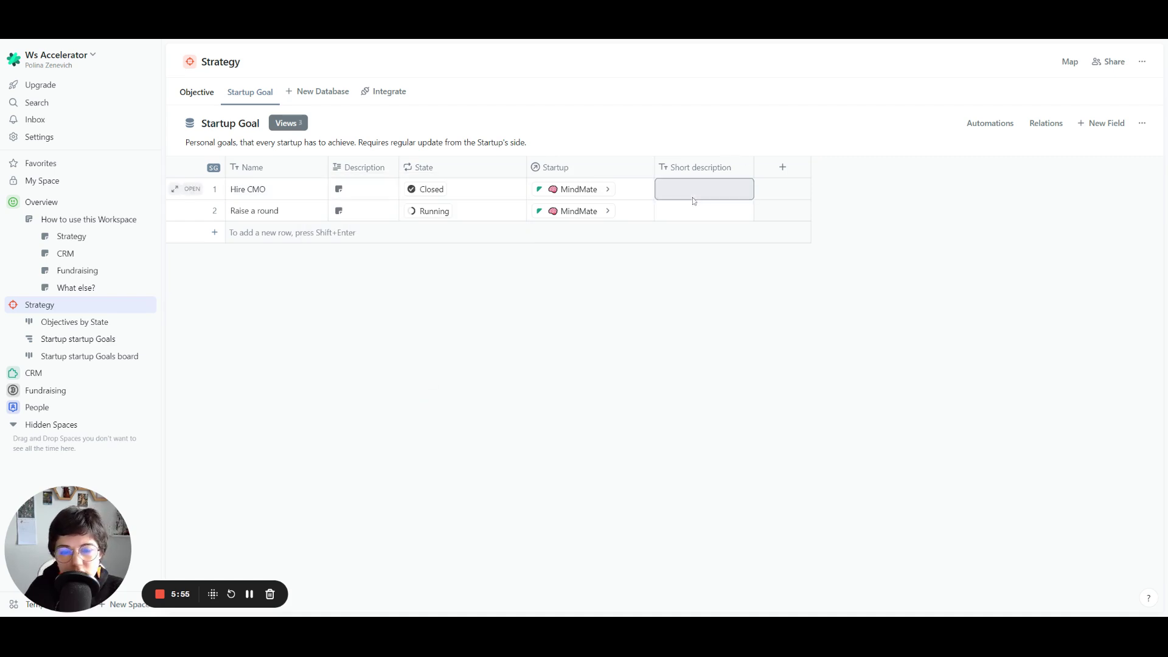
{"action": "left_click", "coordinate": [262, 216]}
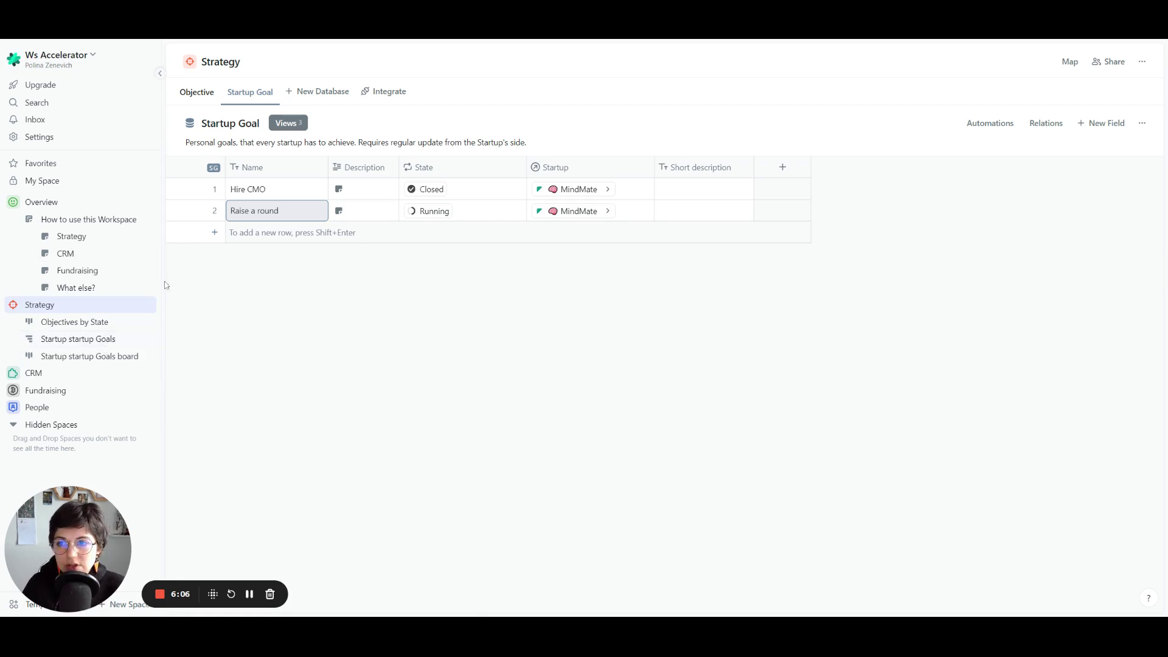
{"action": "left_click", "coordinate": [213, 92]}
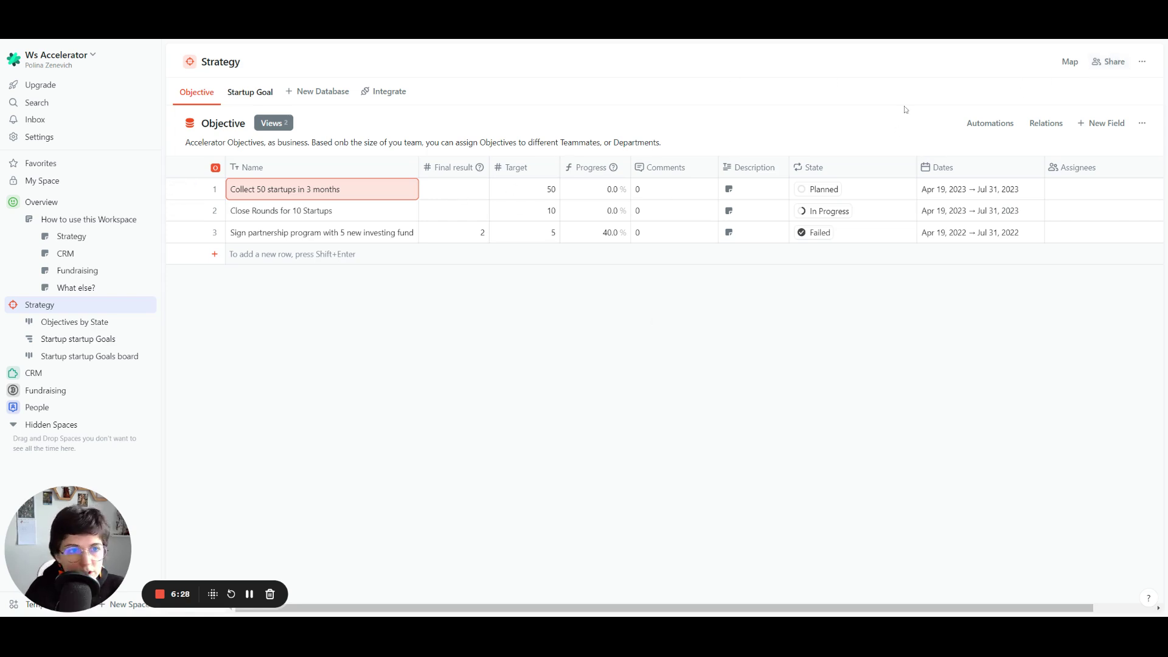
{"action": "left_click", "coordinate": [1109, 62]}
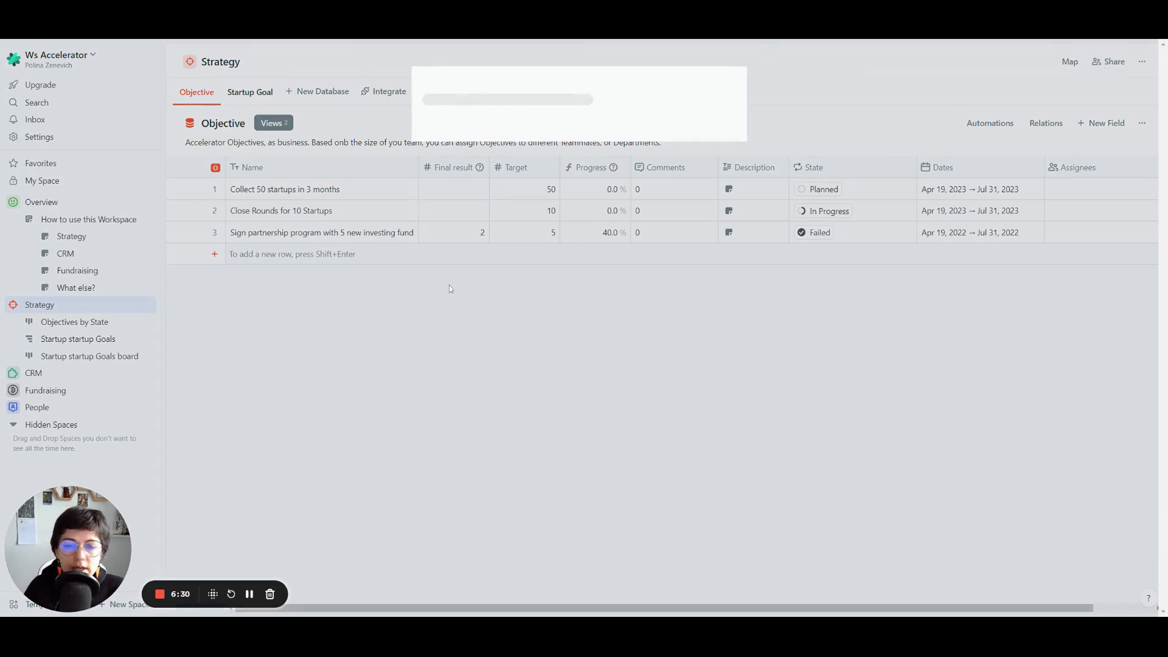
{"action": "left_click", "coordinate": [250, 594]}
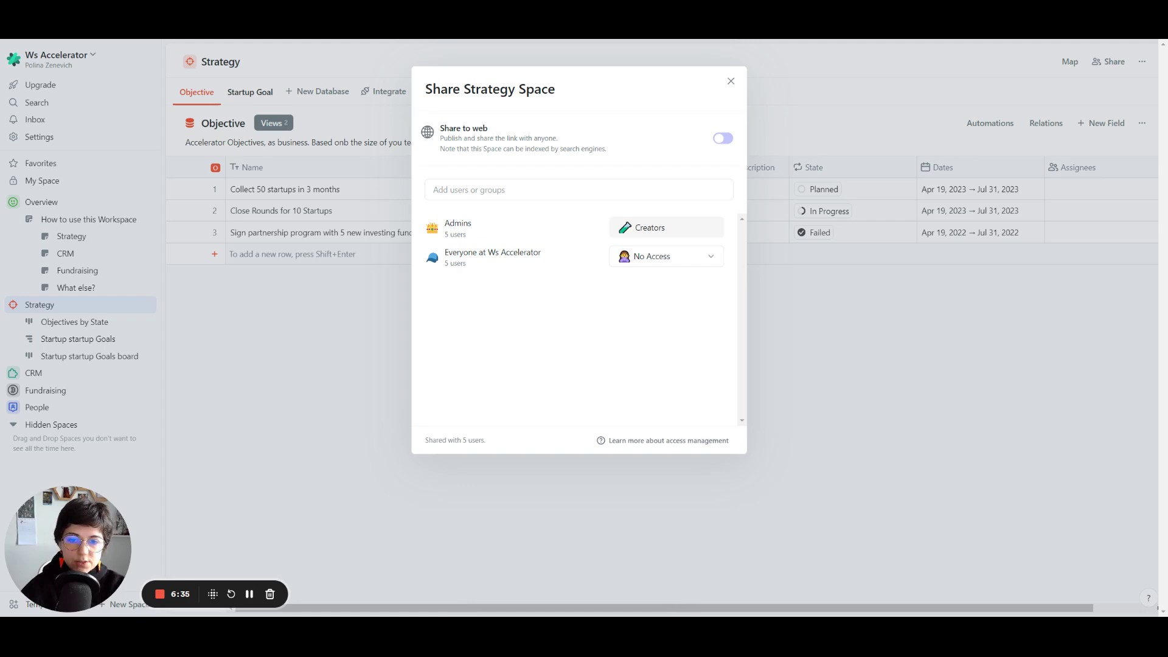
{"action": "left_click", "coordinate": [730, 82]}
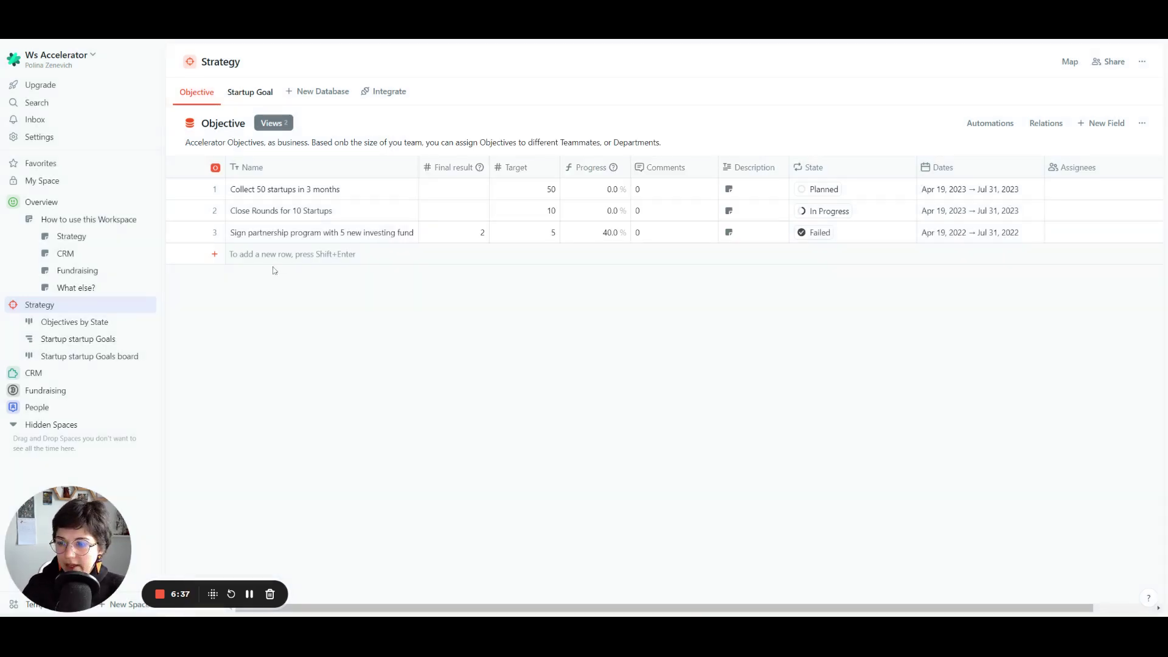
Open the Objectives by State board and show the Progress field on its cards
{"action": "left_click", "coordinate": [93, 322]}
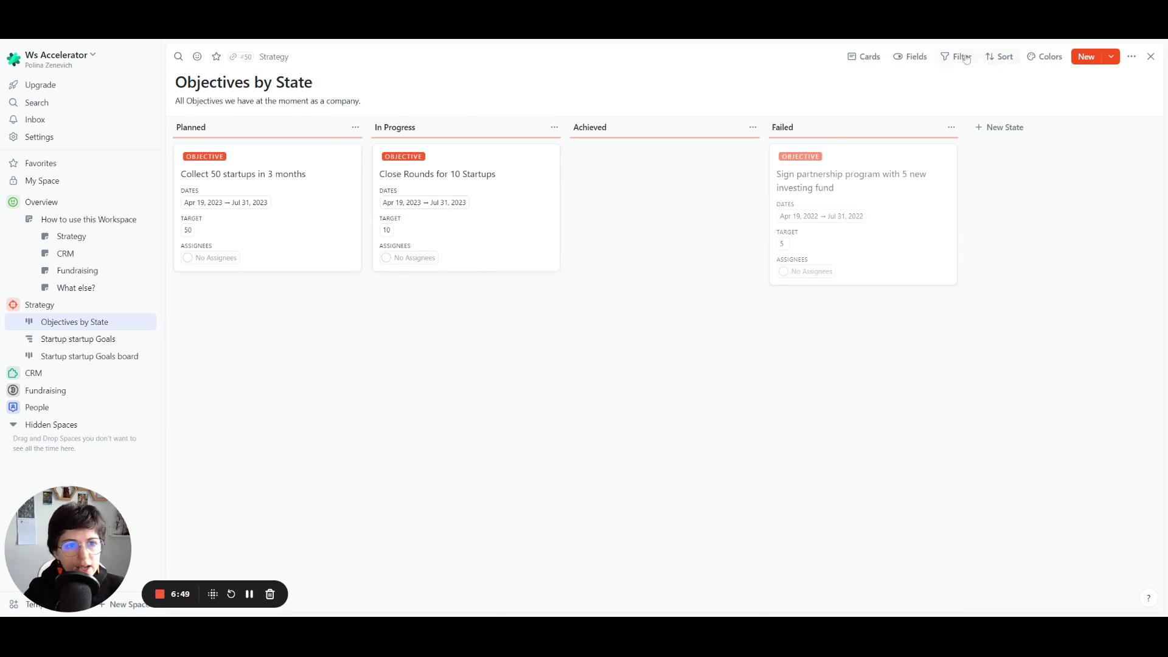
{"action": "left_click", "coordinate": [911, 56]}
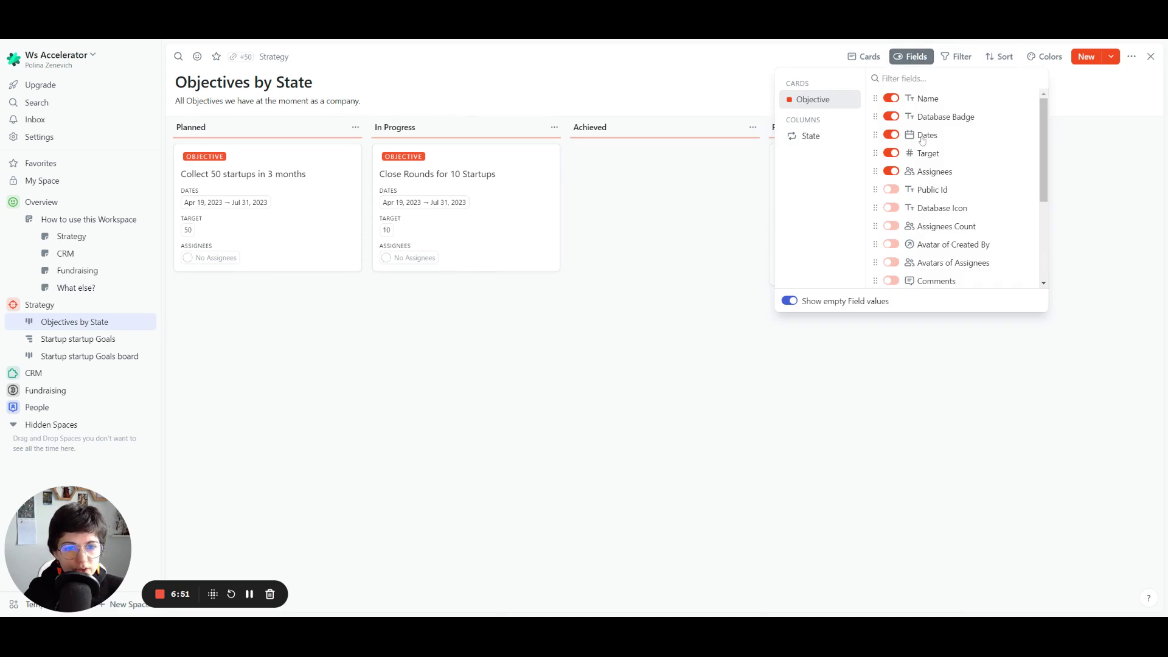
{"action": "scroll", "coordinate": [922, 139], "scroll_direction": "down", "scroll_amount": 3}
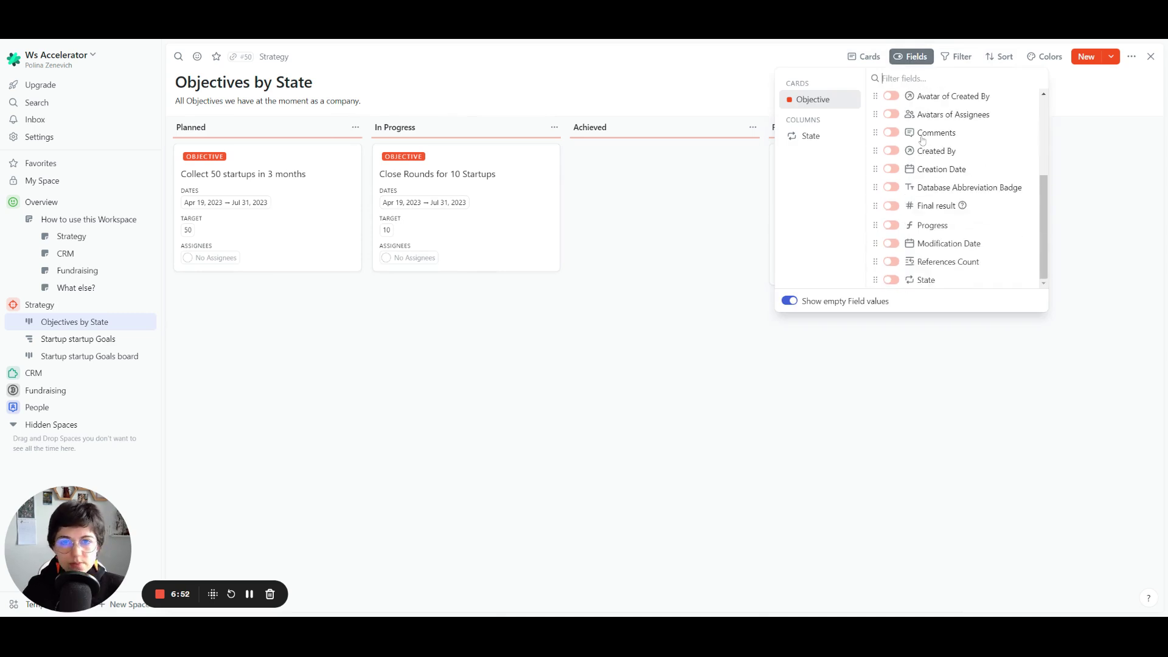
{"action": "left_click", "coordinate": [919, 225]}
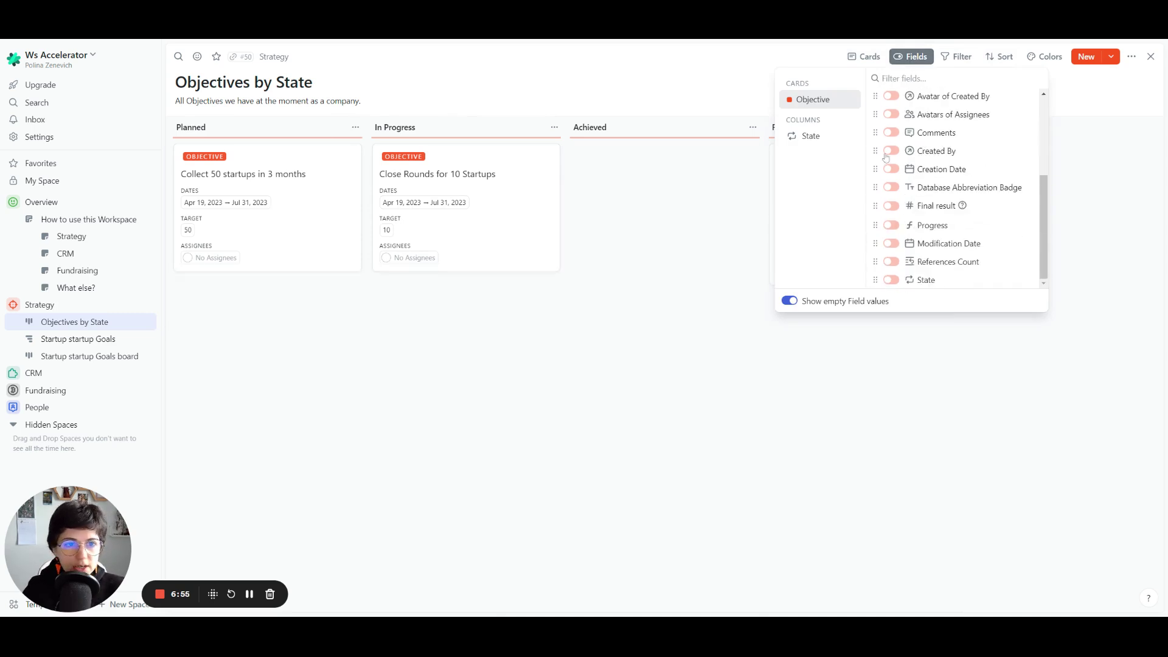
Try the Line card size, then set the cards back to Large
{"action": "left_click", "coordinate": [864, 56]}
{"action": "left_click", "coordinate": [835, 157]}
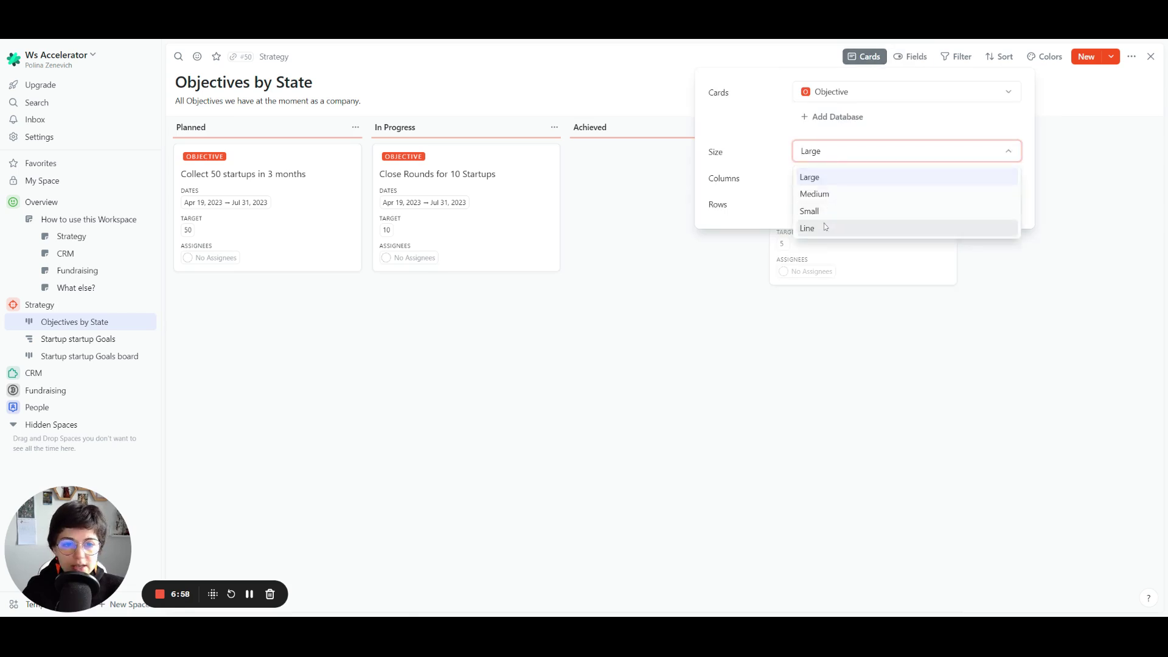
{"action": "left_click", "coordinate": [826, 227]}
{"action": "left_click", "coordinate": [835, 162]}
{"action": "left_click", "coordinate": [829, 179]}
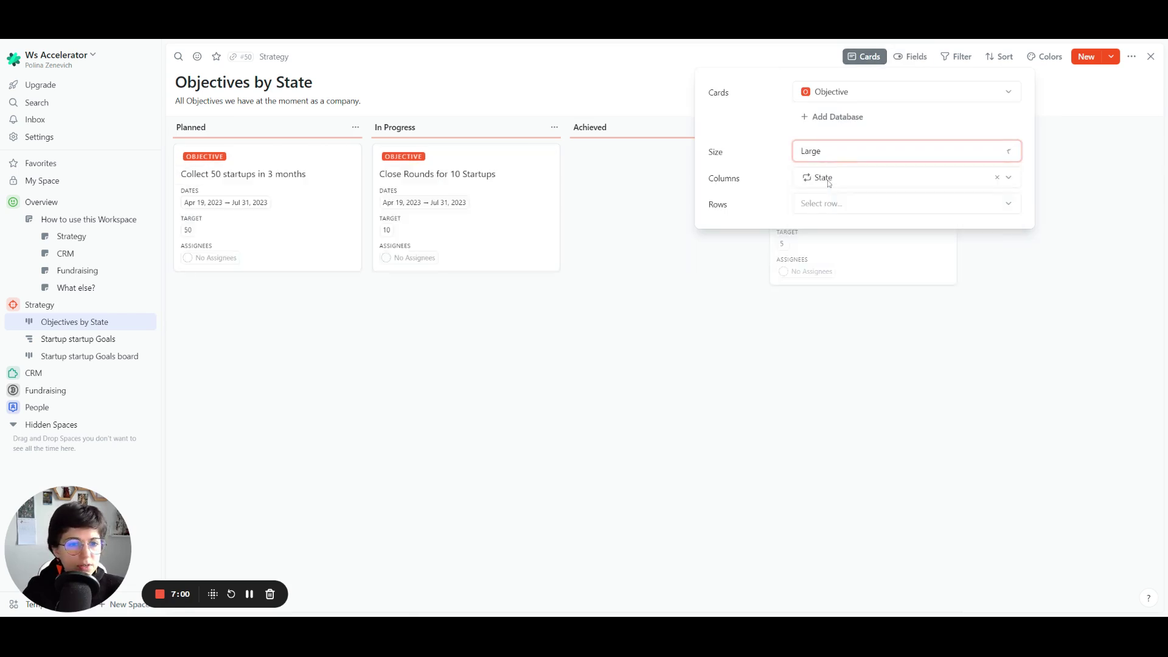
{"action": "left_click", "coordinate": [307, 342]}
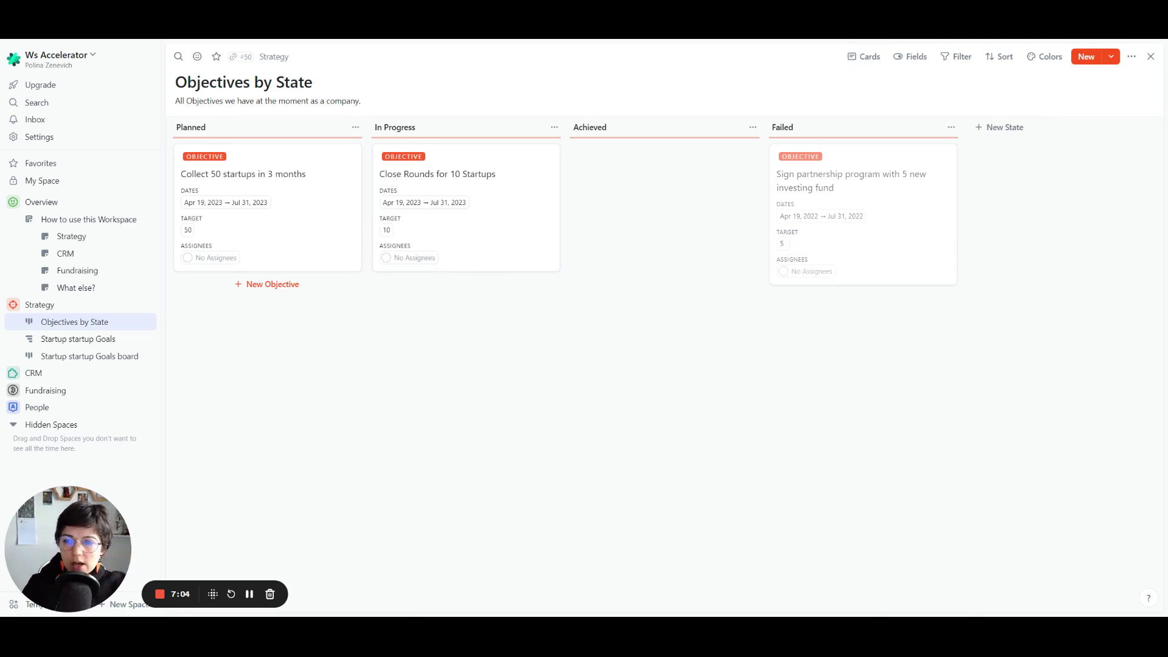
{"action": "left_click", "coordinate": [293, 214]}
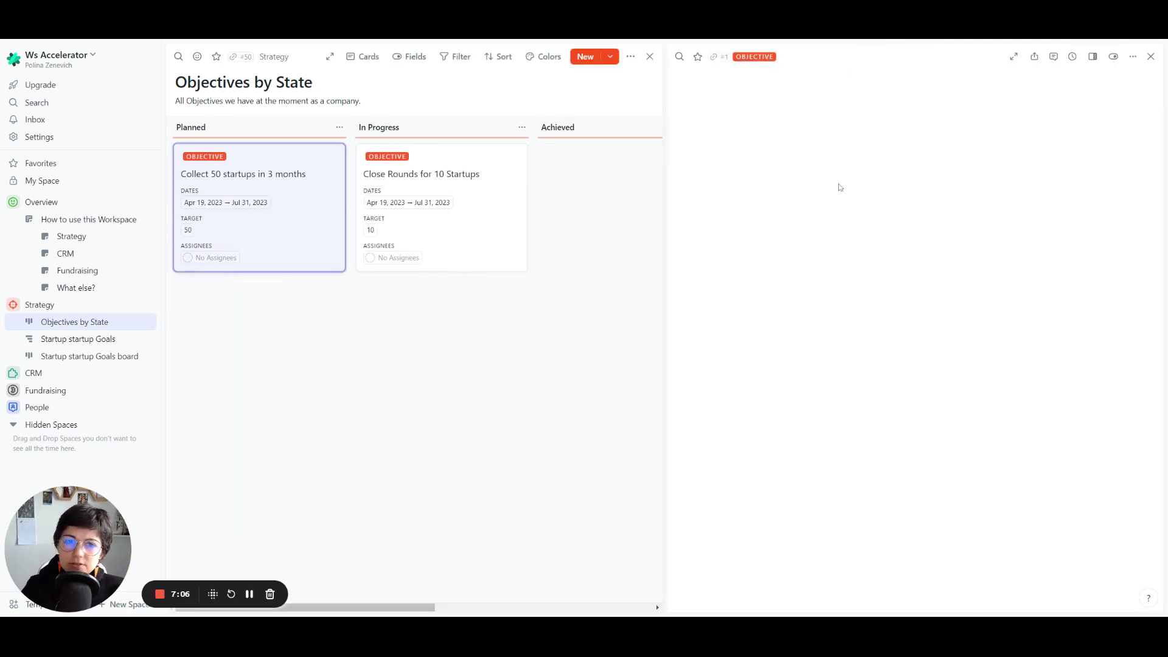
{"action": "left_click", "coordinate": [1015, 59]}
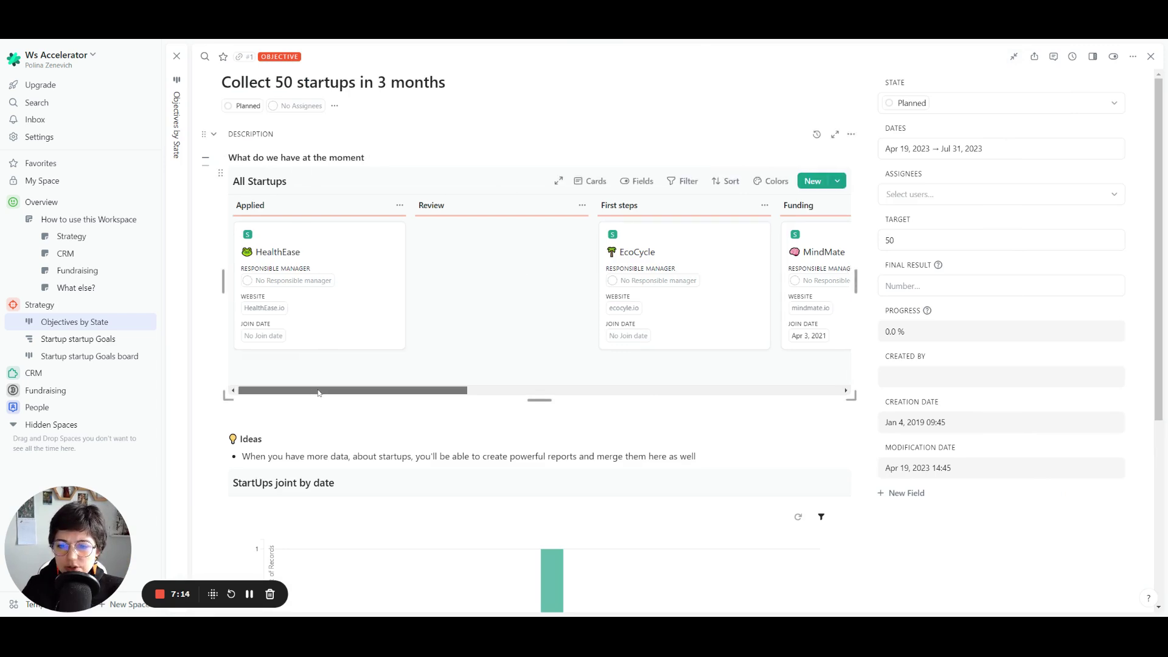
{"action": "left_click_drag", "start_coordinate": [316, 390], "coordinate": [289, 357]}
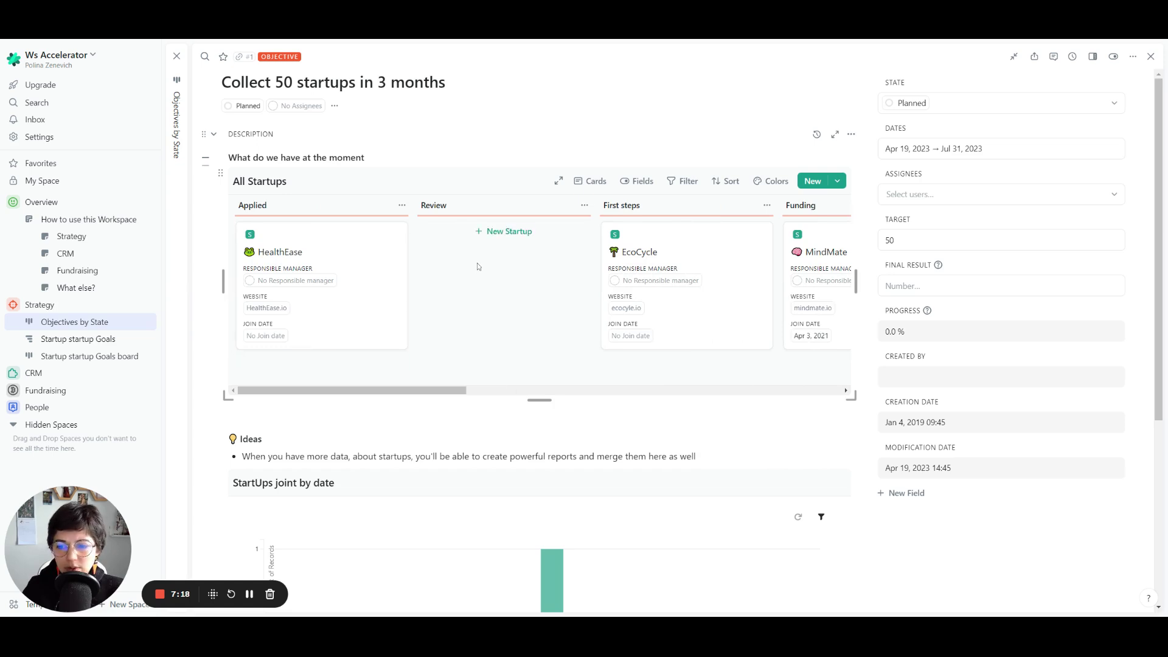
{"action": "scroll", "coordinate": [477, 263], "scroll_direction": "down", "scroll_amount": 3}
{"action": "scroll", "coordinate": [477, 266], "scroll_direction": "down", "scroll_amount": 2}
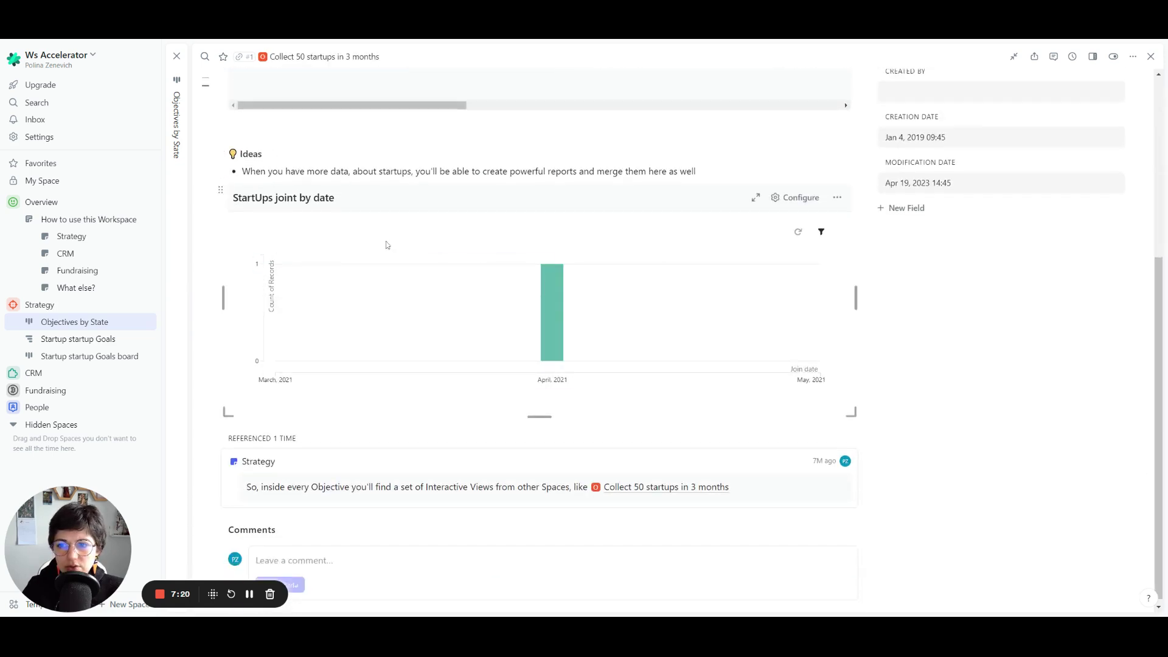
{"action": "scroll", "coordinate": [321, 249], "scroll_direction": "up", "scroll_amount": 4}
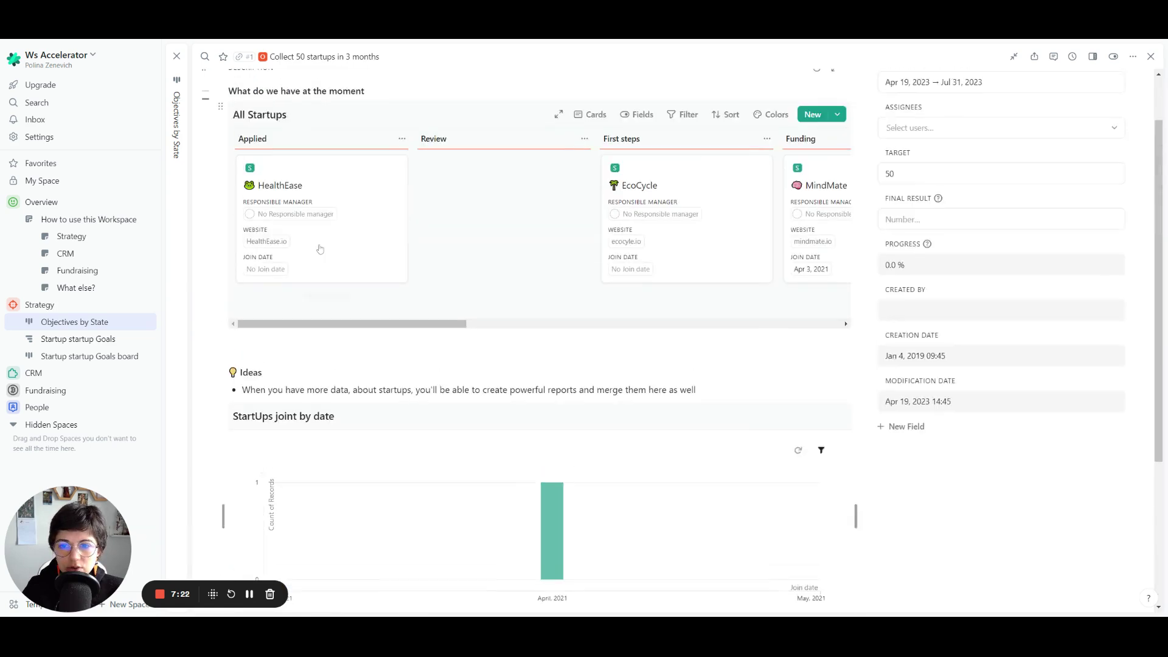
{"action": "scroll", "coordinate": [518, 254], "scroll_direction": "up", "scroll_amount": 1}
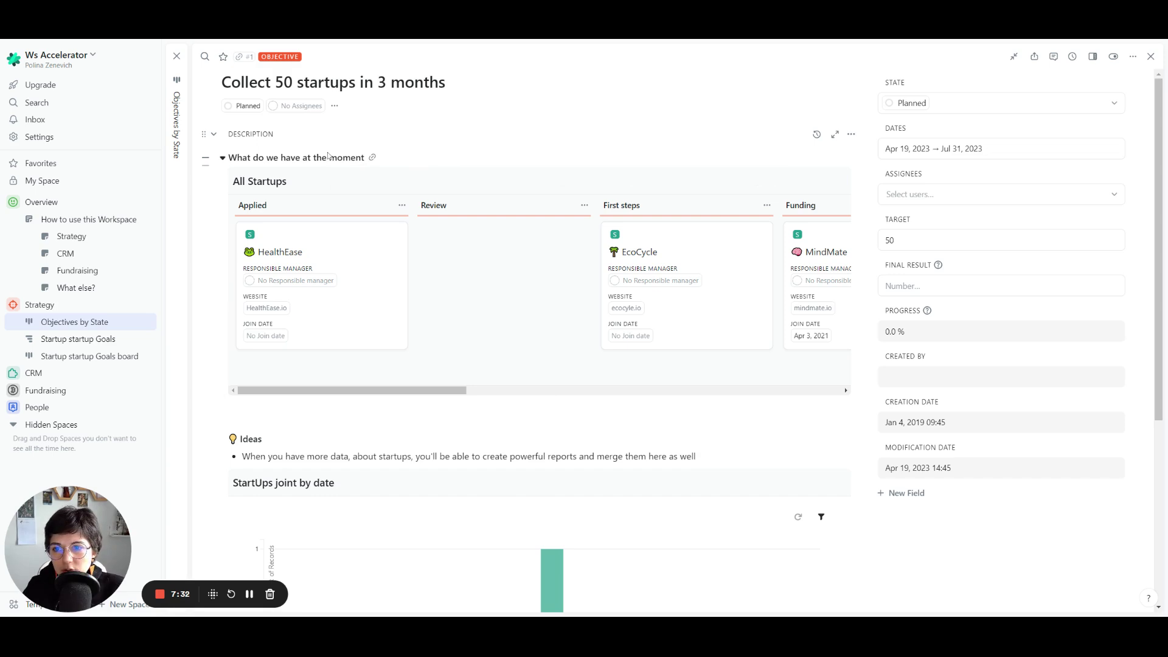
{"action": "left_click_drag", "start_coordinate": [258, 158], "coordinate": [326, 157]}
{"action": "left_click", "coordinate": [535, 137]}
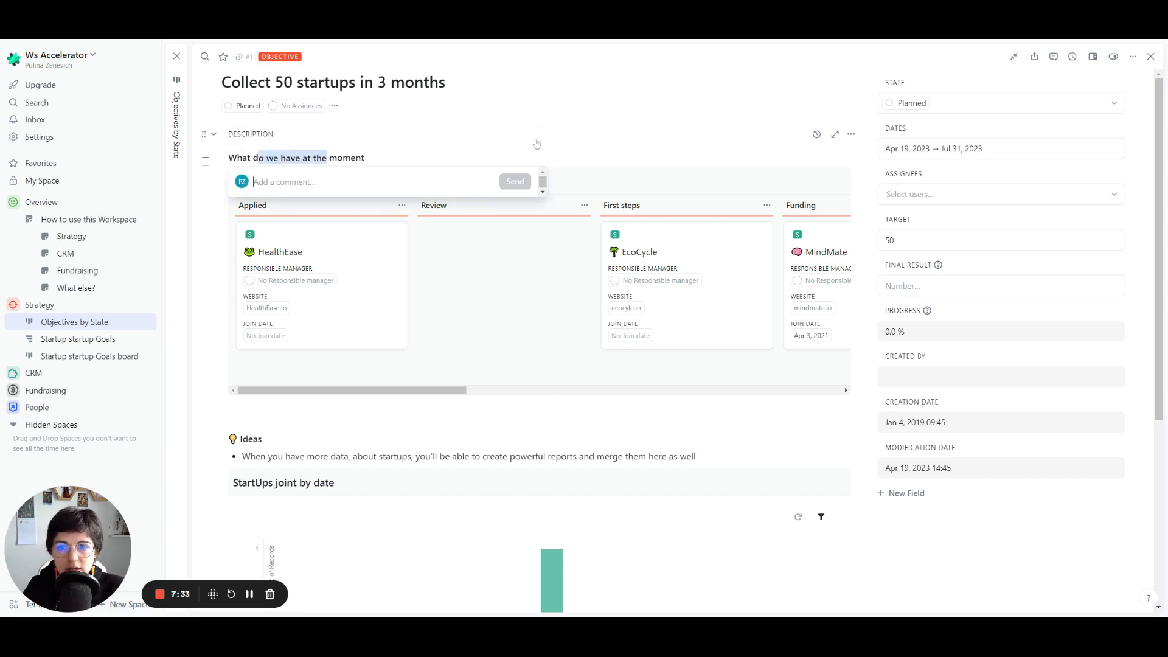
{"action": "left_click", "coordinate": [401, 158]}
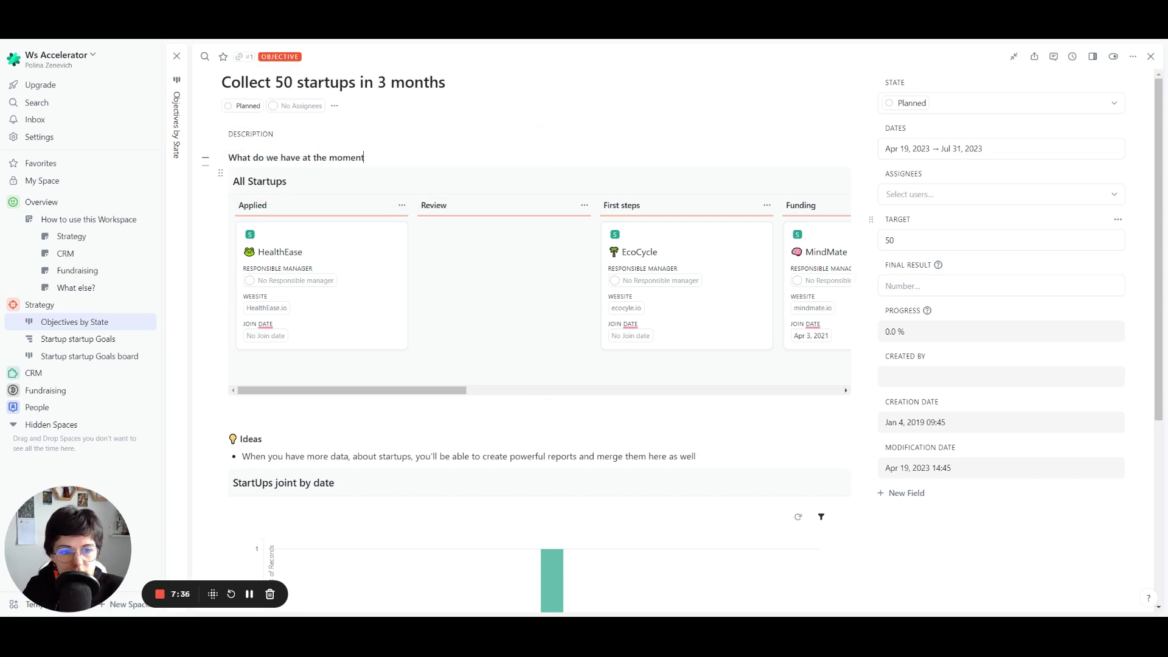
{"action": "scroll", "coordinate": [825, 251], "scroll_direction": "down", "scroll_amount": 5}
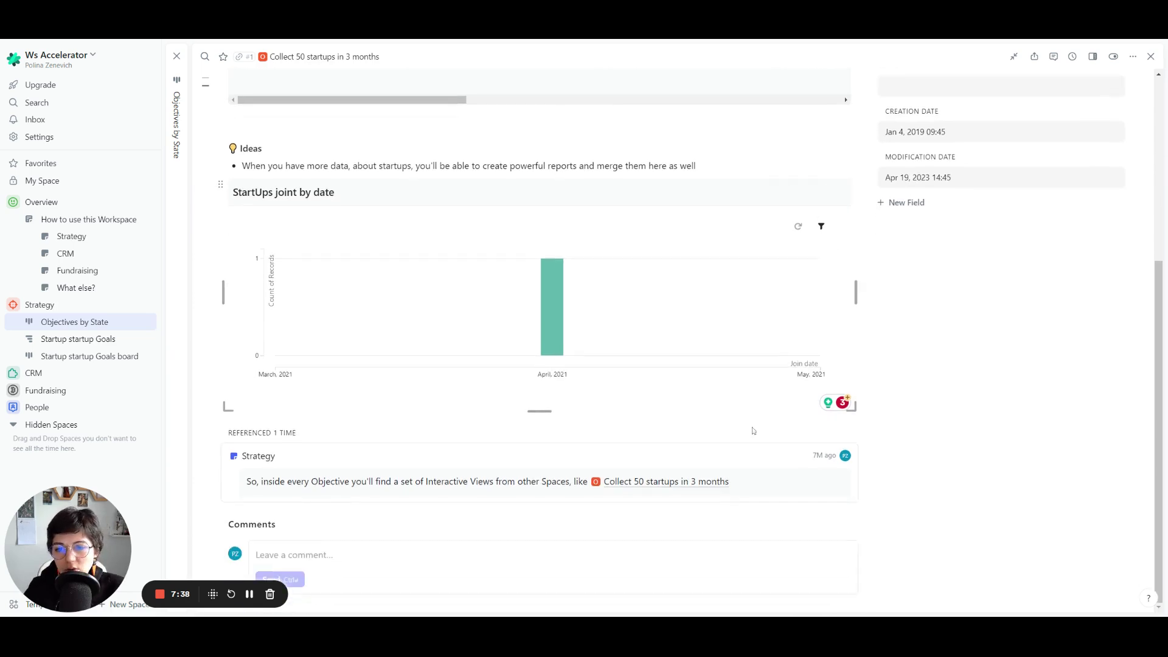
{"action": "scroll", "coordinate": [501, 357], "scroll_direction": "up", "scroll_amount": 5}
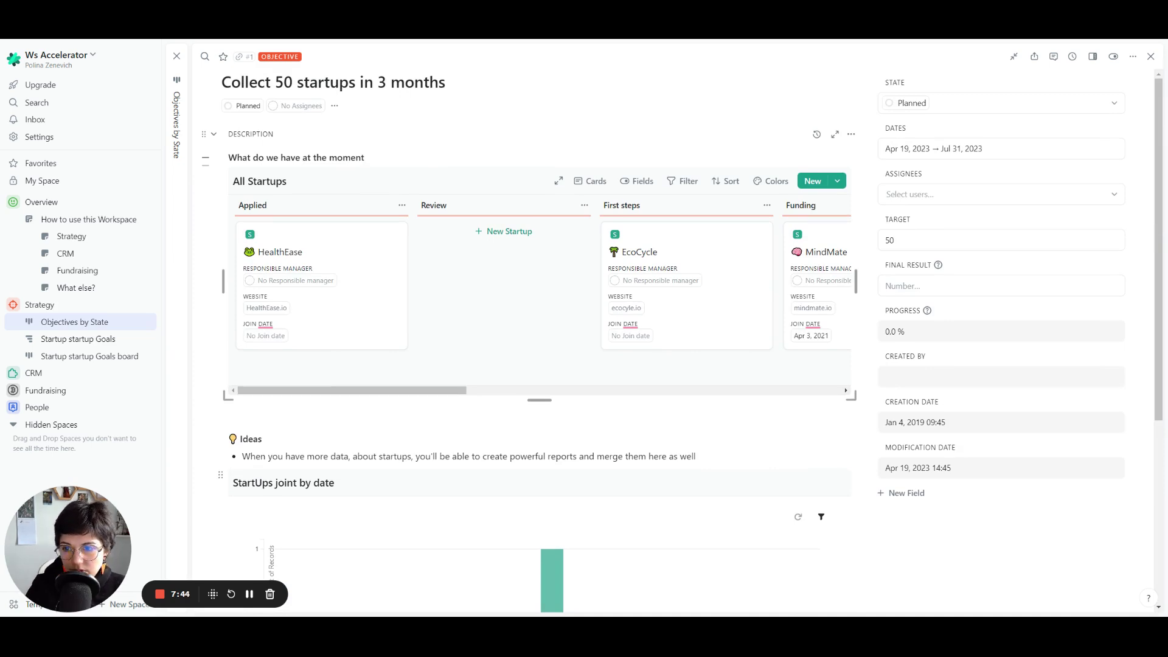
{"action": "left_click", "coordinate": [1151, 56]}
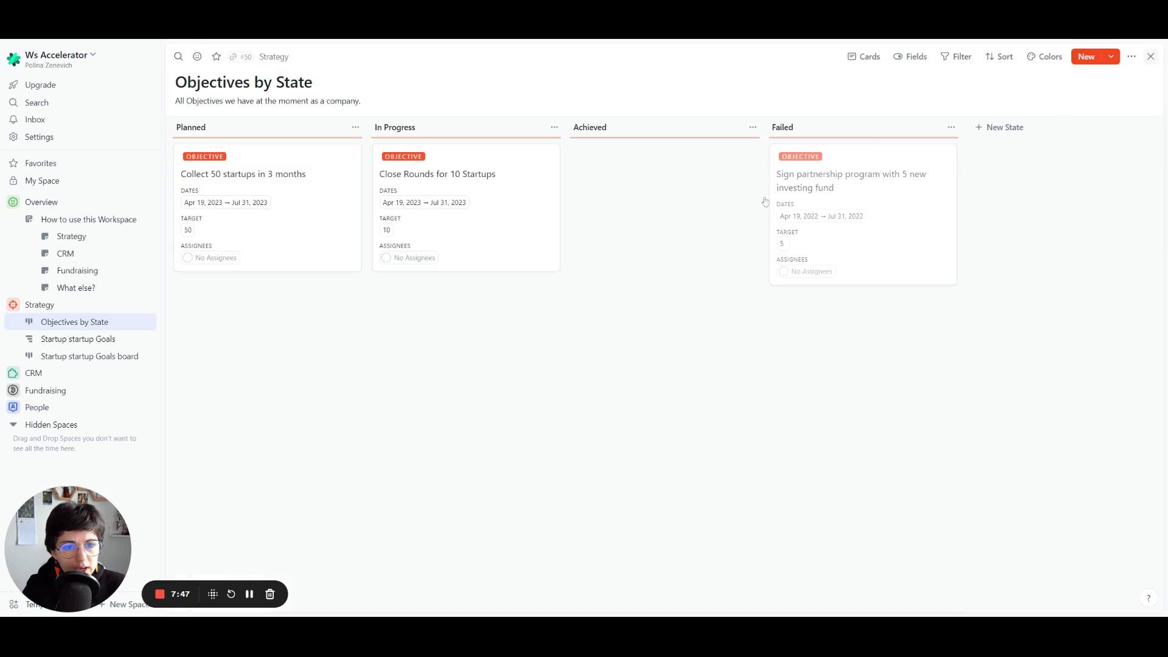
{"action": "left_click", "coordinate": [114, 341]}
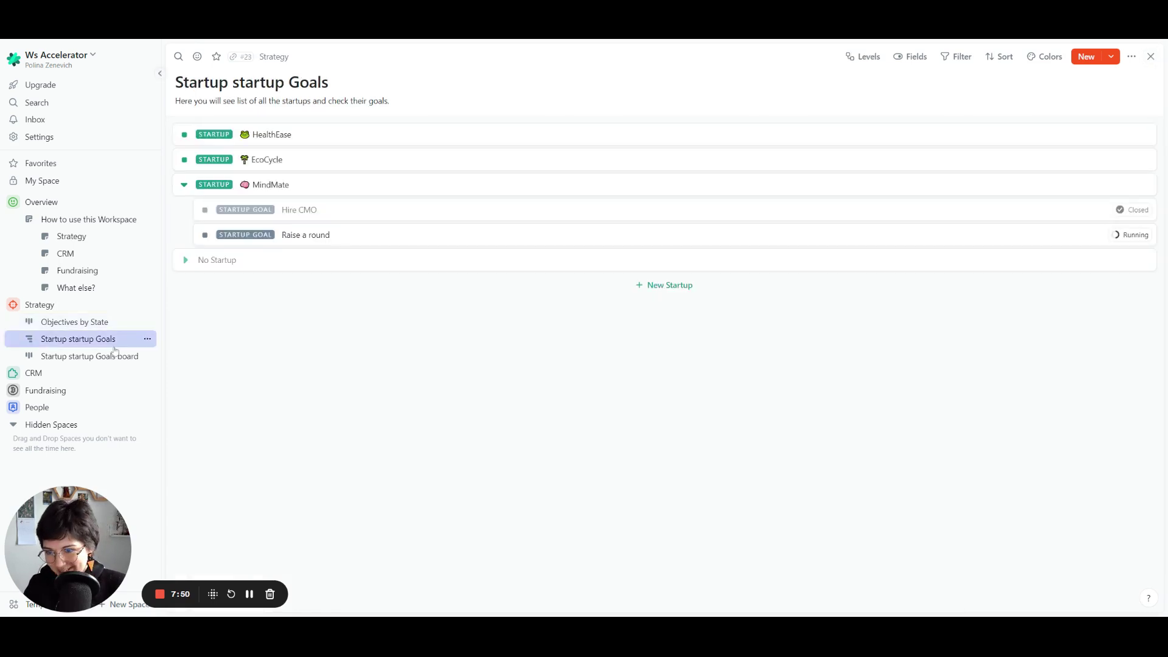
{"action": "left_click", "coordinate": [863, 55]}
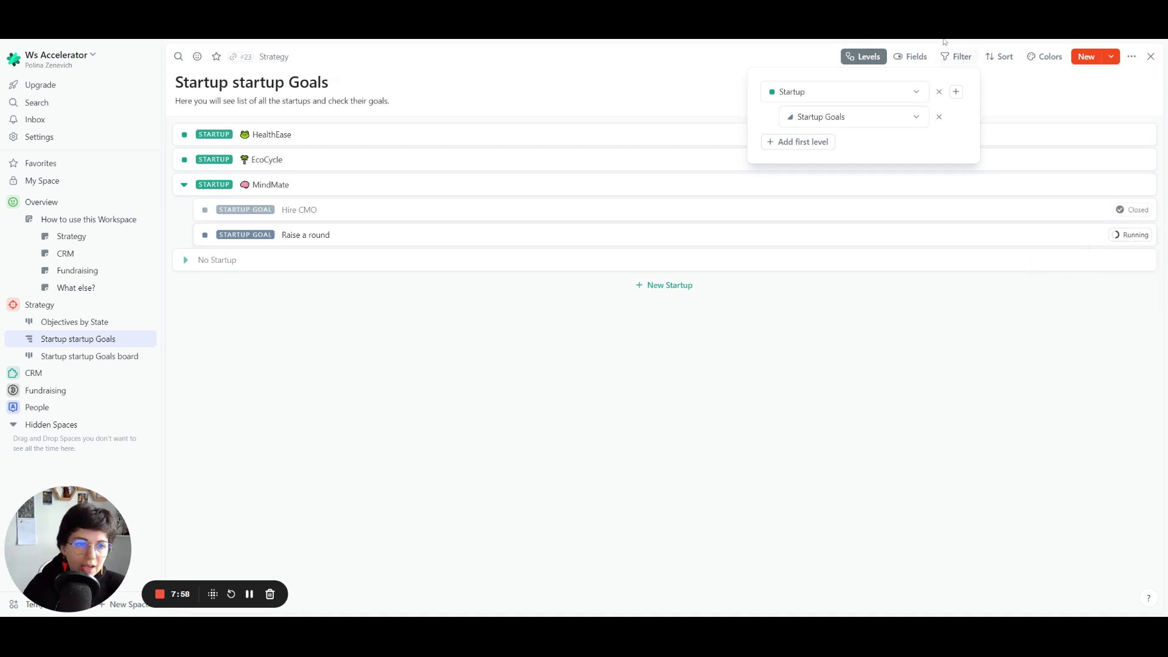
{"action": "left_click", "coordinate": [942, 57]}
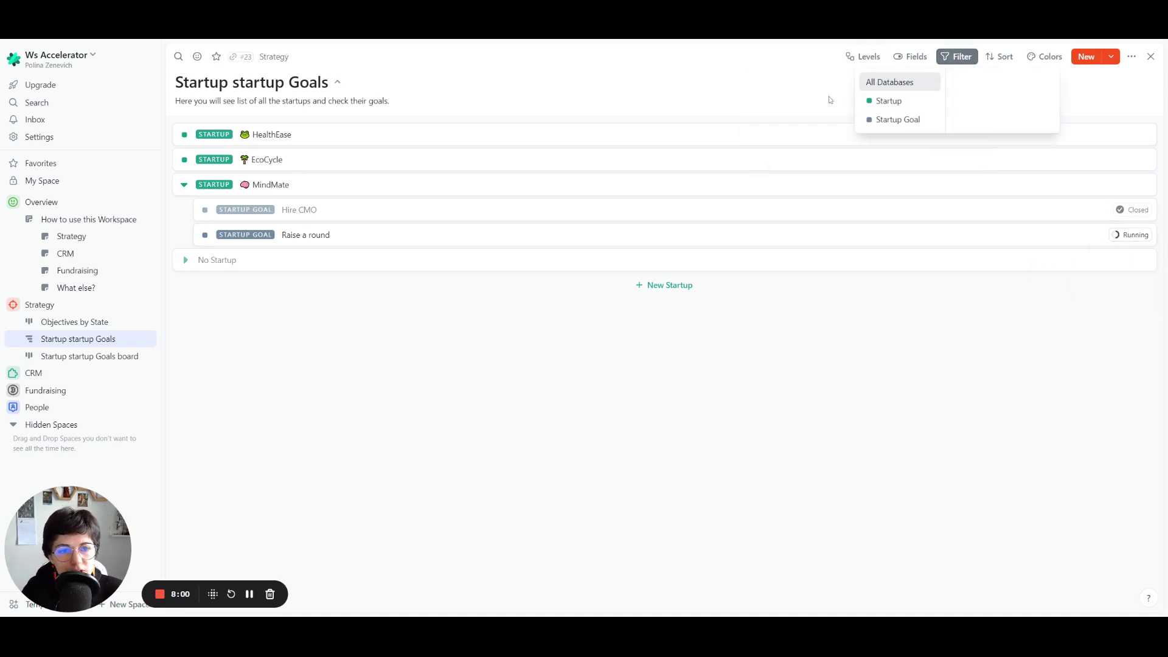
{"action": "left_click", "coordinate": [320, 175]}
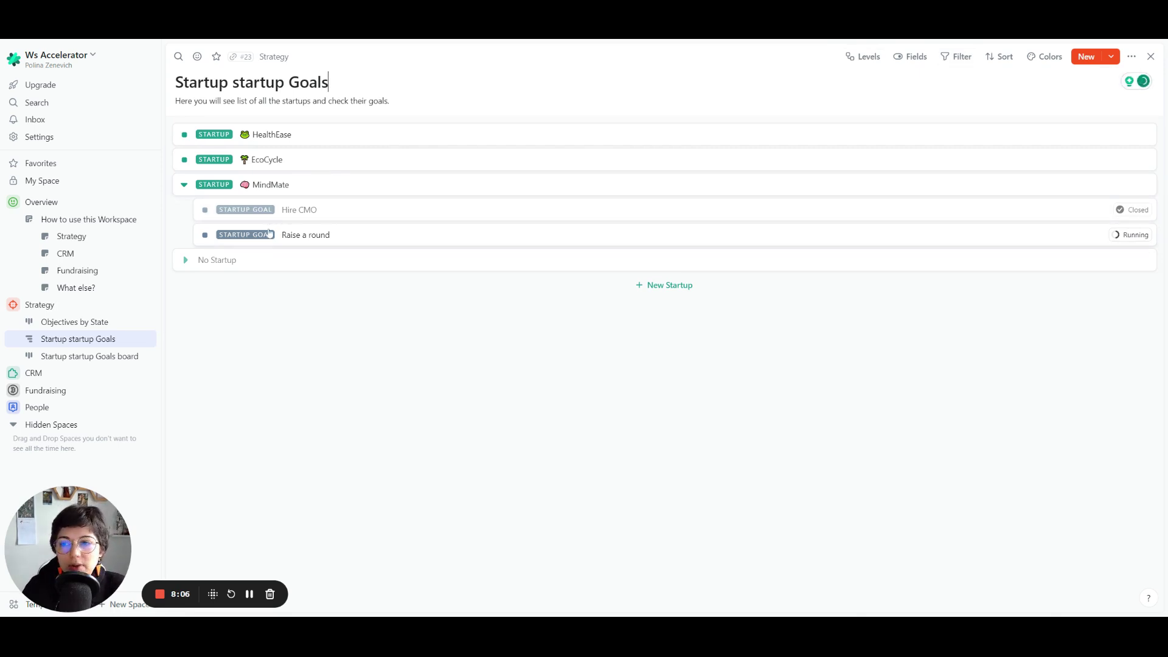
{"action": "left_click", "coordinate": [283, 190]}
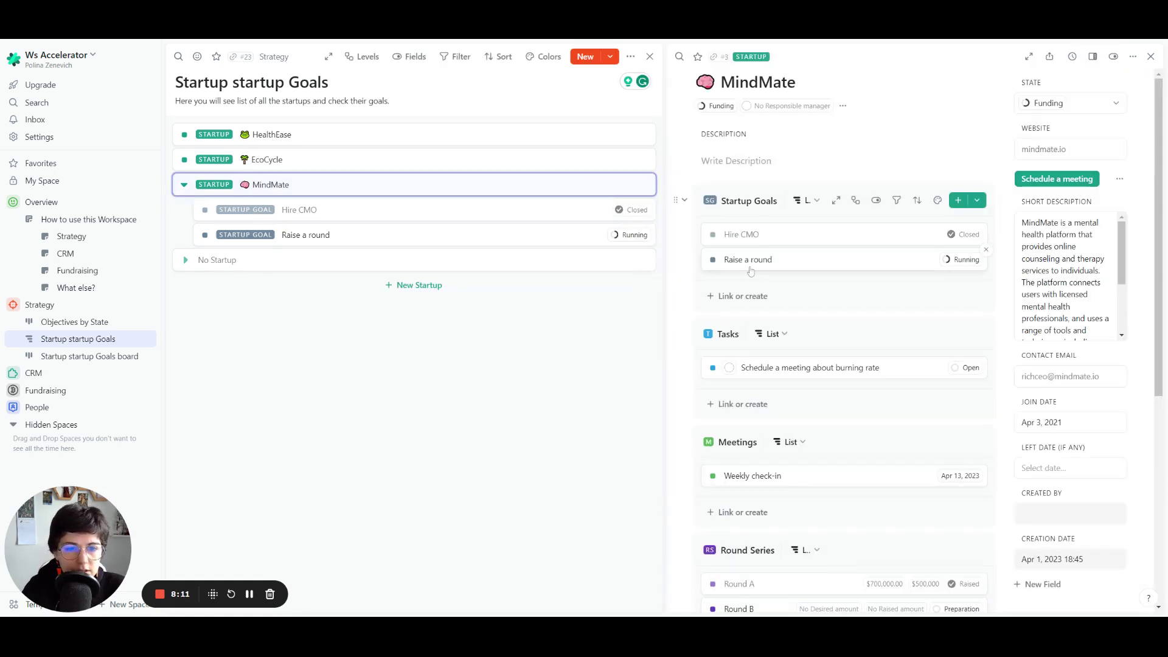
{"action": "scroll", "coordinate": [861, 291], "scroll_direction": "down", "scroll_amount": 5}
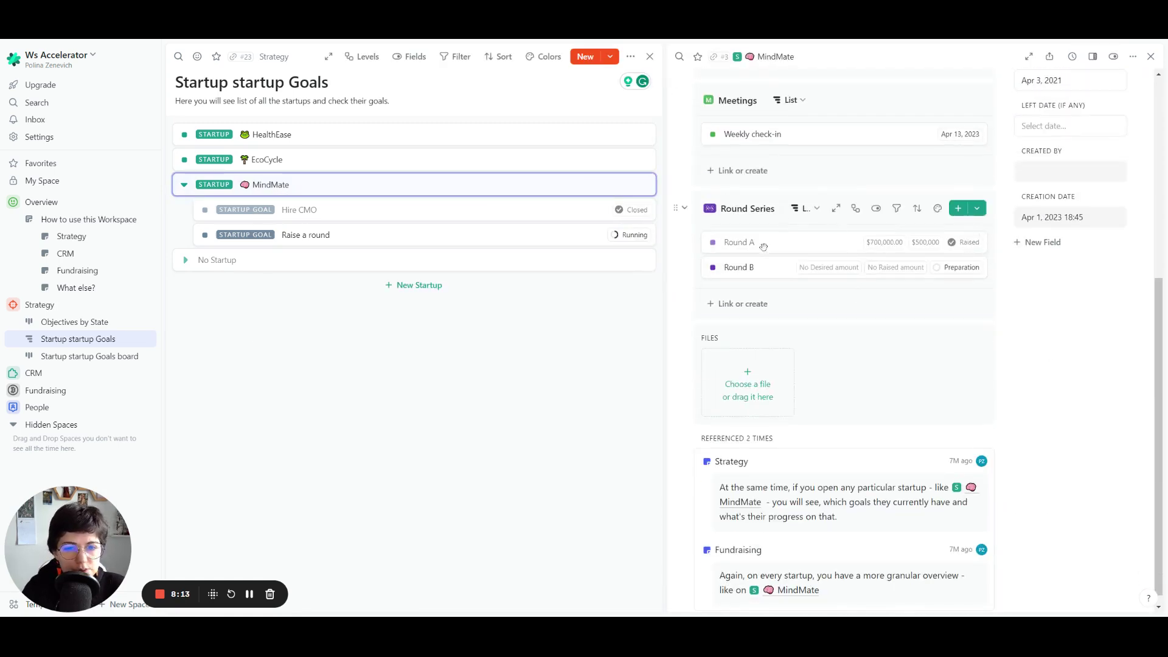
{"action": "scroll", "coordinate": [818, 144], "scroll_direction": "up", "scroll_amount": 5}
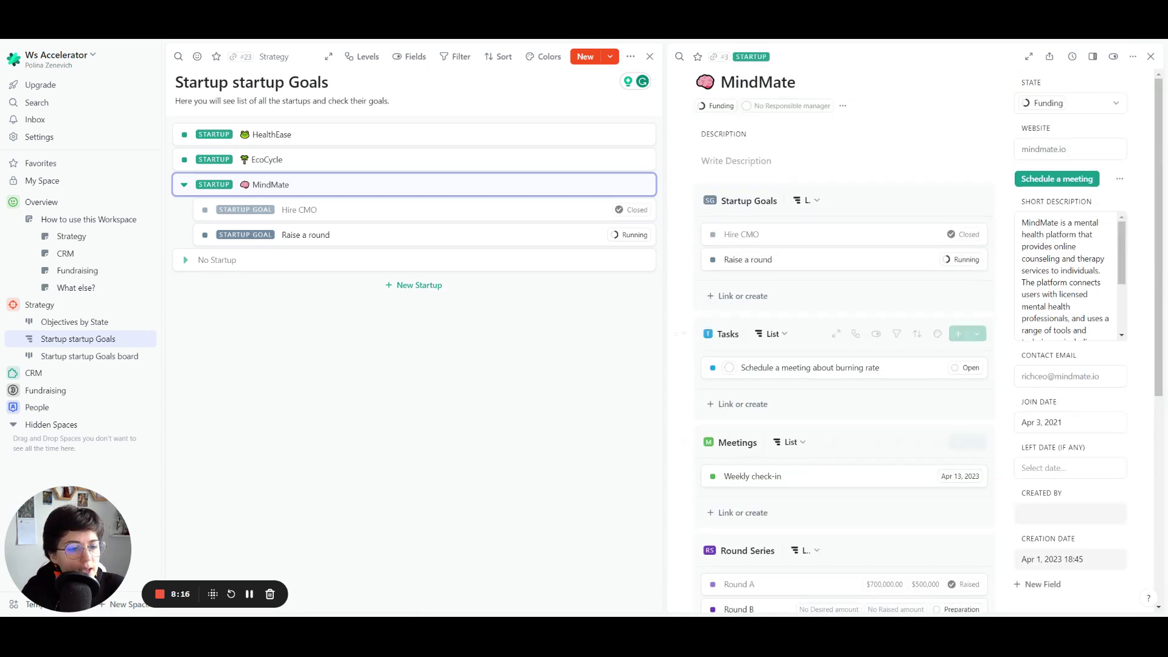
{"action": "left_click", "coordinate": [1149, 57]}
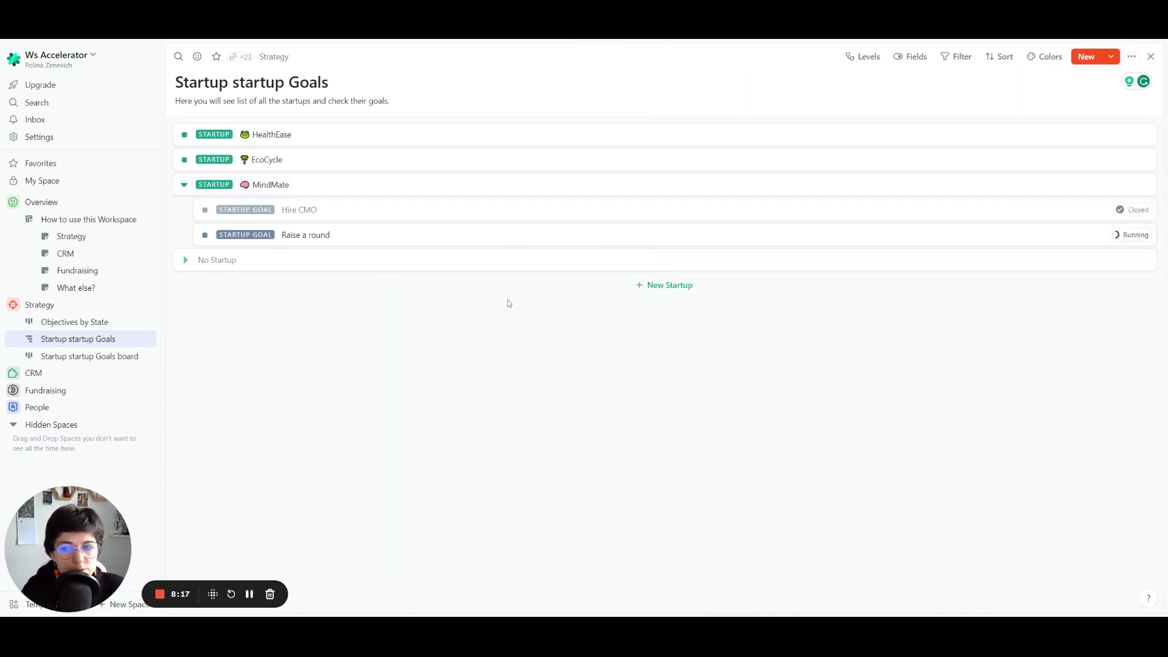
Visit the Startup startup Goals board, reopen the Objective table, and collapse the Strategy space
{"action": "left_click", "coordinate": [93, 358]}
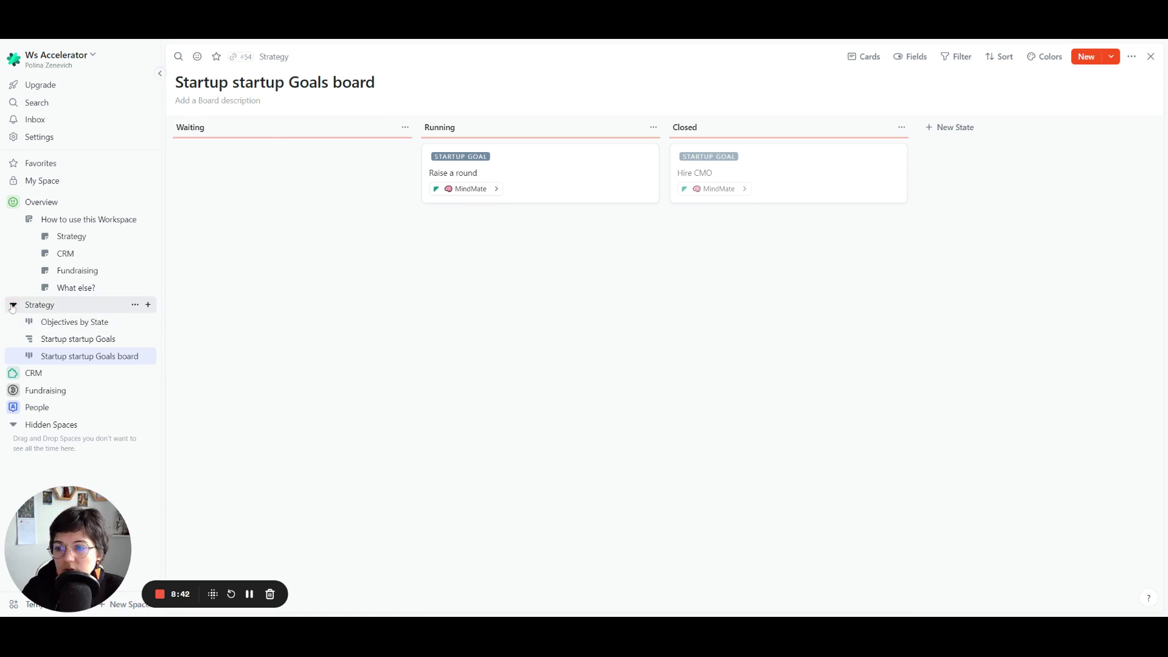
{"action": "left_click", "coordinate": [46, 304]}
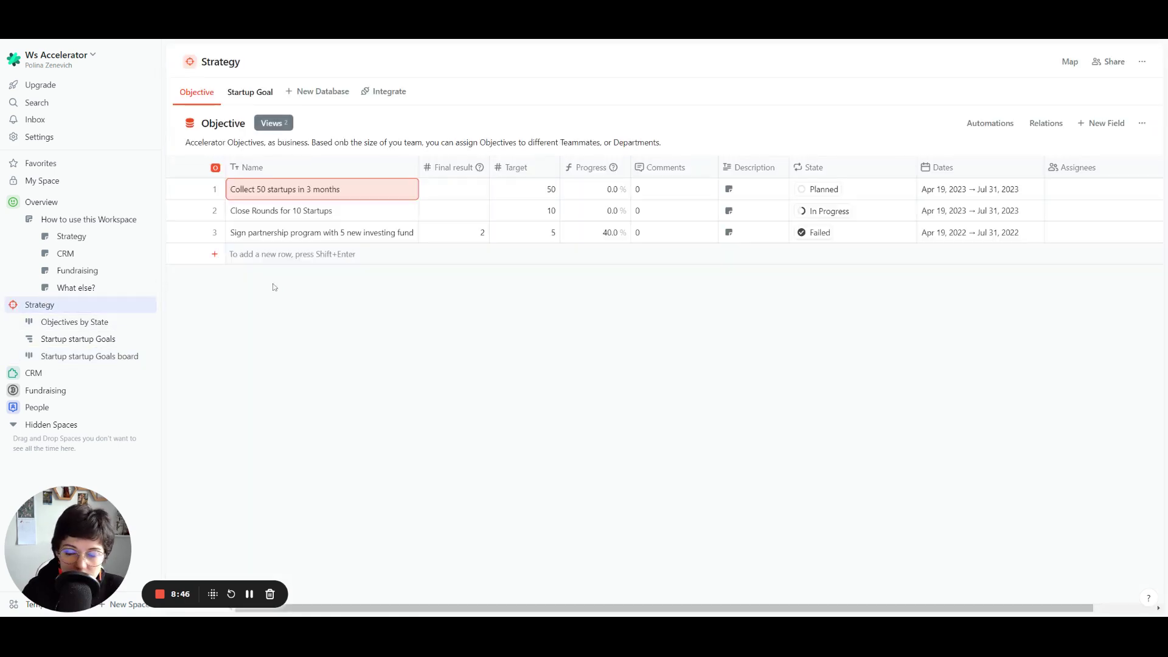
{"action": "left_click", "coordinate": [15, 304]}
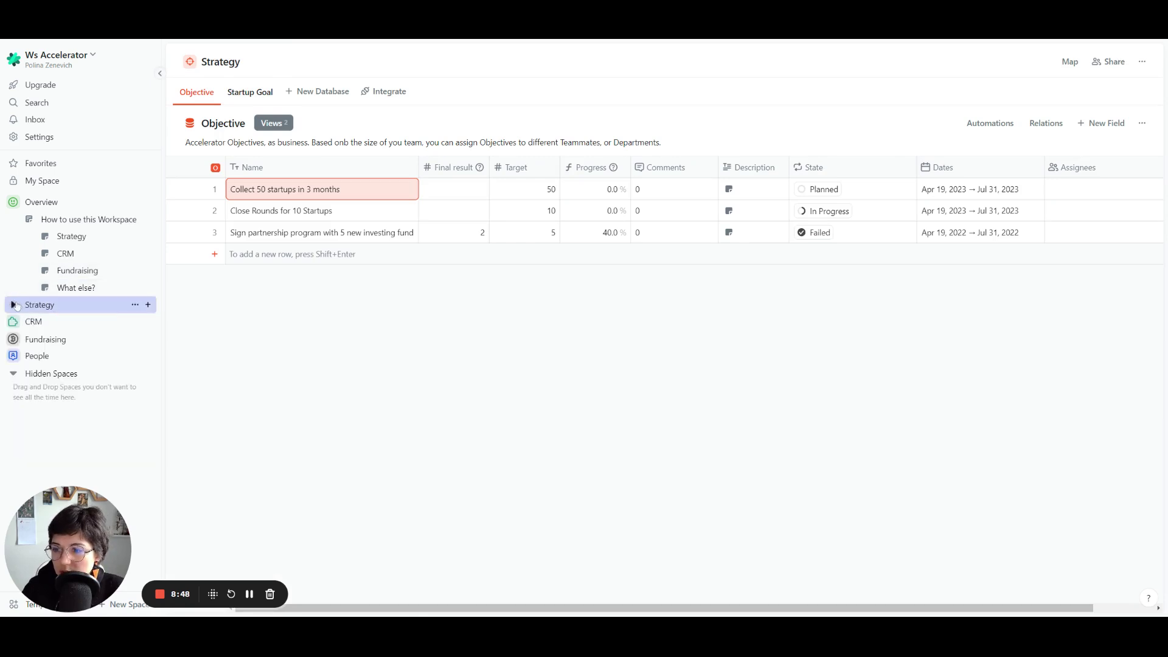
Read through the CRM guide page, then open the CRM space's Startup table
{"action": "left_click", "coordinate": [65, 253]}
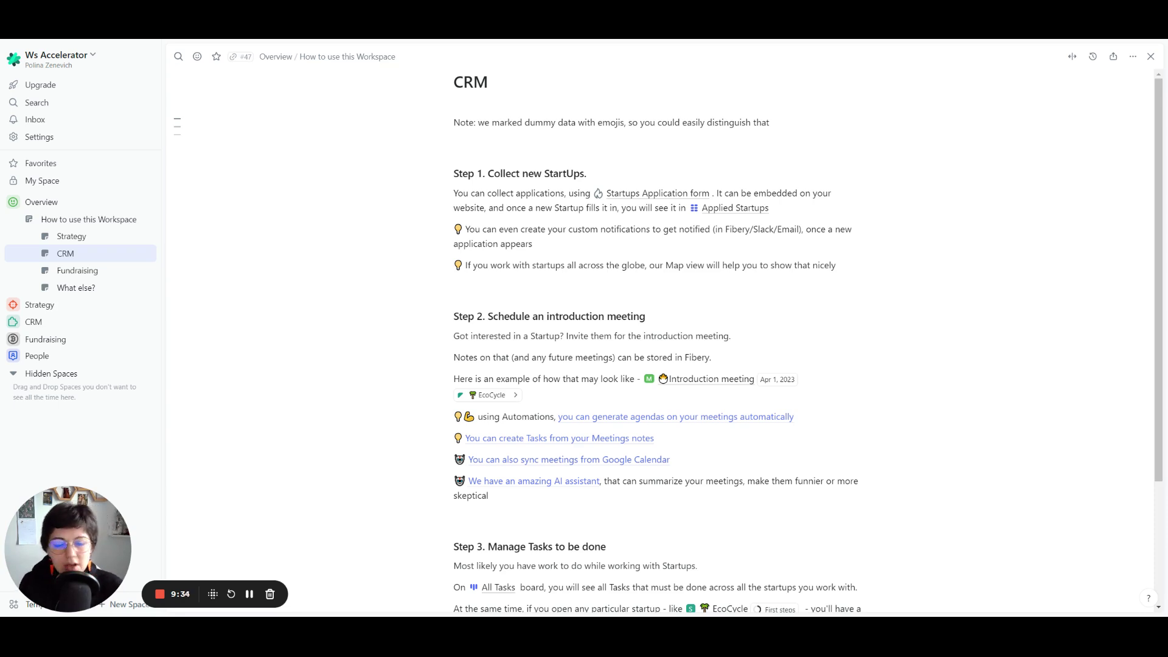
{"action": "scroll", "coordinate": [567, 168], "scroll_direction": "down", "scroll_amount": 3}
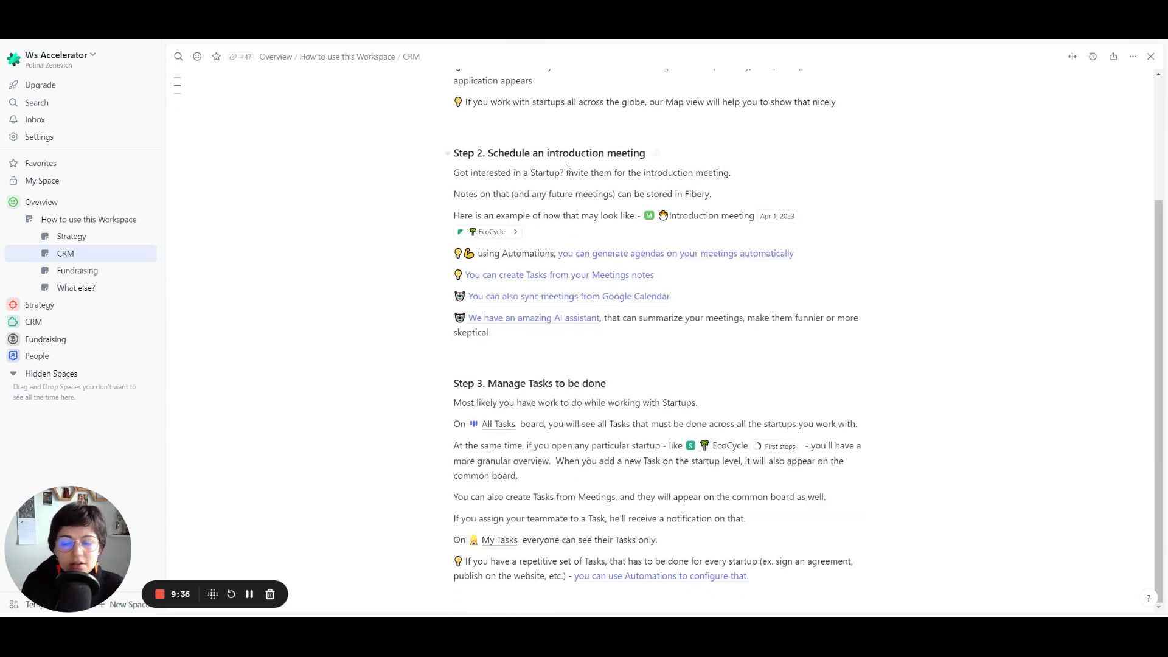
{"action": "scroll", "coordinate": [422, 221], "scroll_direction": "up", "scroll_amount": 2}
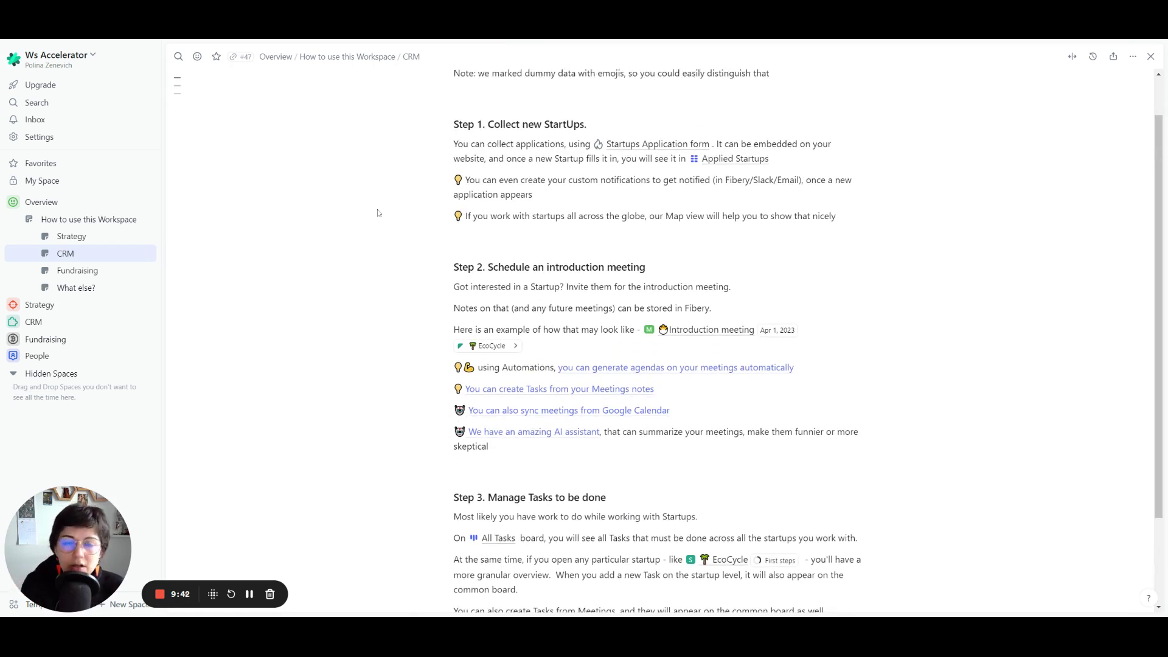
{"action": "scroll", "coordinate": [378, 213], "scroll_direction": "down", "scroll_amount": 1}
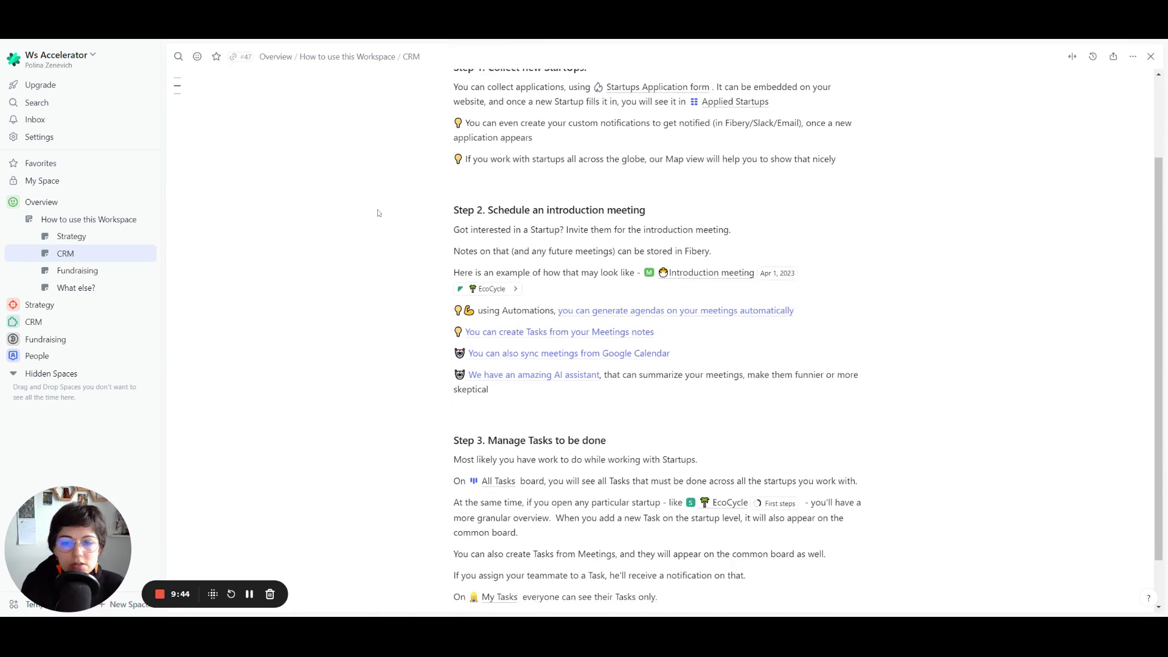
{"action": "scroll", "coordinate": [378, 213], "scroll_direction": "down", "scroll_amount": 1}
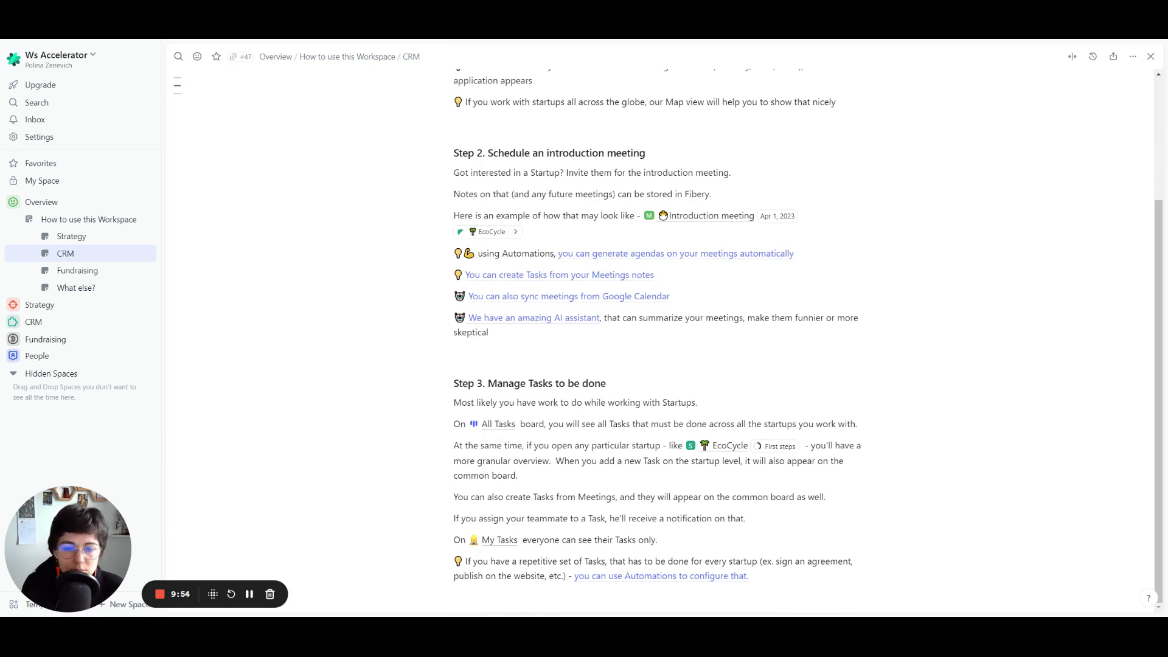
{"action": "scroll", "coordinate": [381, 211], "scroll_direction": "up", "scroll_amount": 3}
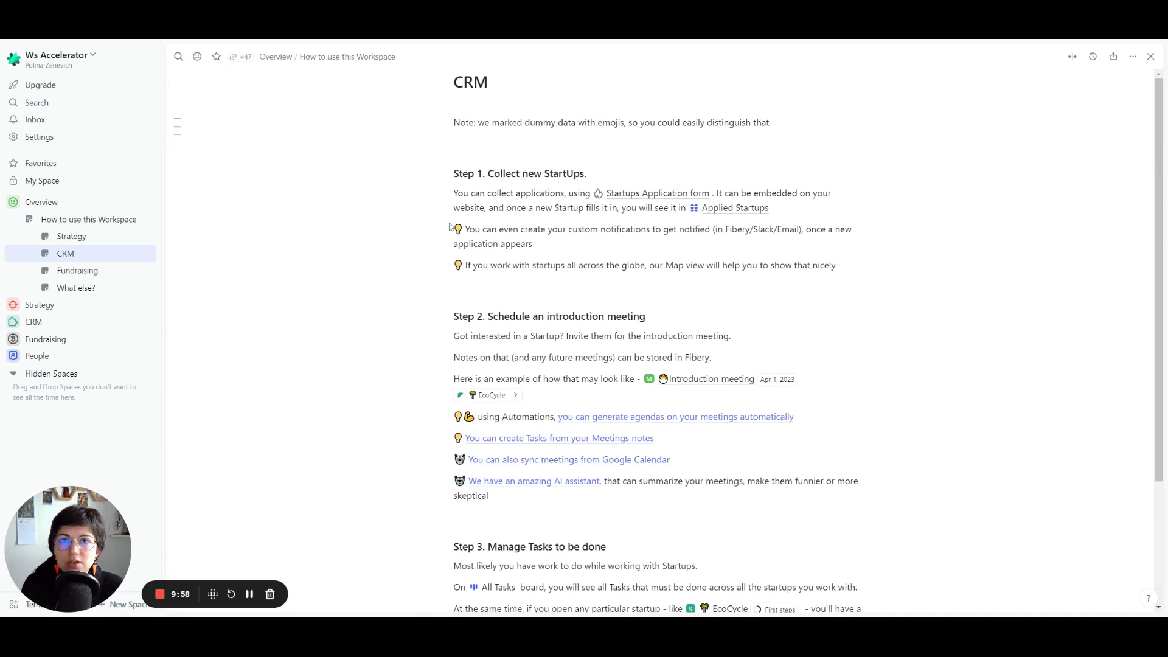
{"action": "scroll", "coordinate": [561, 216], "scroll_direction": "down", "scroll_amount": 2}
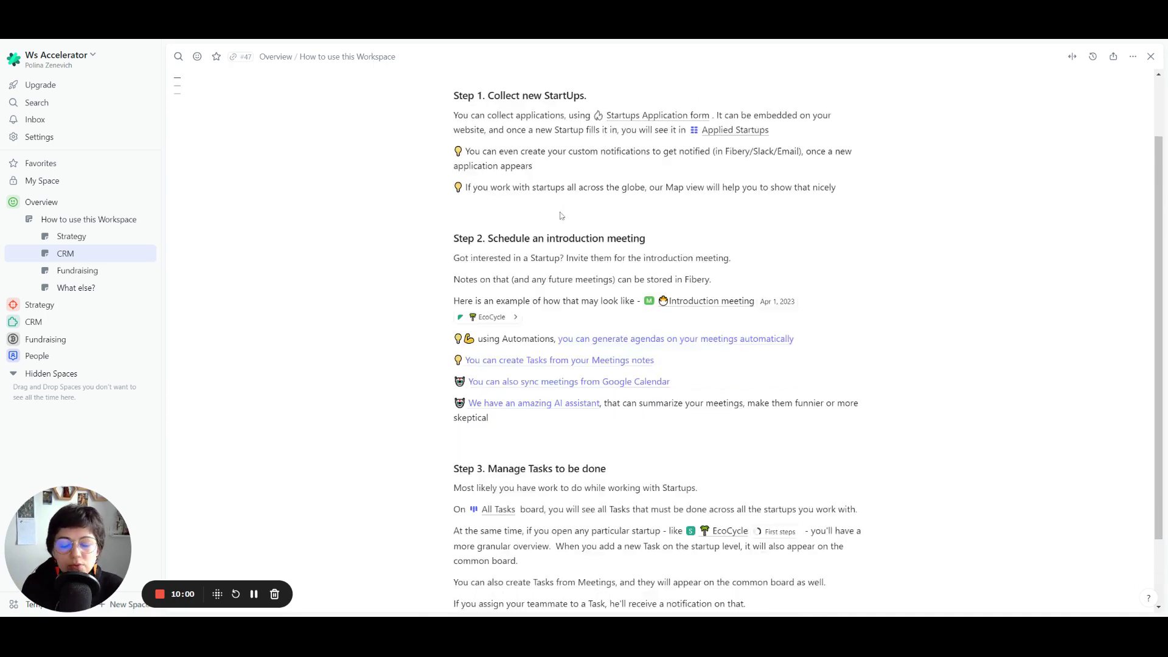
{"action": "scroll", "coordinate": [561, 215], "scroll_direction": "down", "scroll_amount": 1}
{"action": "scroll", "coordinate": [614, 218], "scroll_direction": "down", "scroll_amount": 1}
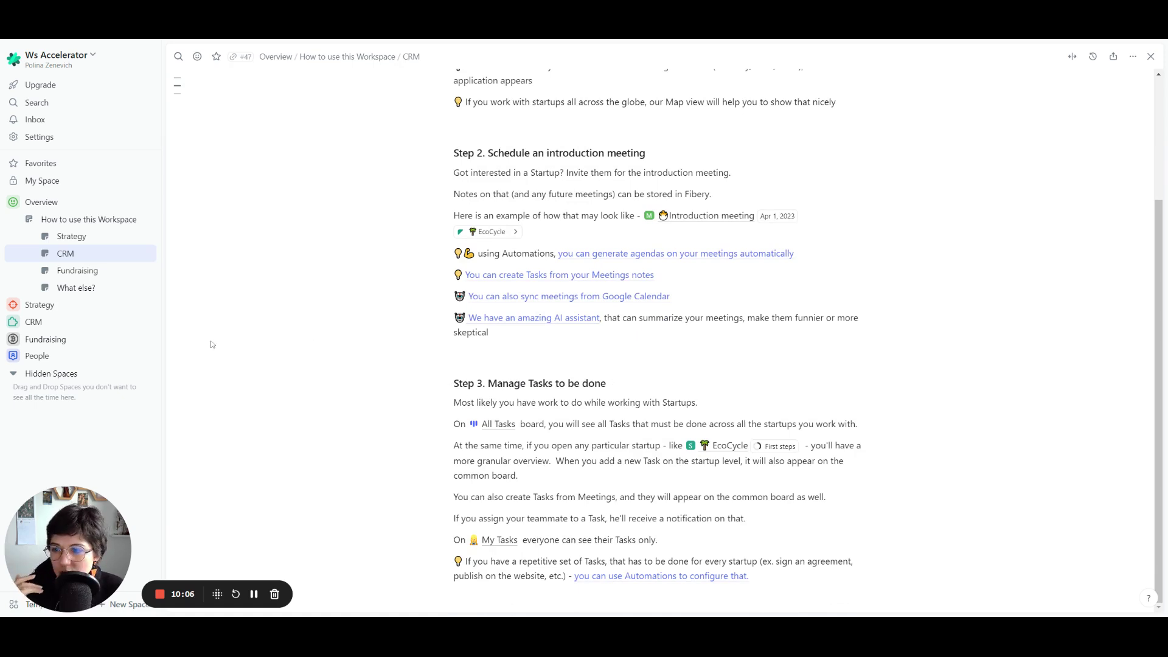
{"action": "left_click", "coordinate": [50, 322]}
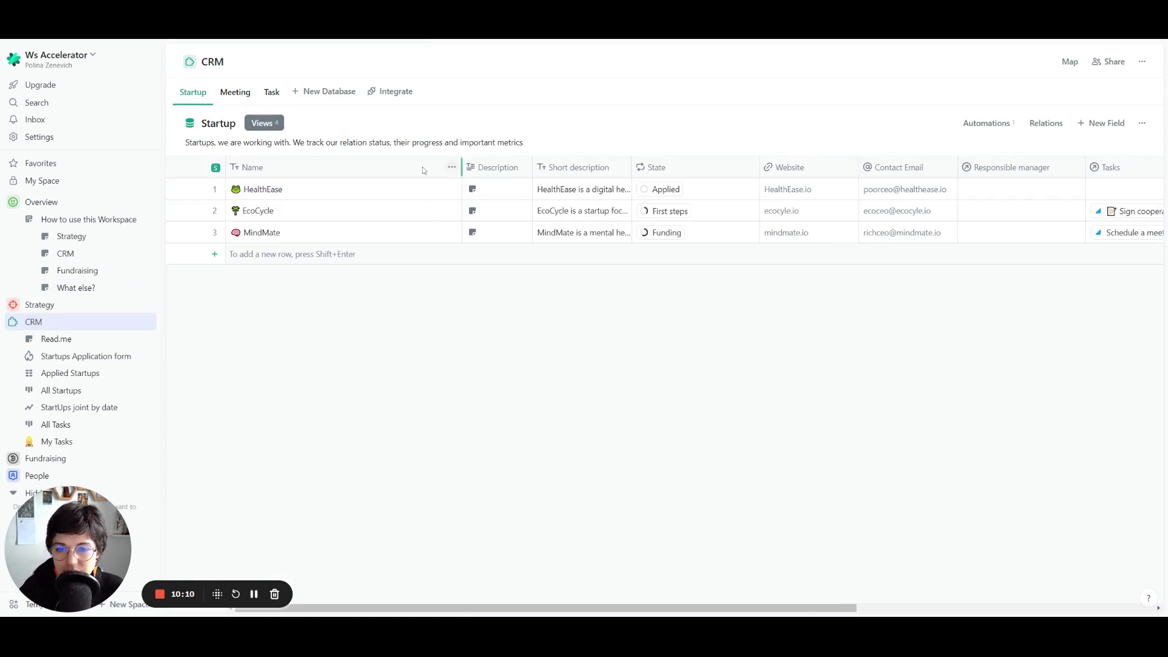
Narrow the Startup table's Name column and review the State workflow settings without changes
{"action": "left_click_drag", "start_coordinate": [422, 170], "coordinate": [338, 167]}
{"action": "left_click_drag", "start_coordinate": [513, 167], "coordinate": [544, 167]}
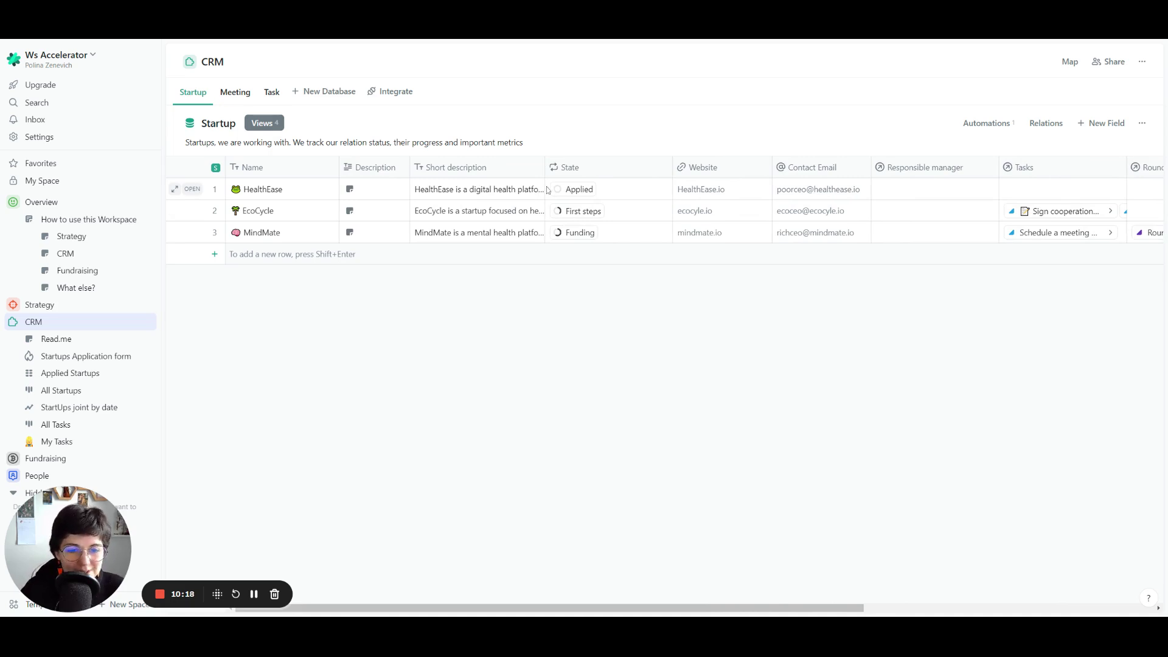
{"action": "left_click", "coordinate": [651, 169]}
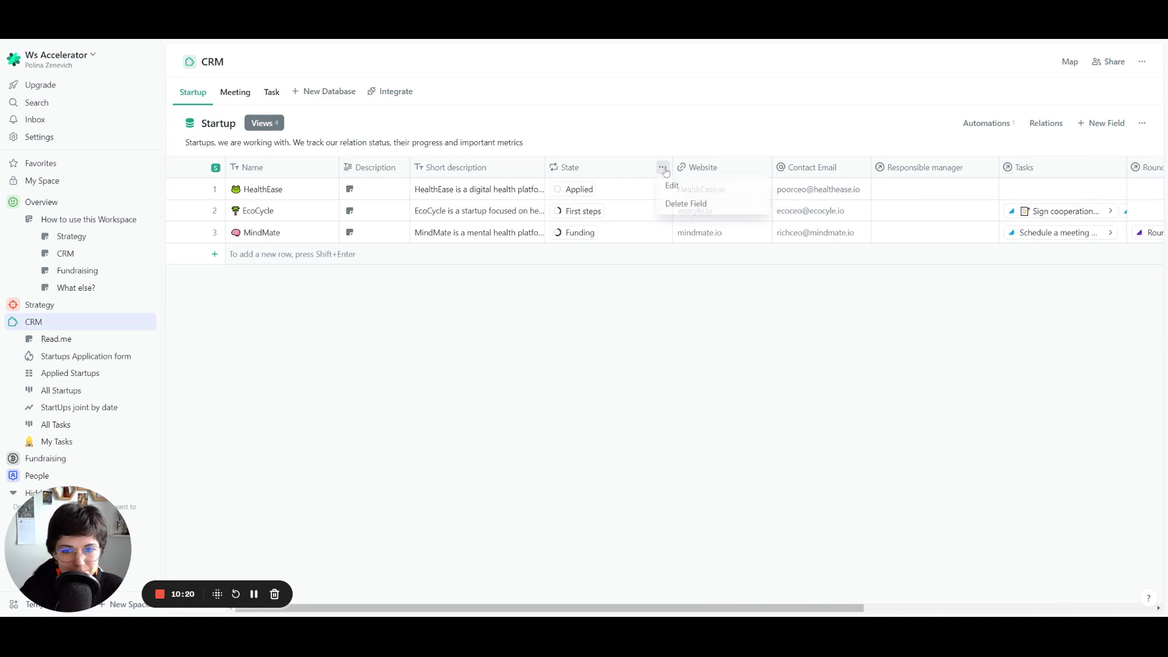
{"action": "left_click", "coordinate": [670, 189]}
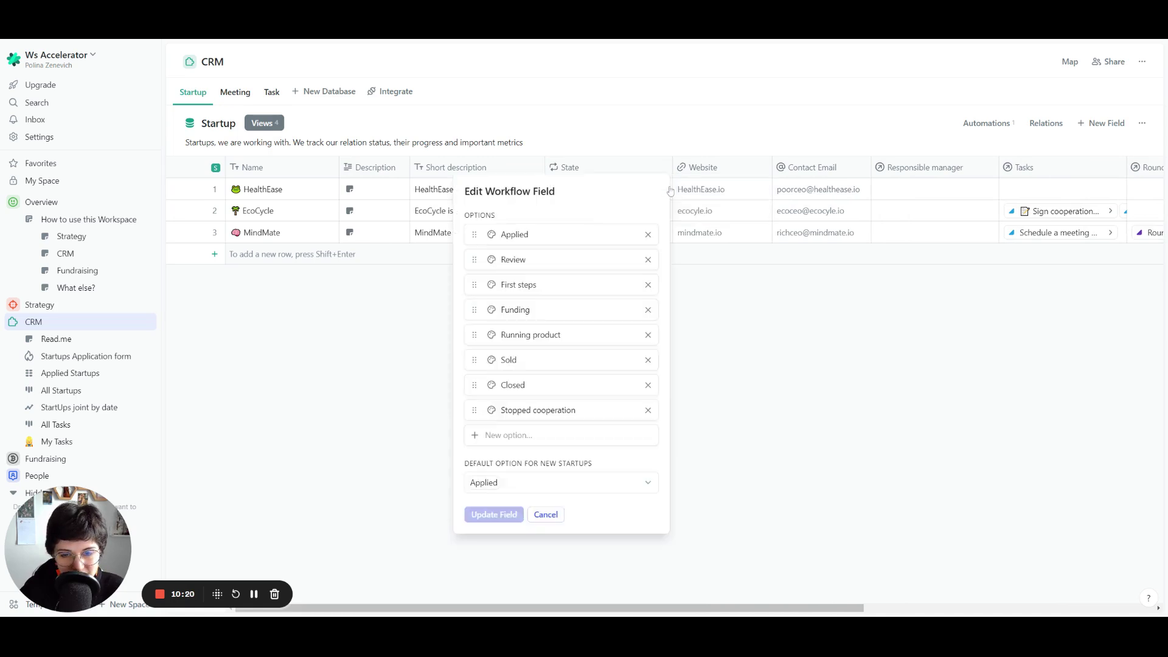
{"action": "left_click", "coordinate": [546, 519]}
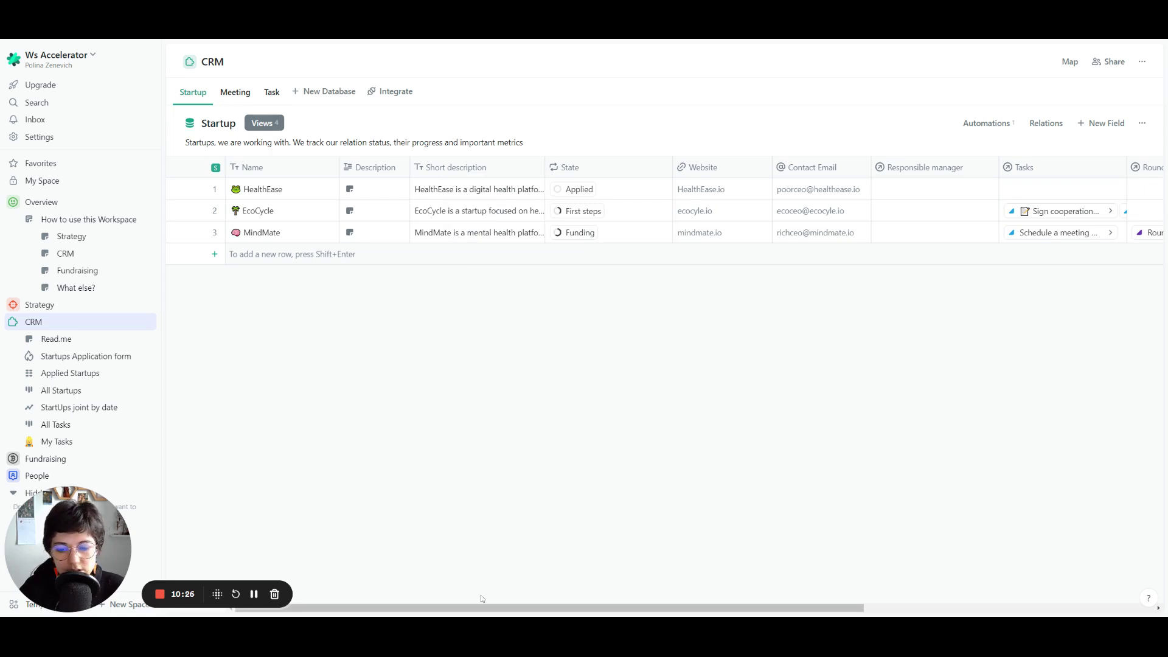
Check the Responsible manager field options and scroll the table right and back left
{"action": "left_click_drag", "start_coordinate": [470, 605], "coordinate": [587, 605]}
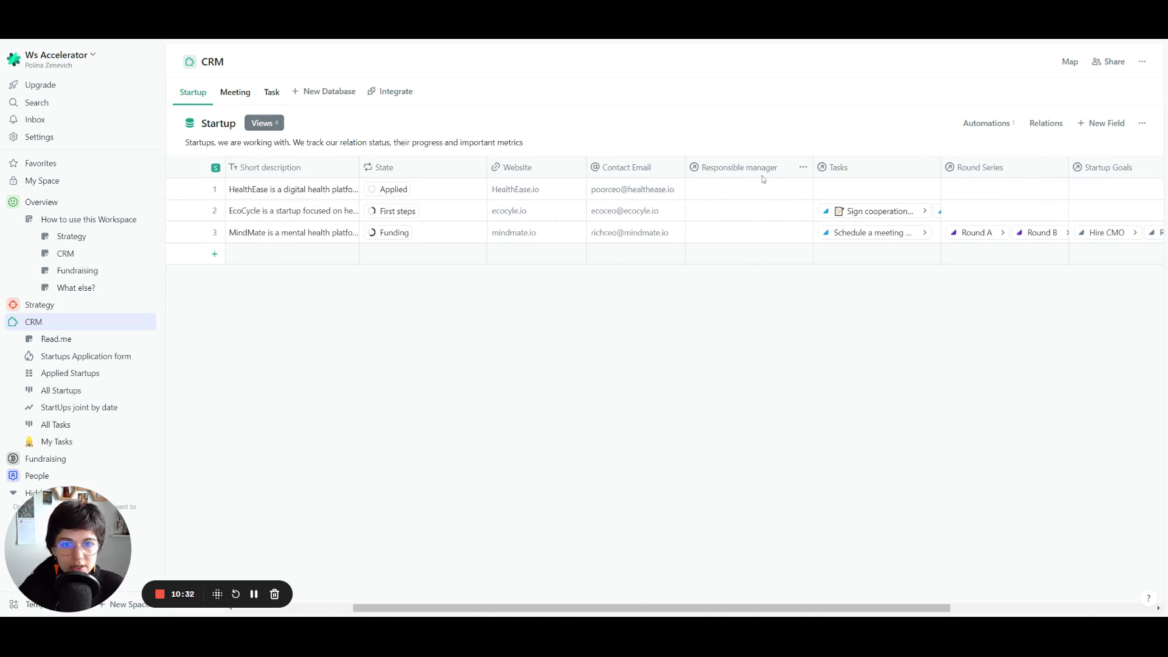
{"action": "left_click", "coordinate": [803, 167]}
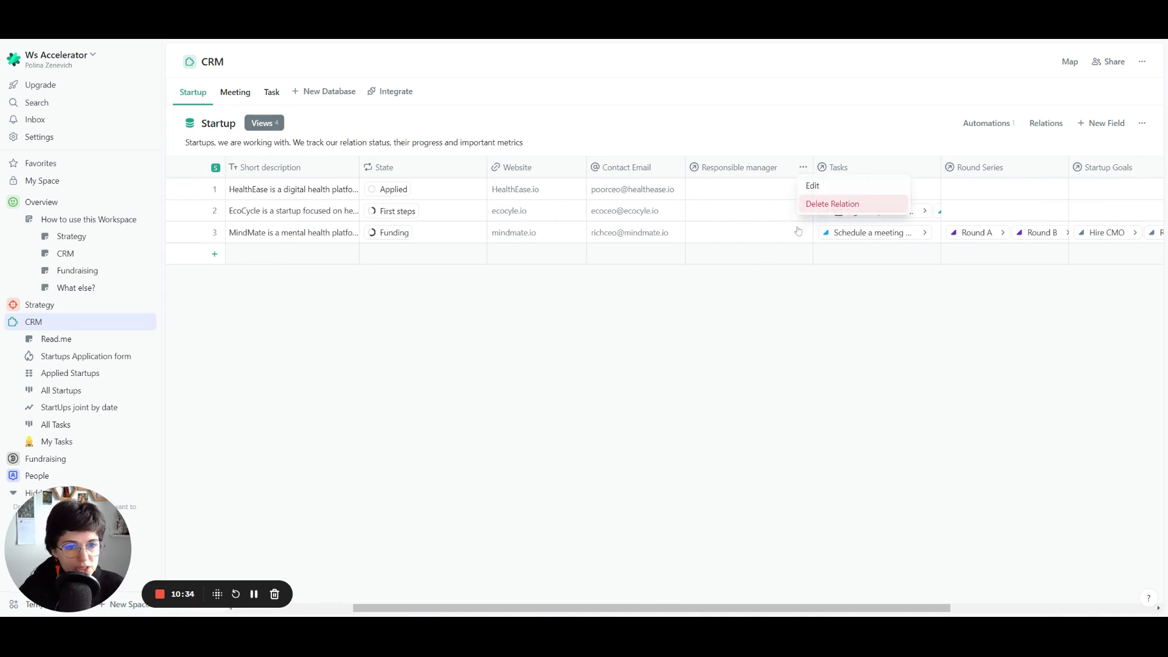
{"action": "left_click", "coordinate": [787, 413]}
{"action": "left_click_drag", "start_coordinate": [790, 608], "coordinate": [916, 608]}
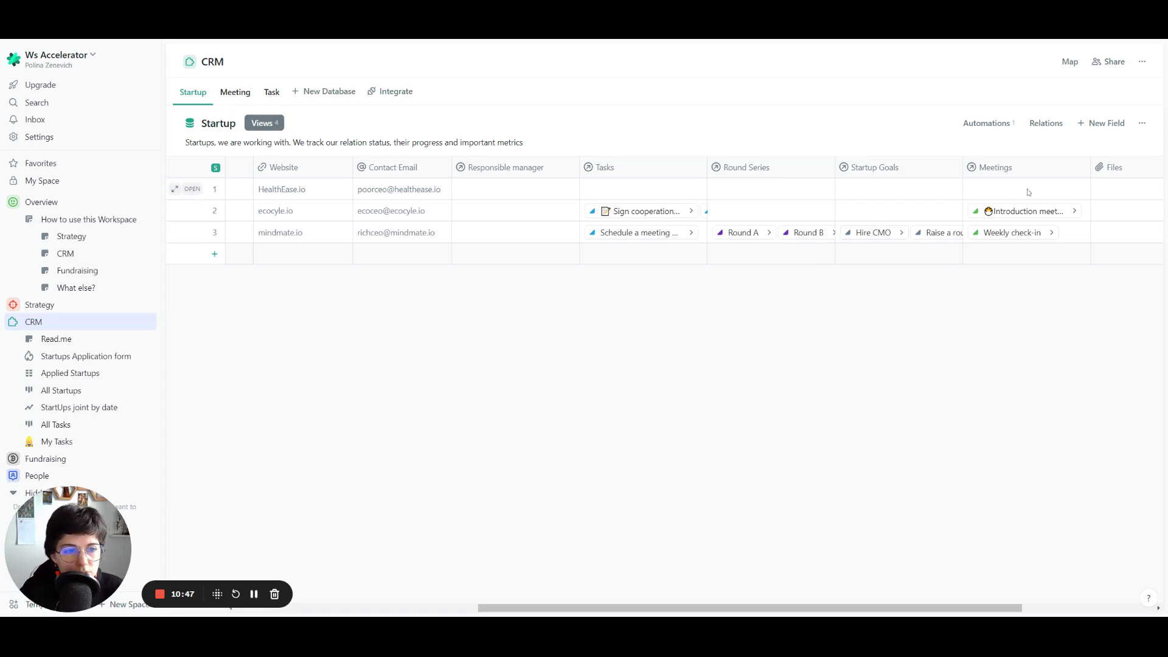
{"action": "scroll", "coordinate": [852, 207], "scroll_direction": "right", "scroll_amount": 5}
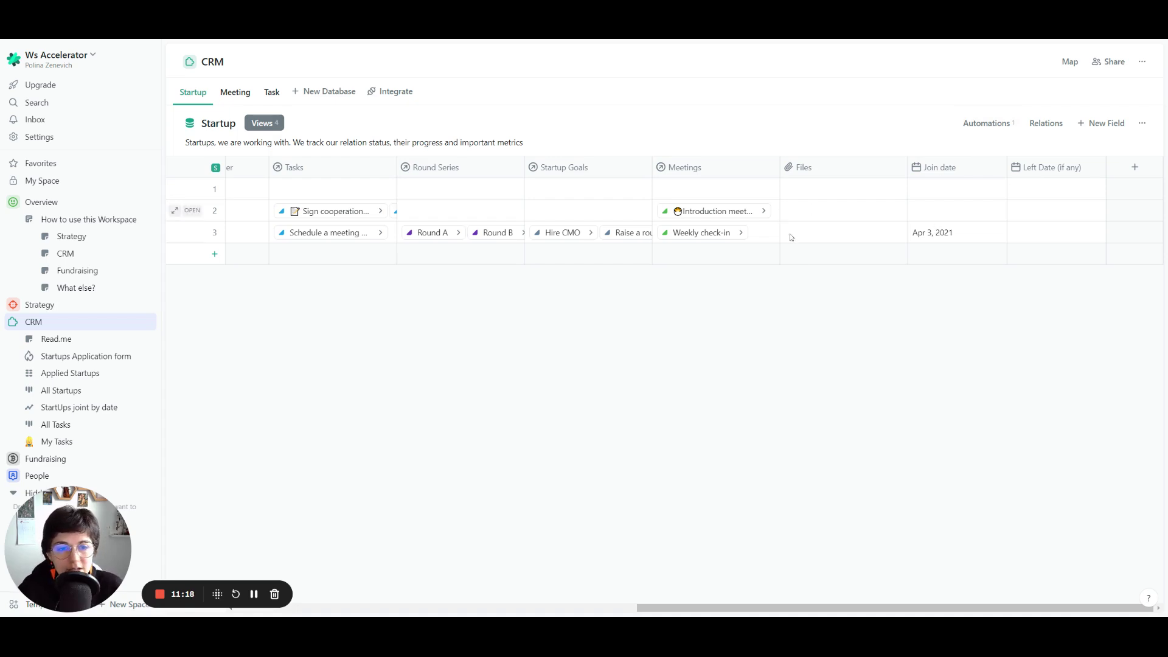
{"action": "left_click_drag", "start_coordinate": [890, 601], "coordinate": [486, 510]}
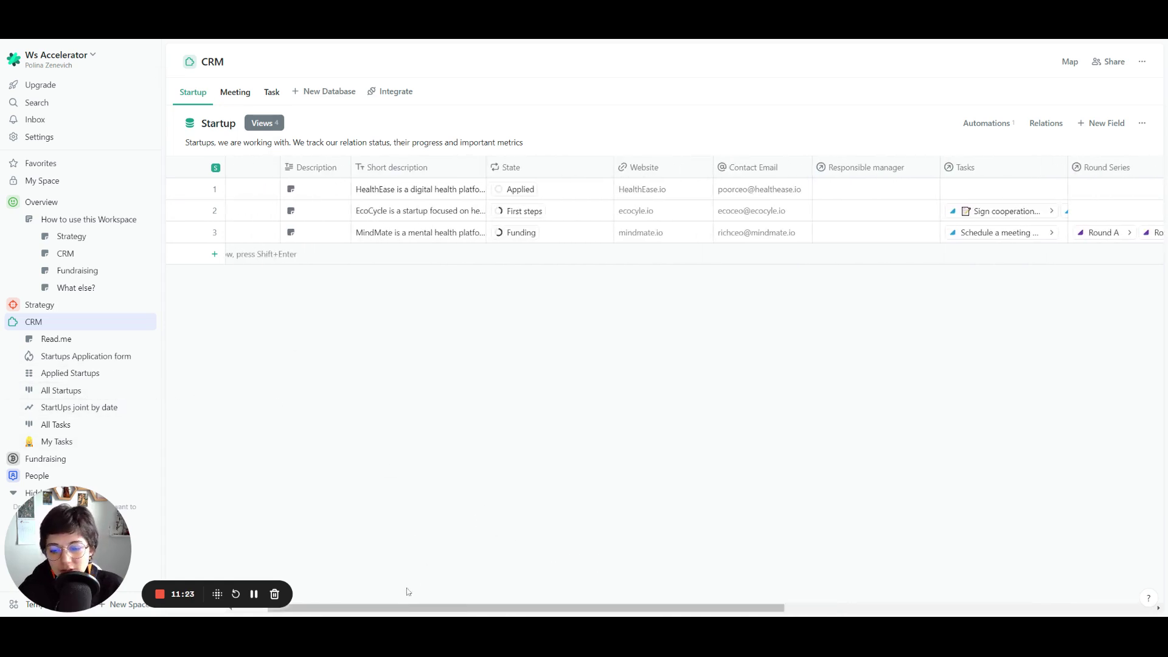
{"action": "left_click_drag", "start_coordinate": [408, 607], "coordinate": [263, 578]}
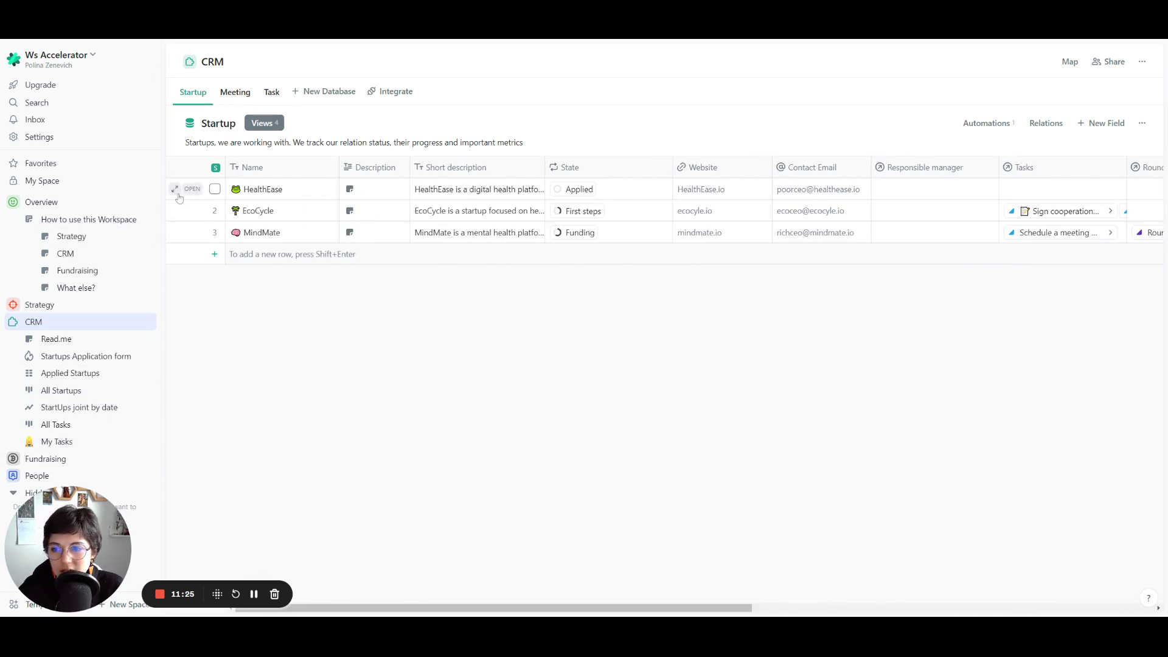
Open MindMate's record and switch its Tasks section from List to Board view
{"action": "left_click", "coordinate": [176, 189]}
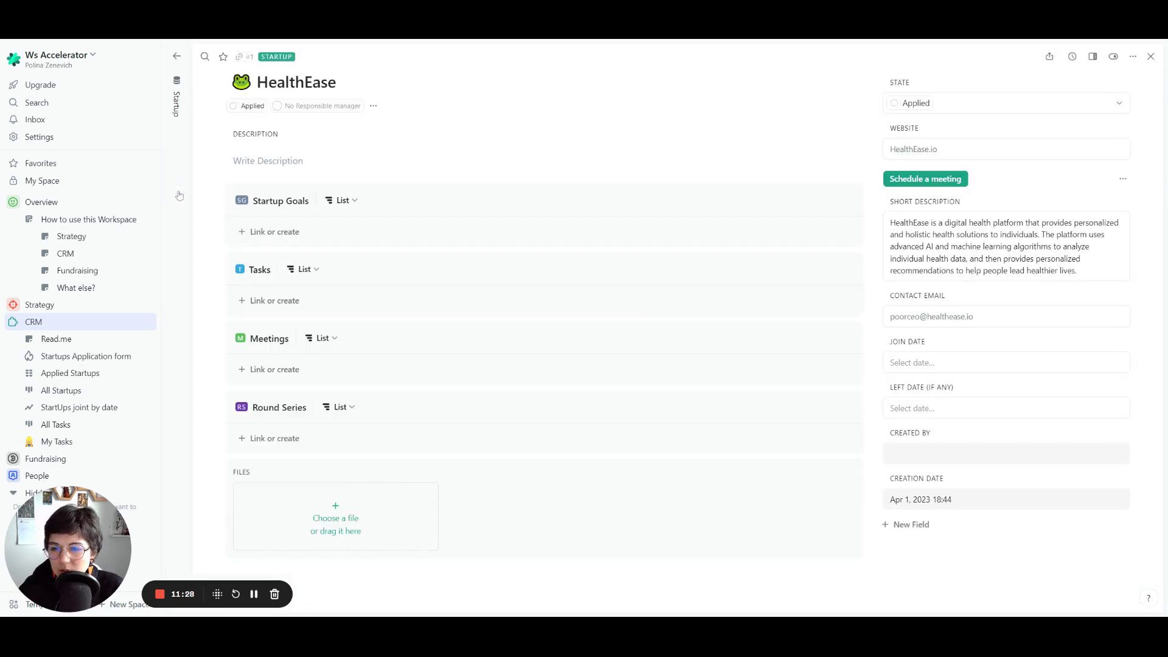
{"action": "left_click", "coordinate": [179, 195]}
{"action": "left_click", "coordinate": [175, 231]}
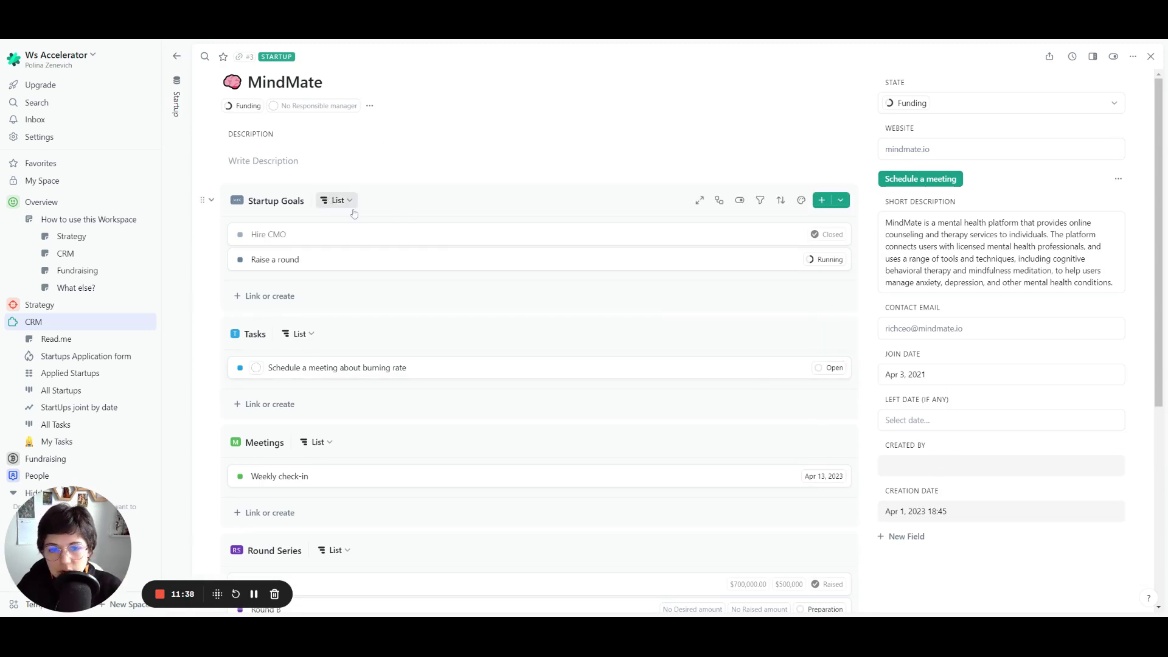
{"action": "scroll", "coordinate": [365, 274], "scroll_direction": "down", "scroll_amount": 1}
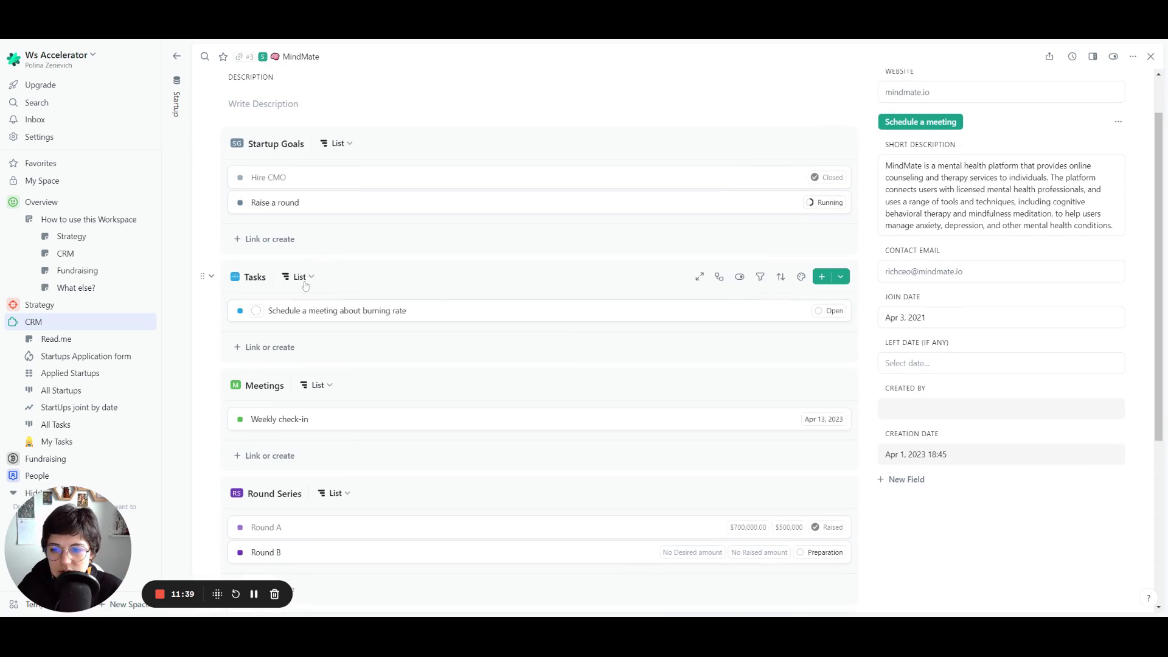
{"action": "left_click", "coordinate": [300, 277]}
Show Tasks as a board and move the Board view above List
{"action": "left_click", "coordinate": [318, 319]}
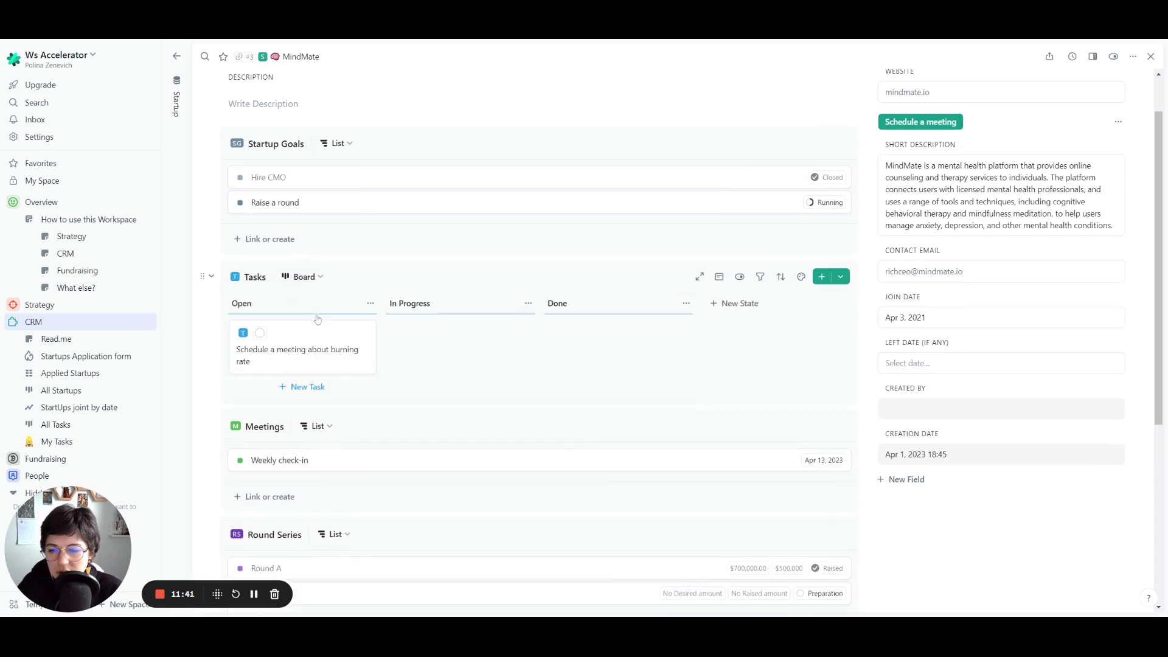
{"action": "left_click", "coordinate": [303, 276]}
{"action": "left_click_drag", "start_coordinate": [286, 319], "coordinate": [287, 298]}
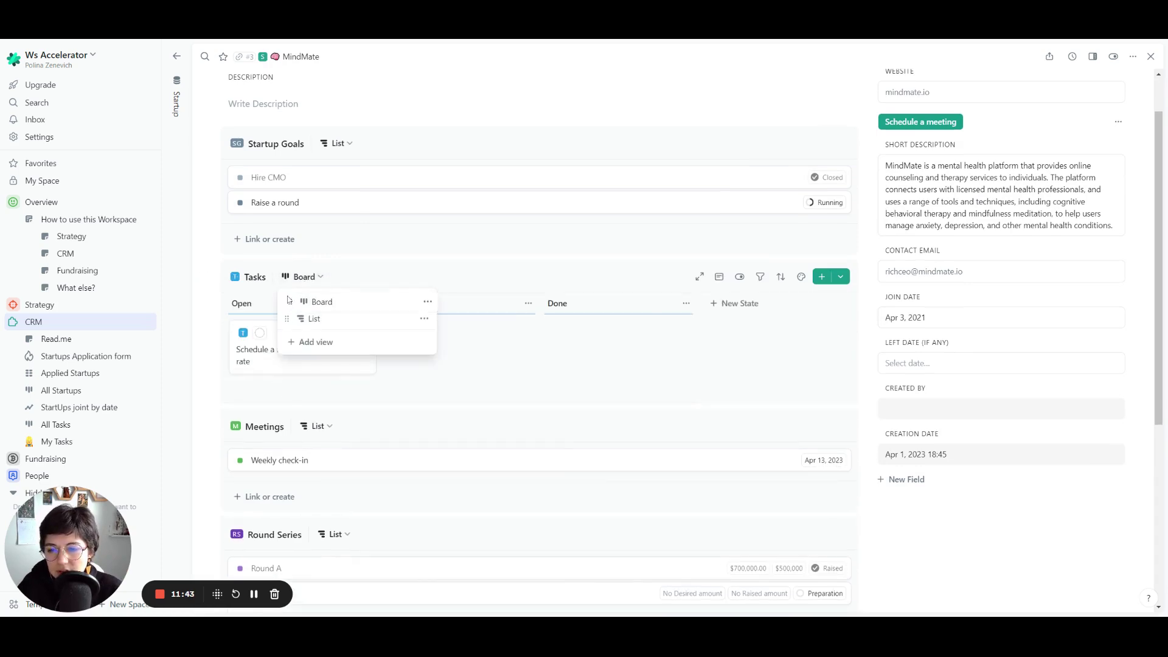
{"action": "left_click", "coordinate": [400, 265]}
Add a Meetings calendar view with both start and end set to the Date field
{"action": "scroll", "coordinate": [399, 263], "scroll_direction": "down", "scroll_amount": 2}
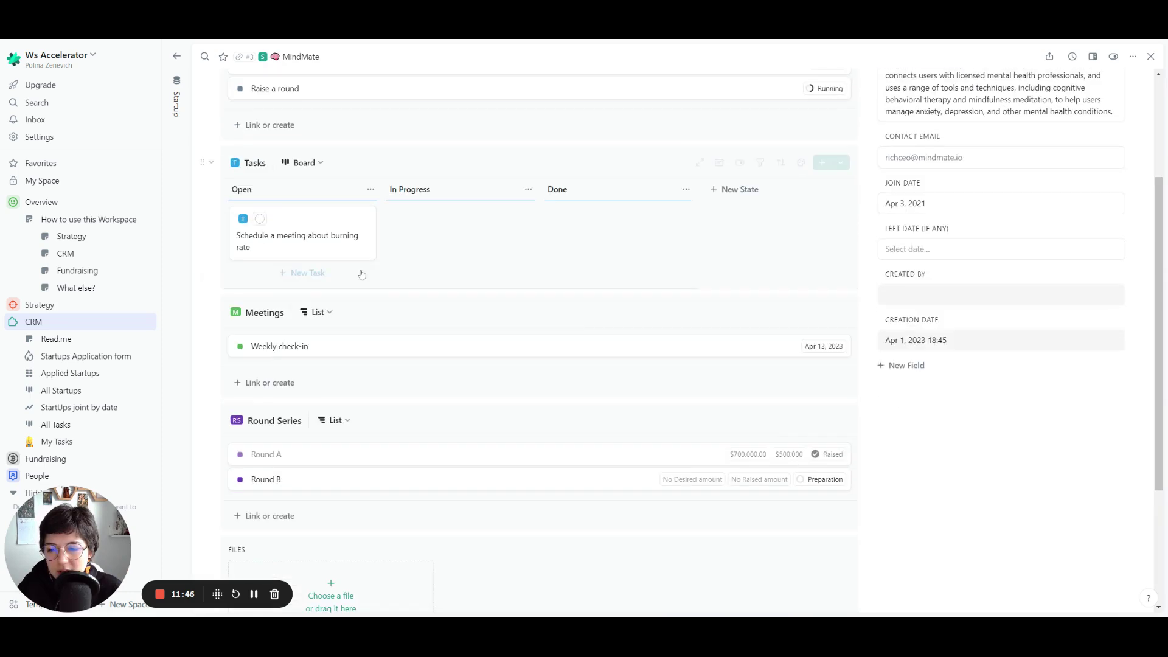
{"action": "left_click", "coordinate": [312, 318]}
{"action": "left_click", "coordinate": [318, 357]}
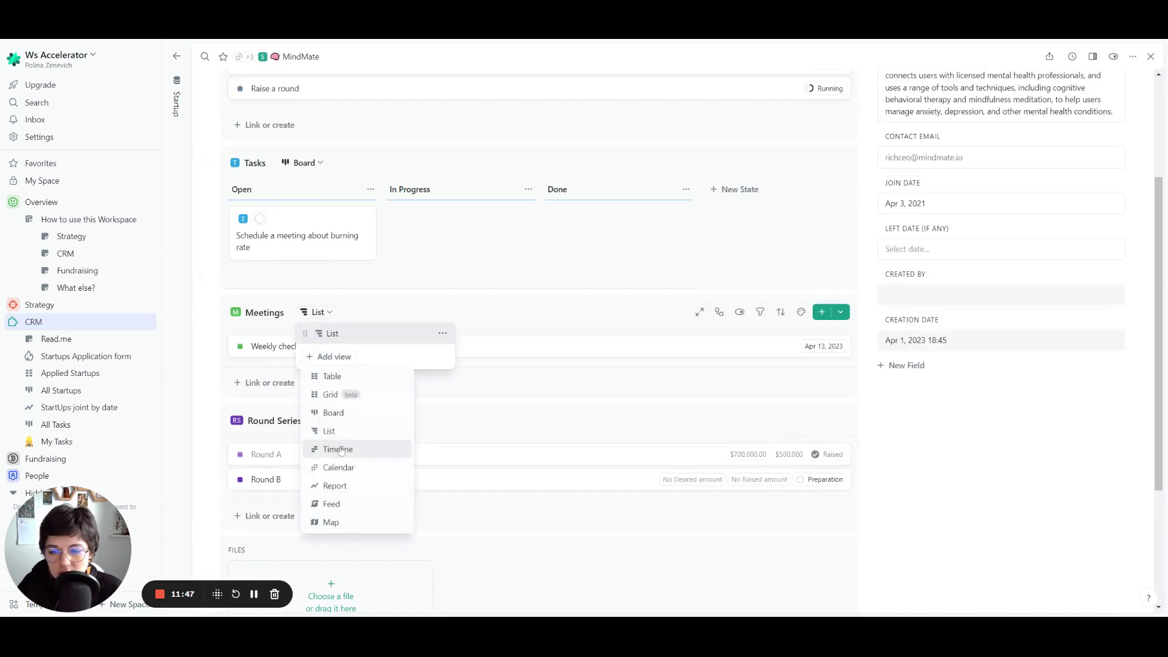
{"action": "left_click", "coordinate": [338, 468]}
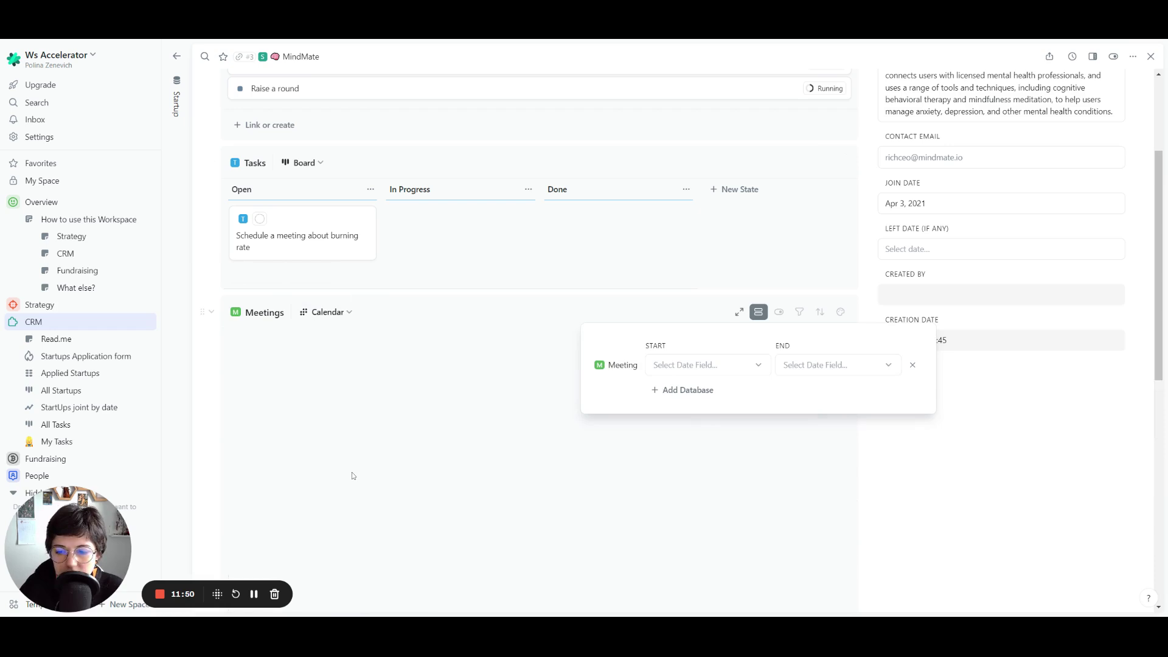
{"action": "left_click", "coordinate": [706, 370]}
{"action": "left_click", "coordinate": [706, 425]}
{"action": "left_click", "coordinate": [836, 365]}
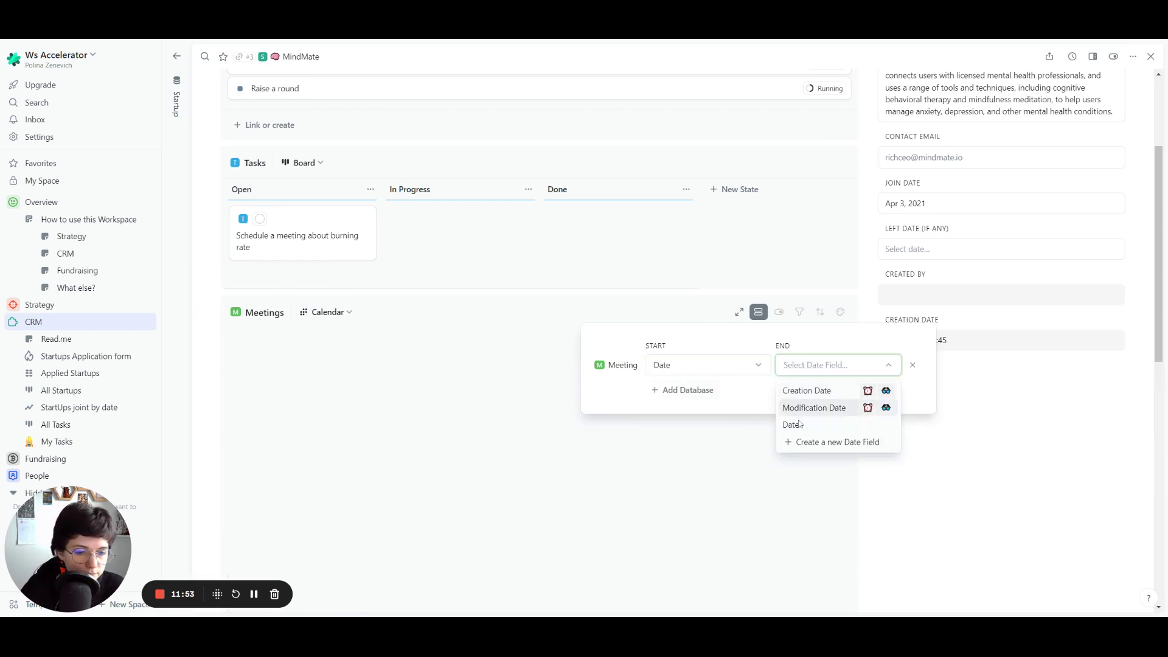
{"action": "left_click", "coordinate": [840, 425]}
{"action": "left_click", "coordinate": [843, 431]}
Check the view types available for Round Series, then return up the page
{"action": "scroll", "coordinate": [571, 301], "scroll_direction": "down", "scroll_amount": 4}
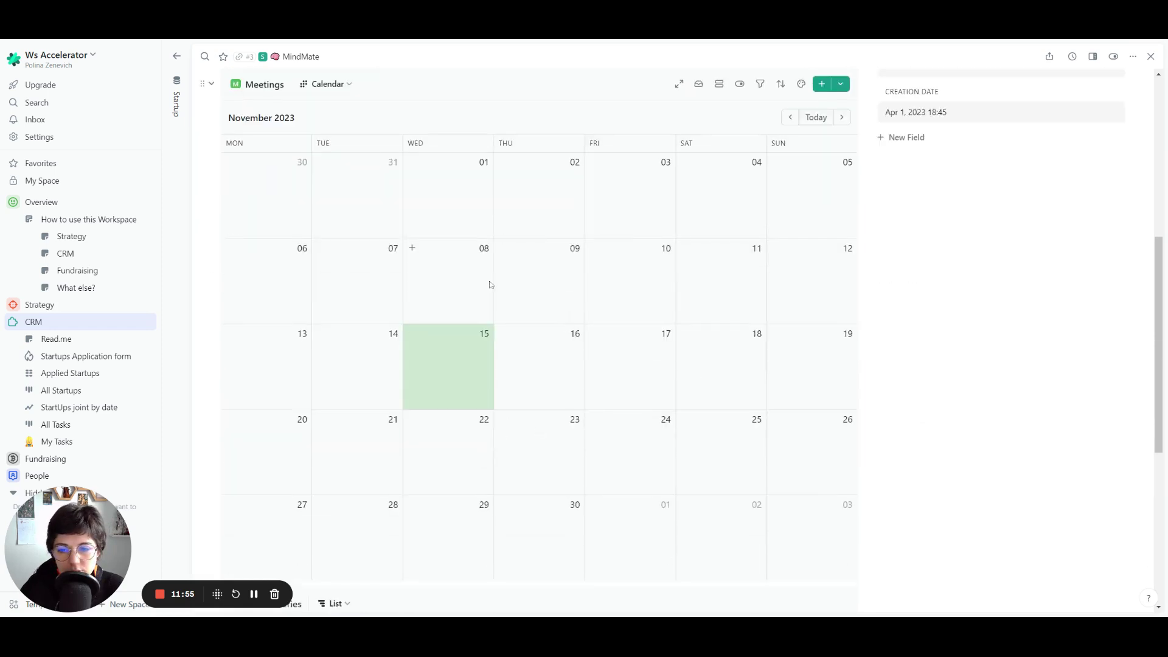
{"action": "scroll", "coordinate": [603, 330], "scroll_direction": "up", "scroll_amount": 5}
{"action": "scroll", "coordinate": [593, 326], "scroll_direction": "down", "scroll_amount": 5}
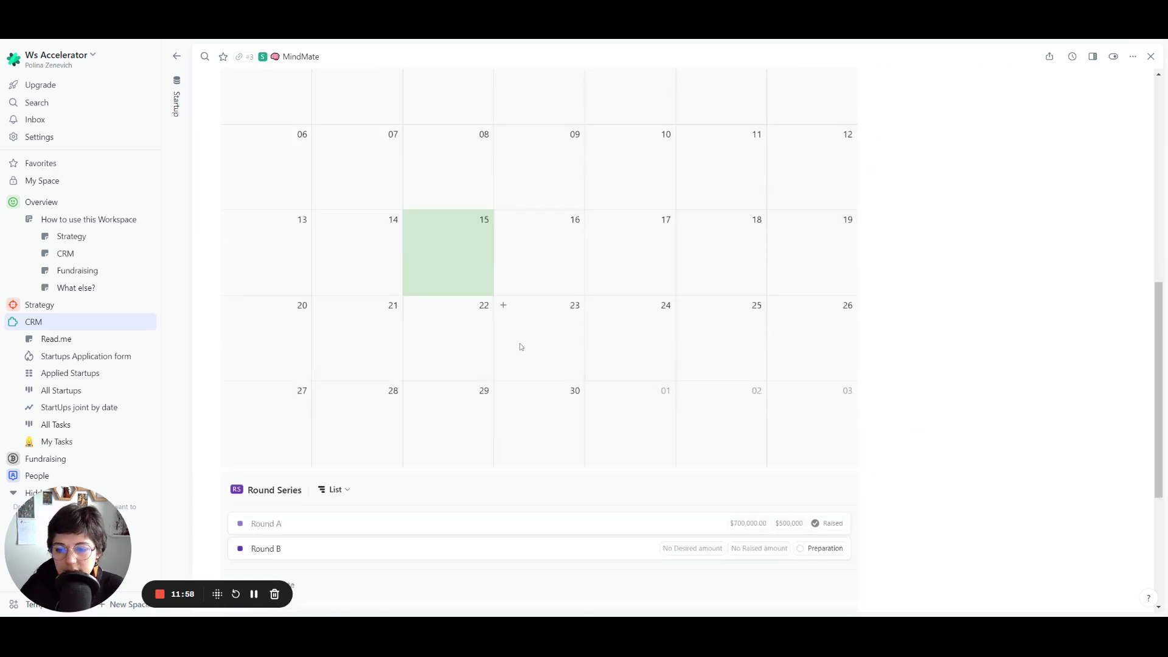
{"action": "scroll", "coordinate": [426, 390], "scroll_direction": "down", "scroll_amount": 4}
{"action": "left_click", "coordinate": [335, 227]}
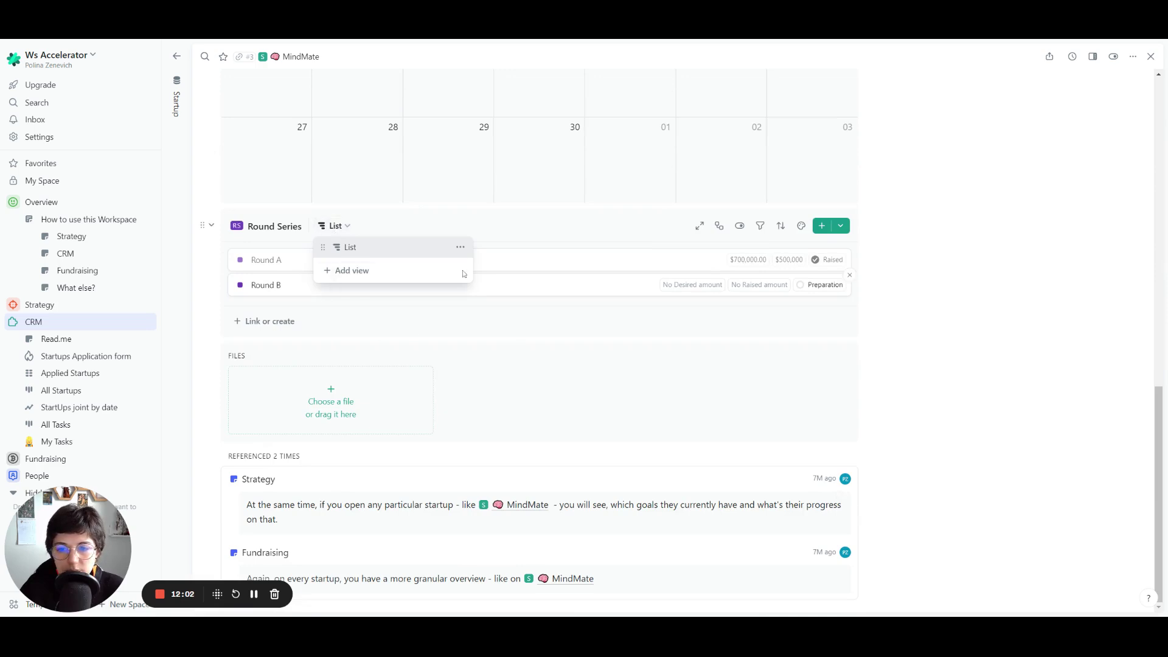
{"action": "left_click", "coordinate": [678, 304]}
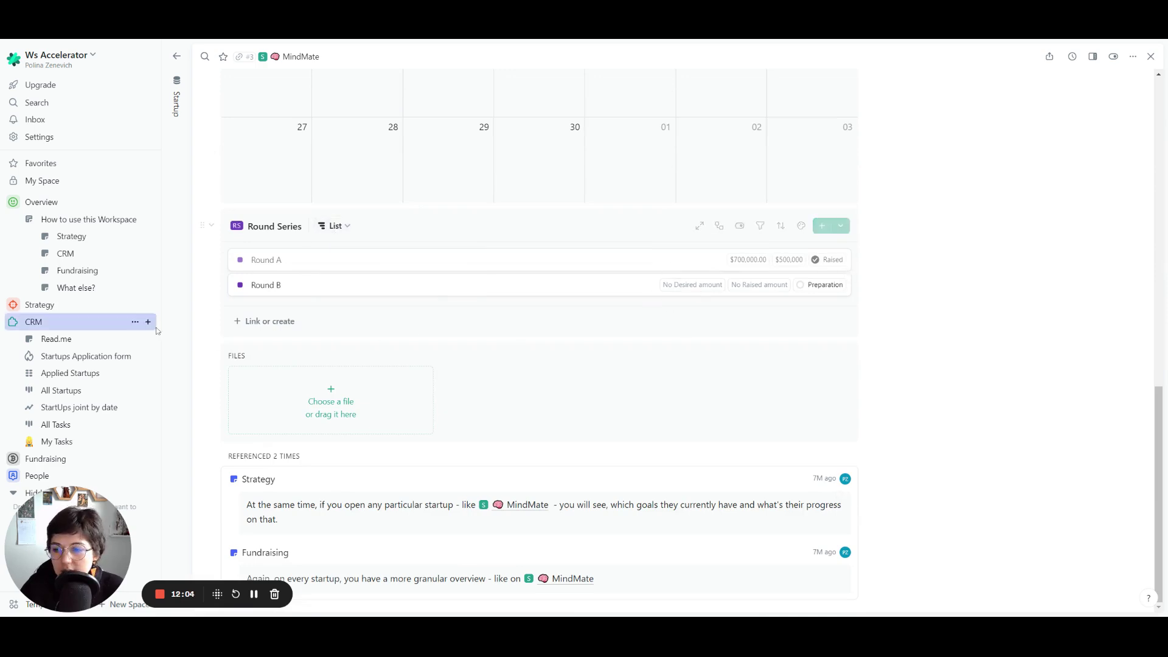
{"action": "scroll", "coordinate": [821, 269], "scroll_direction": "up", "scroll_amount": 10}
{"action": "scroll", "coordinate": [626, 170], "scroll_direction": "up", "scroll_amount": 1}
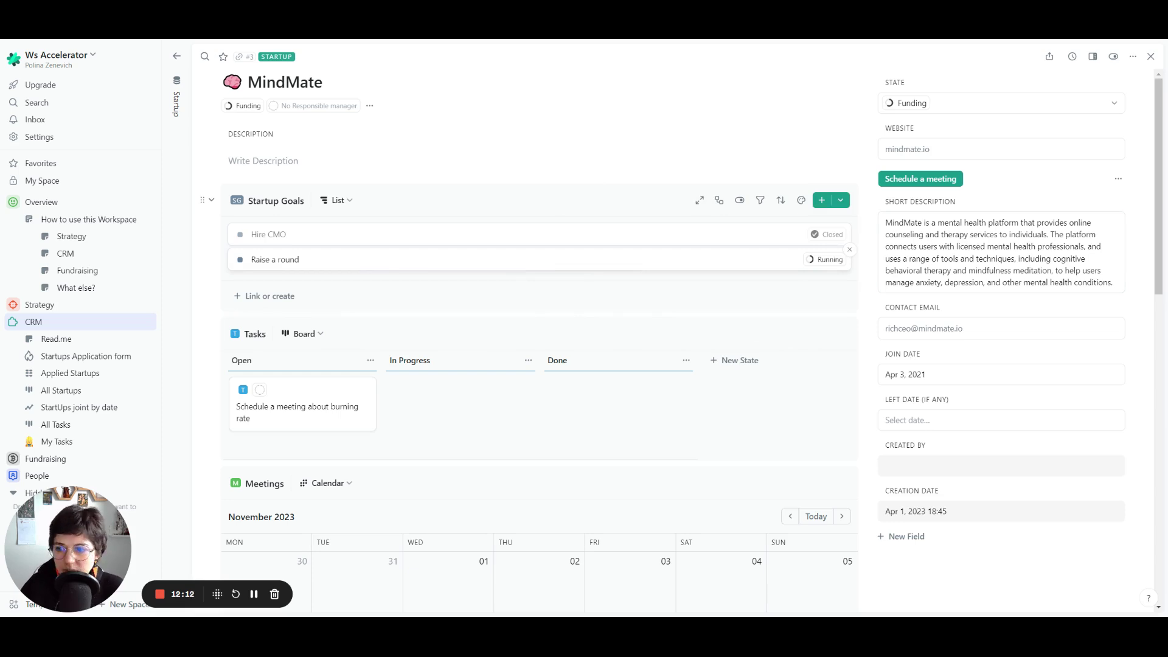
Open the Startups Application form and inspect its Name question
{"action": "left_click", "coordinate": [98, 357]}
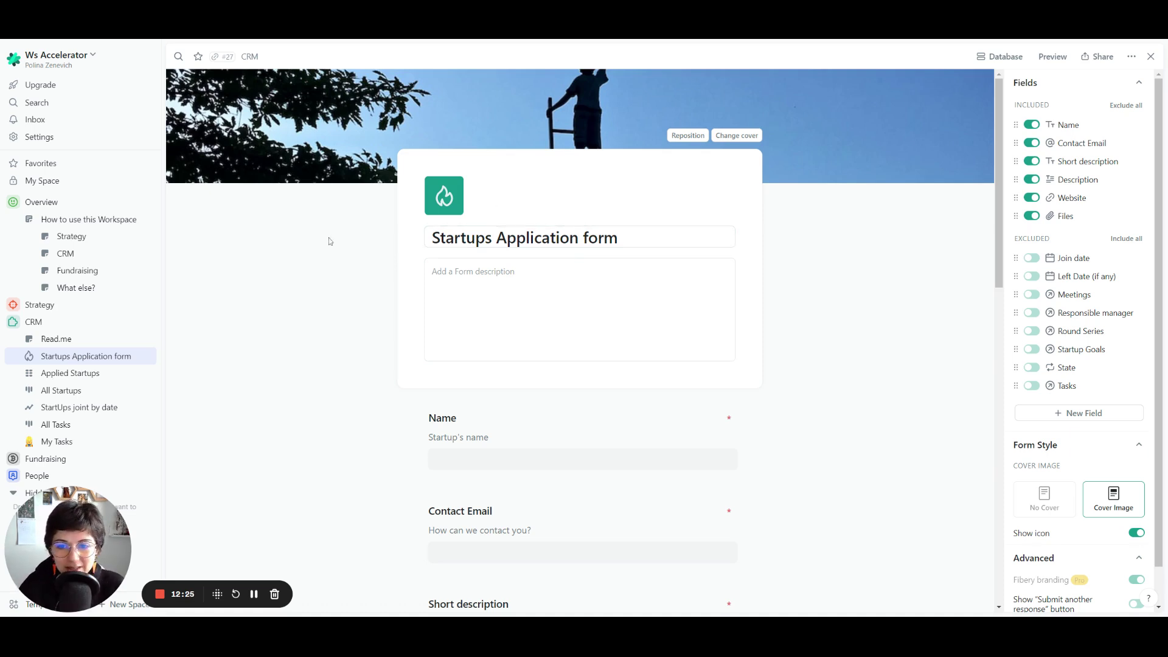
{"action": "scroll", "coordinate": [566, 239], "scroll_direction": "down", "scroll_amount": 3}
{"action": "left_click", "coordinate": [534, 251]}
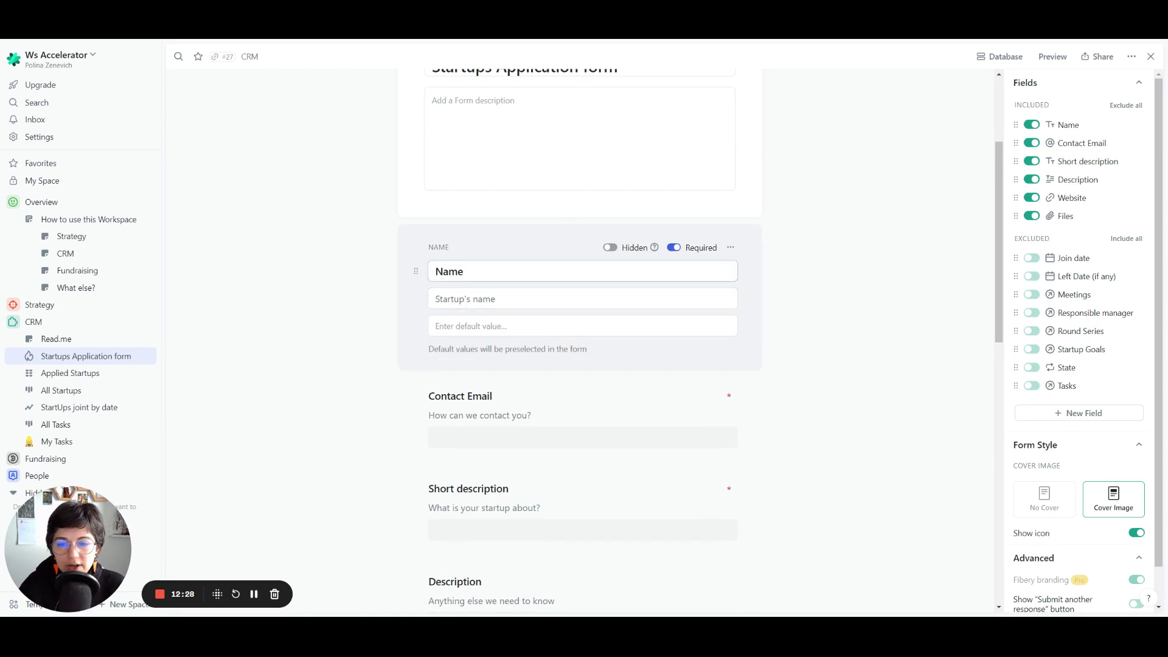
{"action": "left_click", "coordinate": [354, 275]}
Review the rest of the form, then generate a public share link for it
{"action": "scroll", "coordinate": [351, 282], "scroll_direction": "down", "scroll_amount": 2}
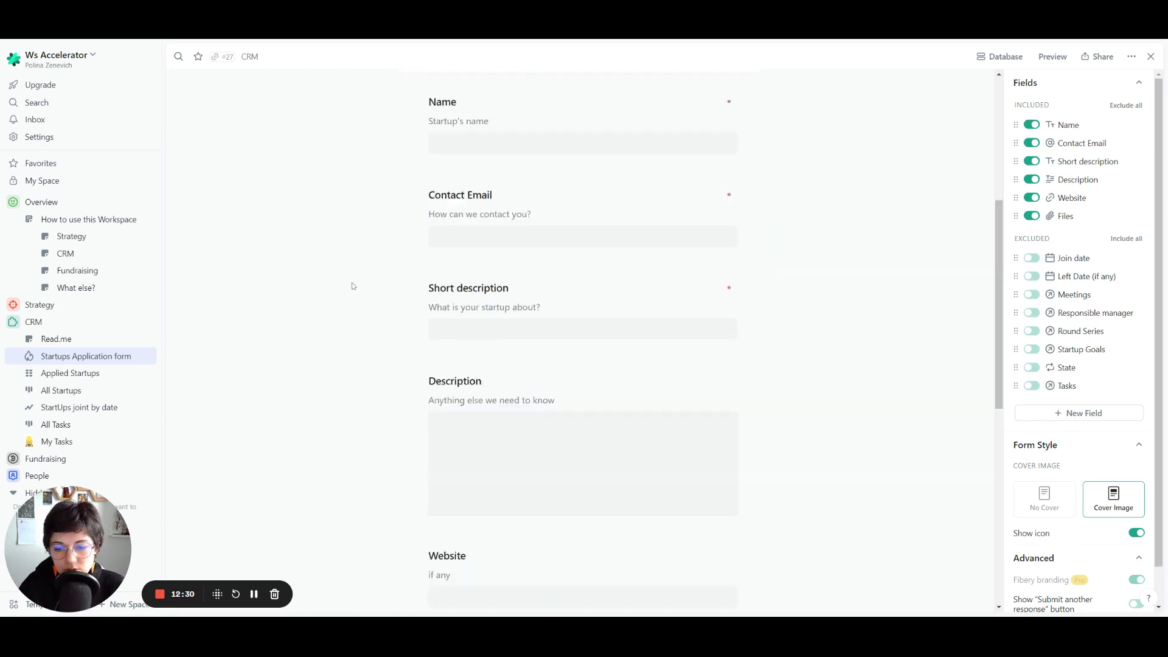
{"action": "scroll", "coordinate": [352, 282], "scroll_direction": "down", "scroll_amount": 5}
{"action": "scroll", "coordinate": [483, 332], "scroll_direction": "down", "scroll_amount": 2}
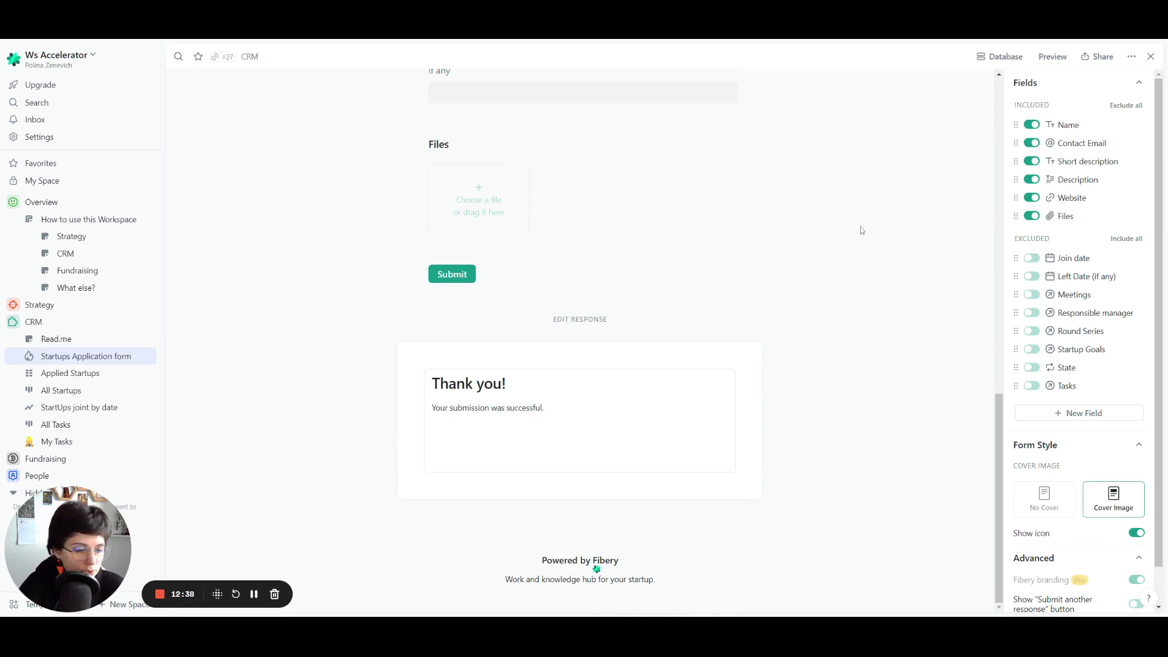
{"action": "scroll", "coordinate": [861, 230], "scroll_direction": "up", "scroll_amount": 10}
{"action": "left_click", "coordinate": [1101, 58]}
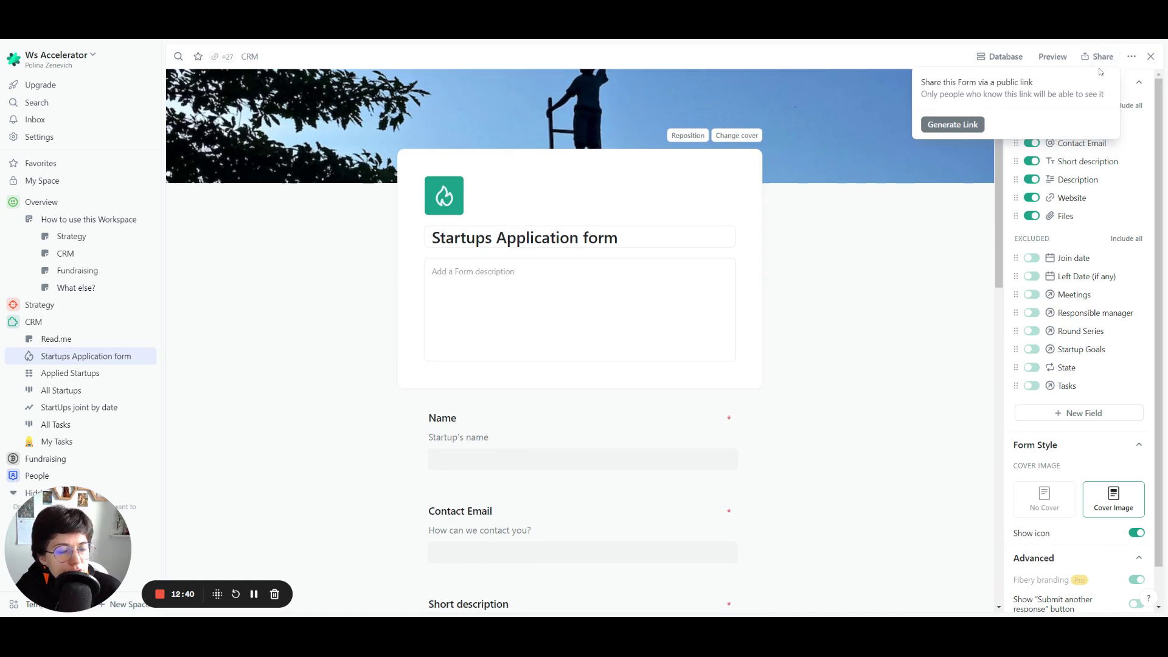
{"action": "left_click", "coordinate": [953, 124]}
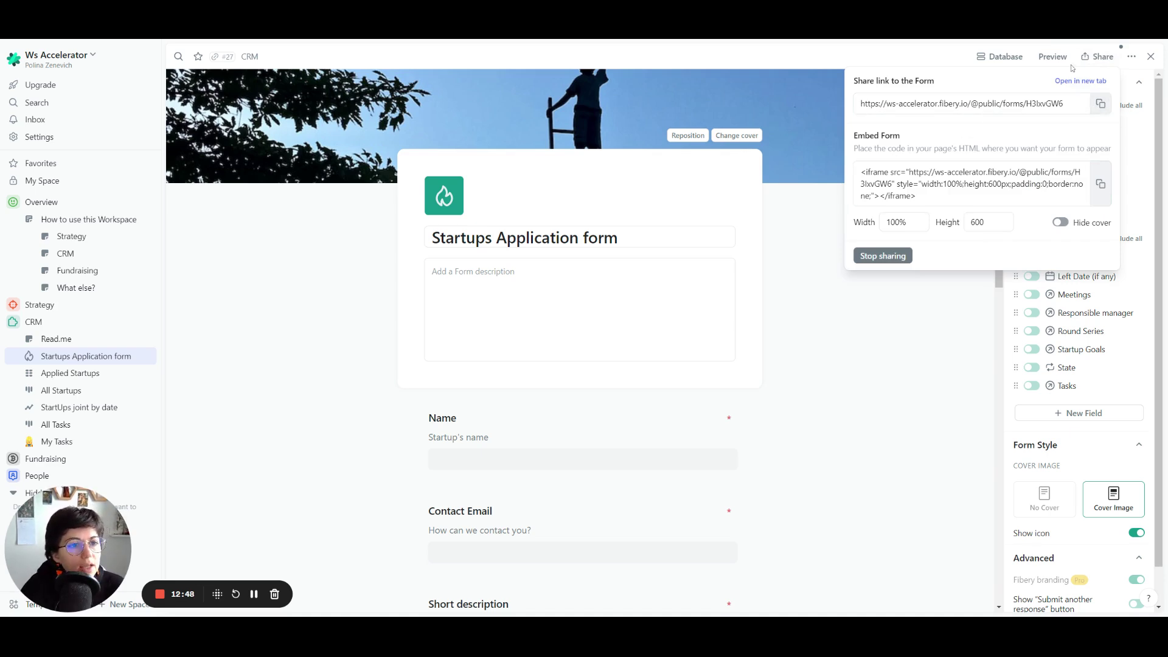
Preview the form through Name, Contact Email, Description, Website, Files and Submit
{"action": "left_click", "coordinate": [1053, 57]}
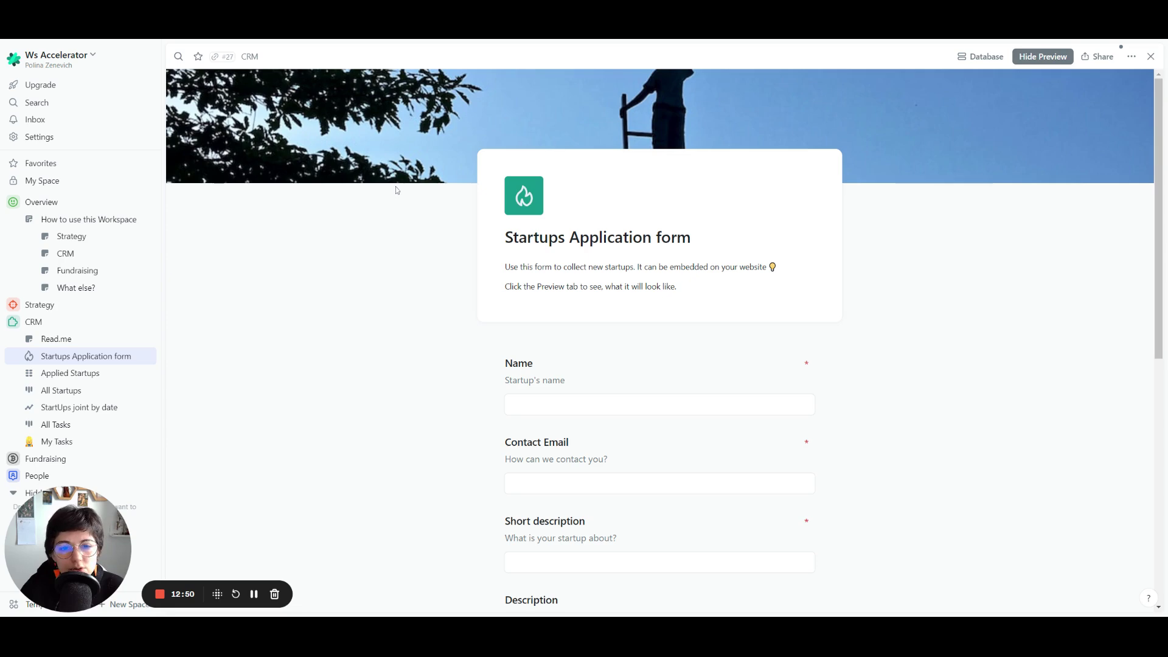
{"action": "scroll", "coordinate": [396, 191], "scroll_direction": "down", "scroll_amount": 5}
{"action": "scroll", "coordinate": [396, 191], "scroll_direction": "down", "scroll_amount": 3}
{"action": "scroll", "coordinate": [396, 190], "scroll_direction": "up", "scroll_amount": 8}
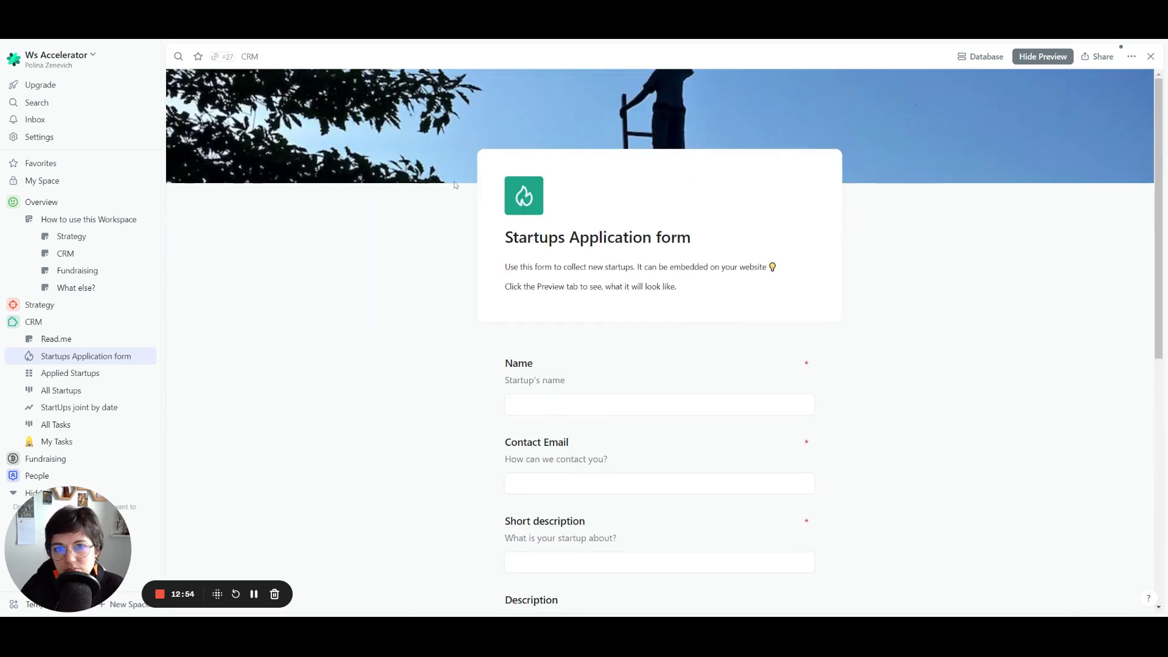
{"action": "scroll", "coordinate": [828, 191], "scroll_direction": "down", "scroll_amount": 3}
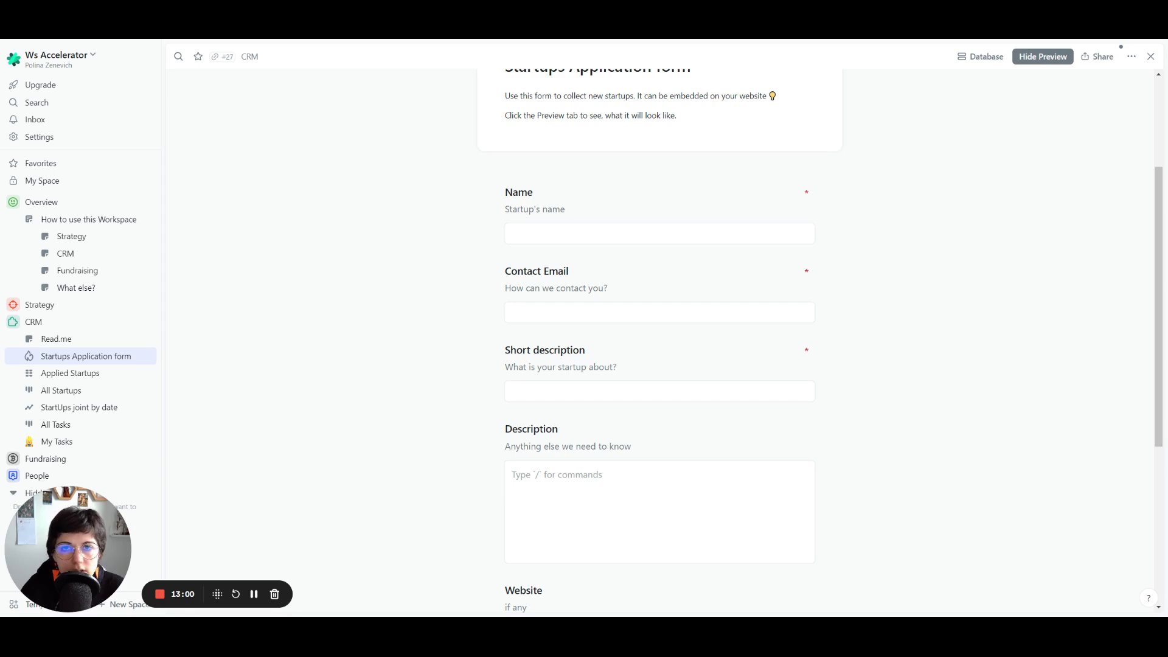
{"action": "scroll", "coordinate": [812, 195], "scroll_direction": "up", "scroll_amount": 3}
{"action": "scroll", "coordinate": [812, 195], "scroll_direction": "down", "scroll_amount": 5}
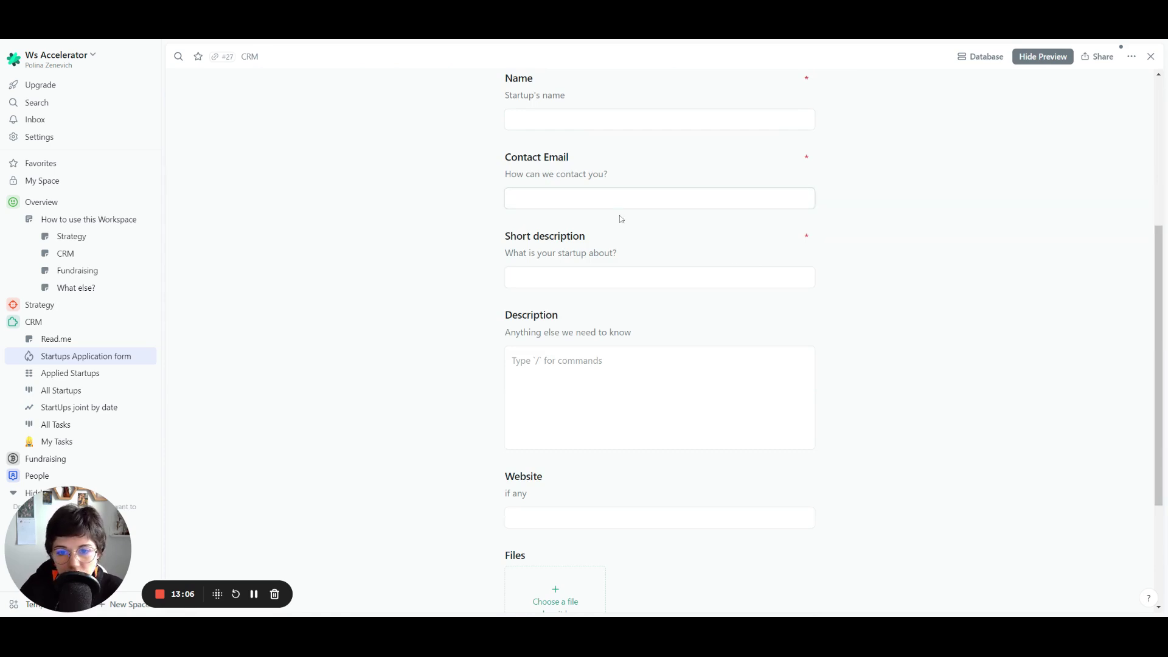
{"action": "scroll", "coordinate": [621, 219], "scroll_direction": "down", "scroll_amount": 3}
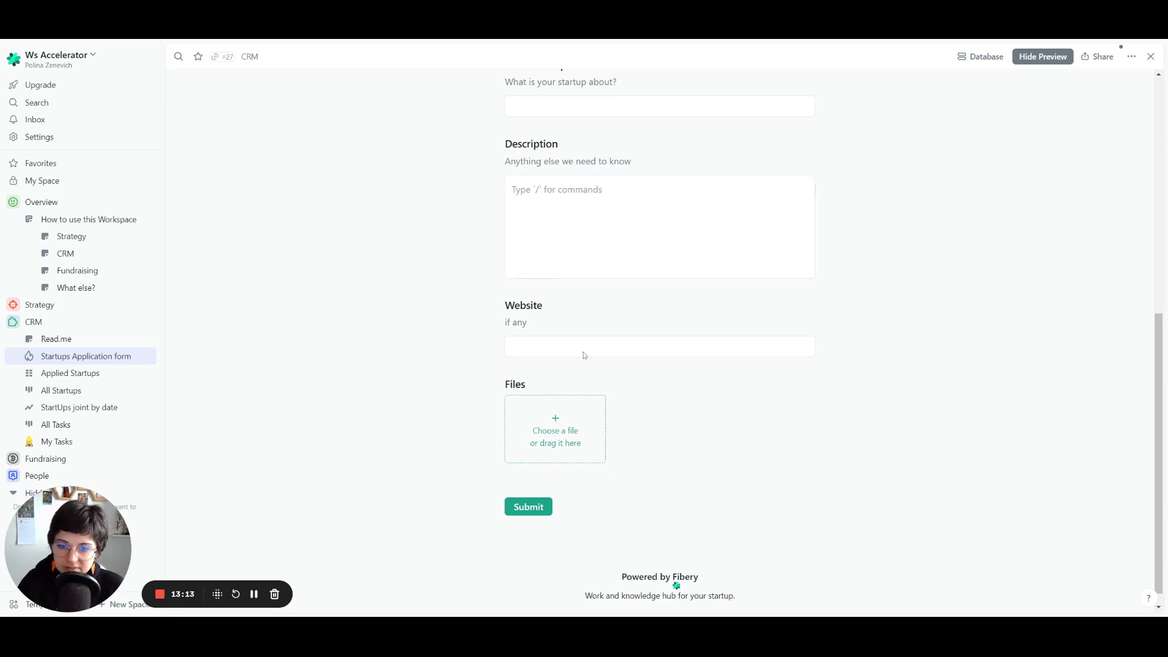
Open Applied Startups, review its filter, and narrow the Name column
{"action": "left_click", "coordinate": [61, 374]}
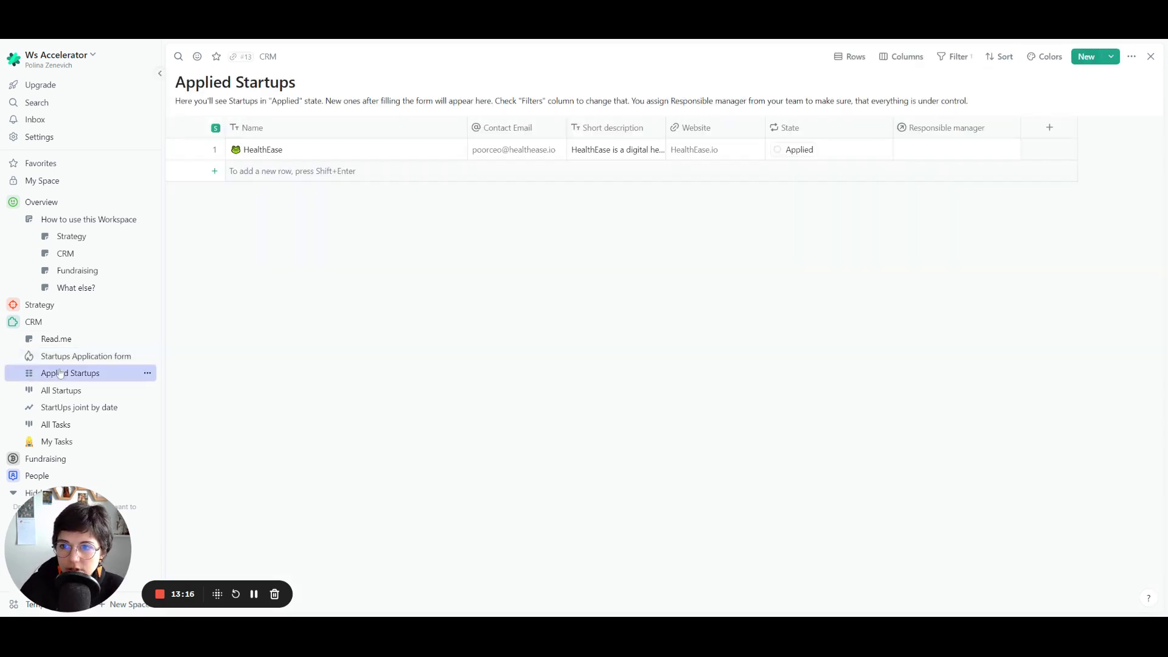
{"action": "left_click", "coordinate": [955, 61]}
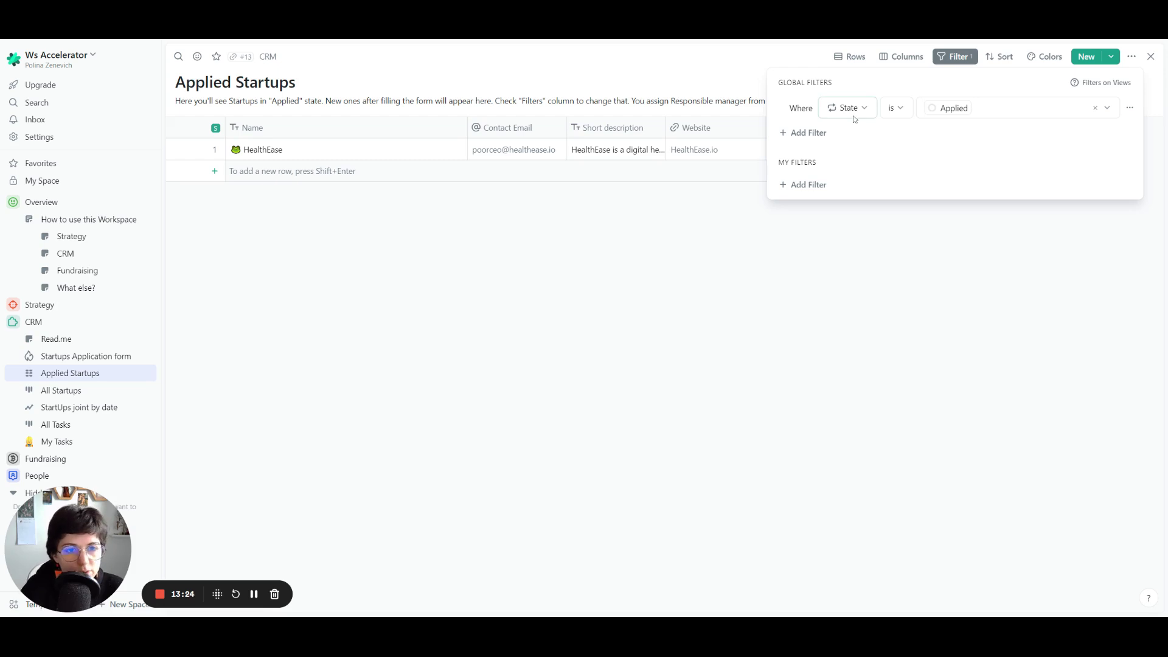
{"action": "left_click", "coordinate": [511, 250]}
{"action": "left_click_drag", "start_coordinate": [467, 128], "coordinate": [360, 157]}
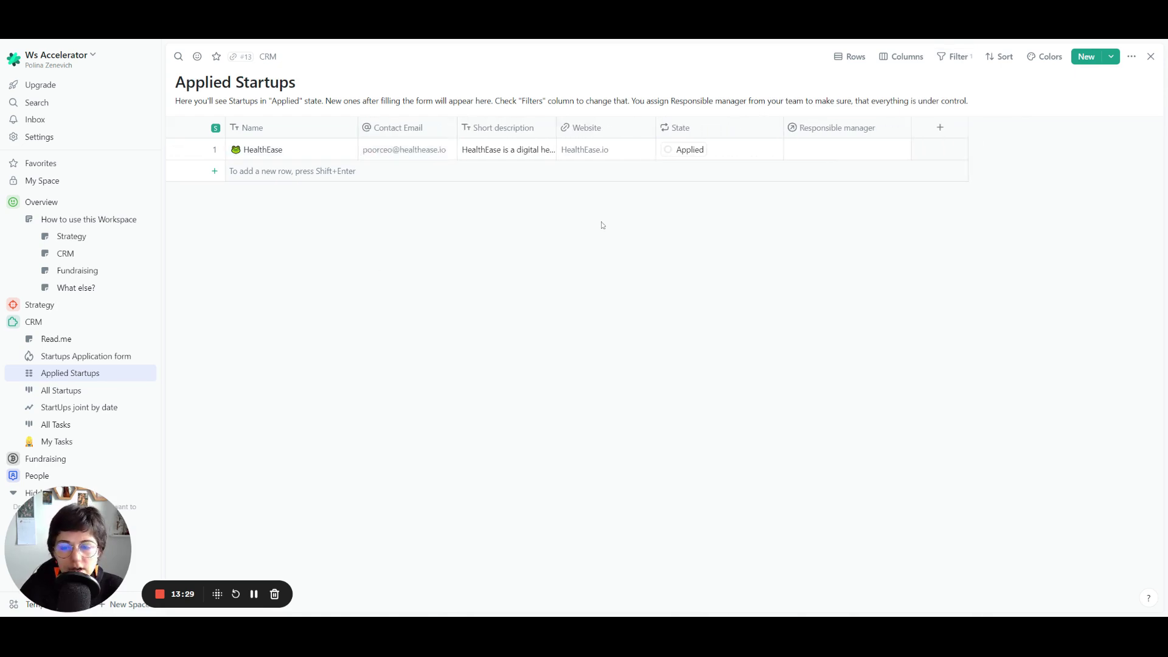
Leave HealthEase's responsible manager unassigned and open the All Startups board
{"action": "left_click", "coordinate": [883, 152]}
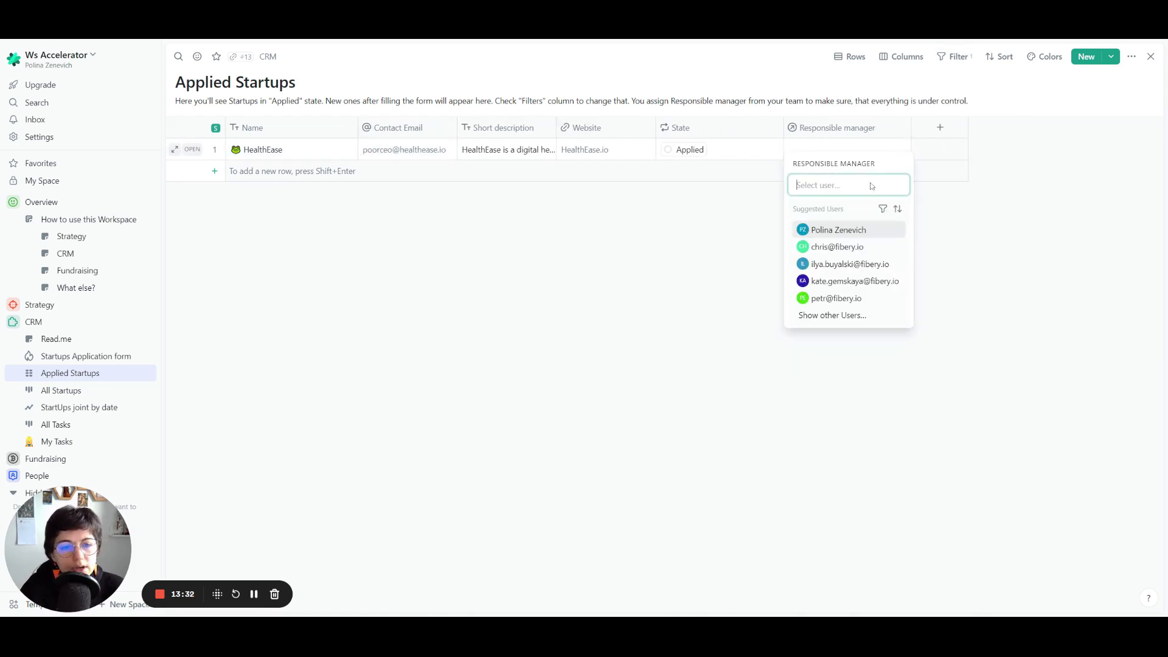
{"action": "left_click", "coordinate": [600, 276]}
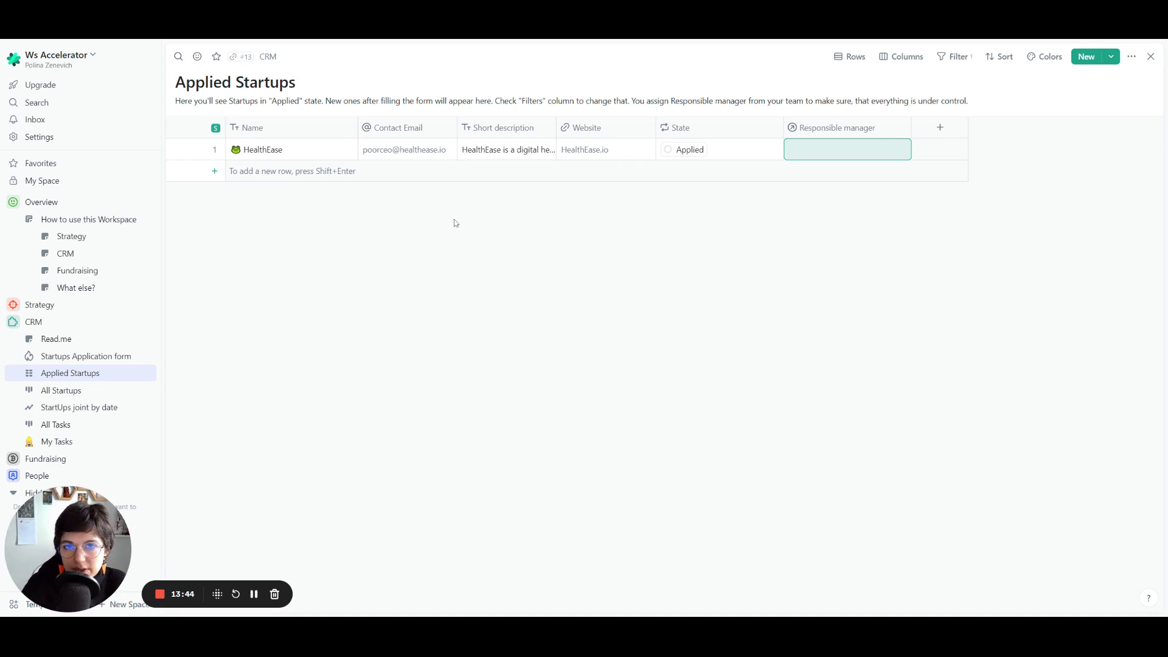
{"action": "left_click", "coordinate": [112, 396]}
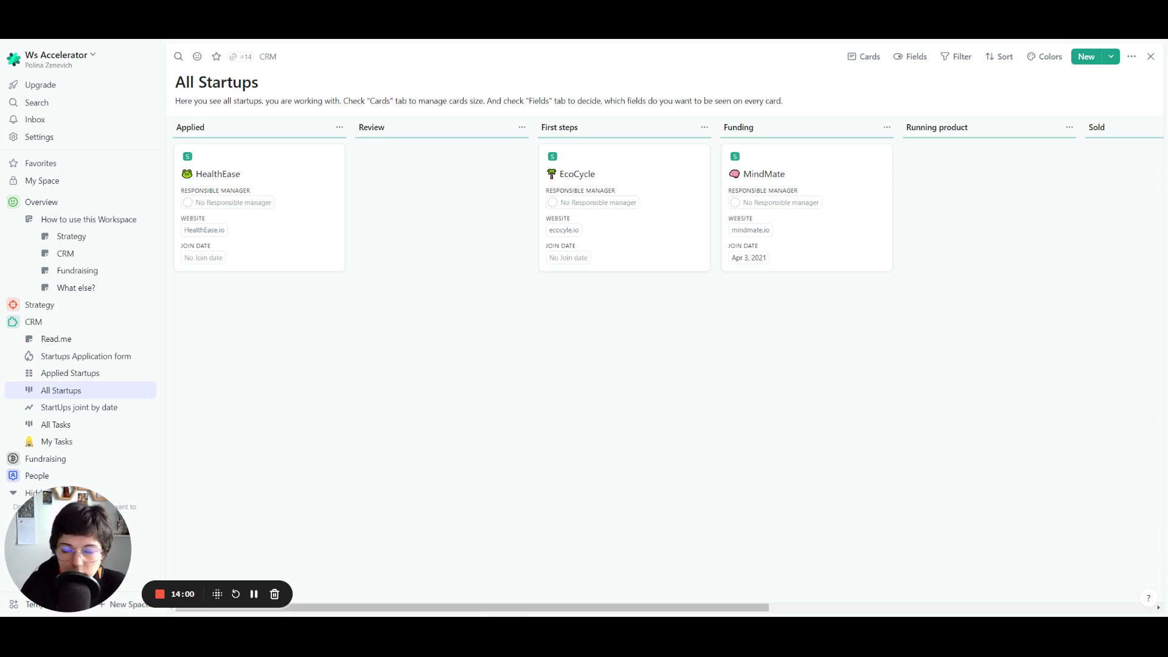
Add a new table view under CRM, then delete it without choosing a database
{"action": "left_click", "coordinate": [148, 321]}
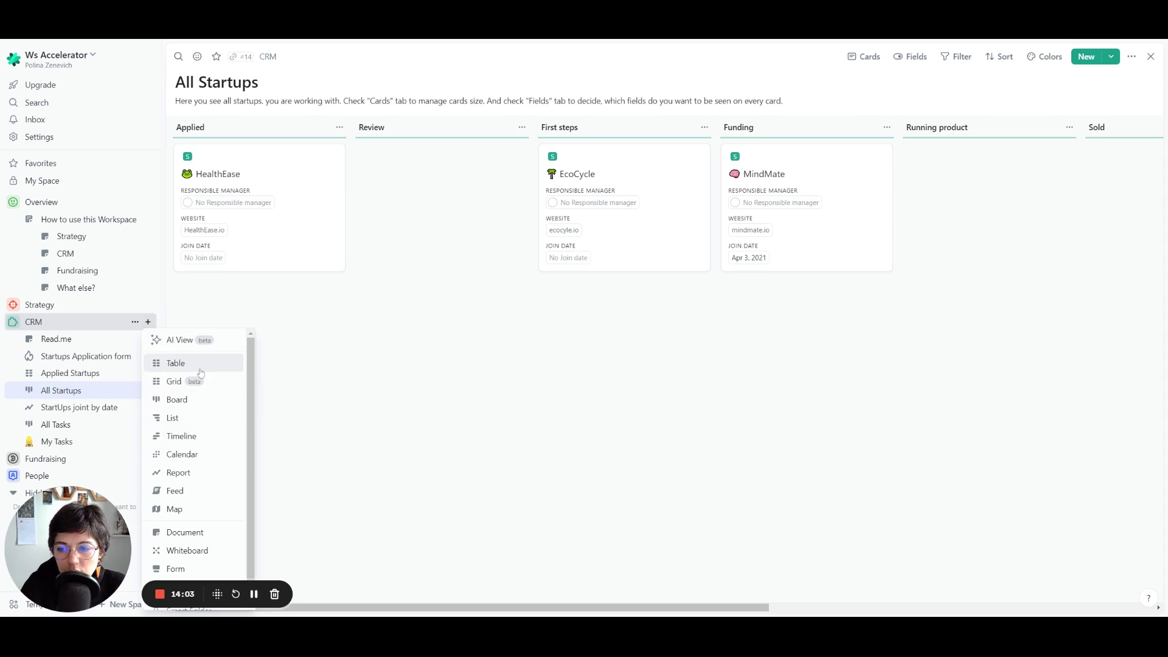
{"action": "left_click", "coordinate": [176, 364]}
{"action": "left_click", "coordinate": [945, 98]}
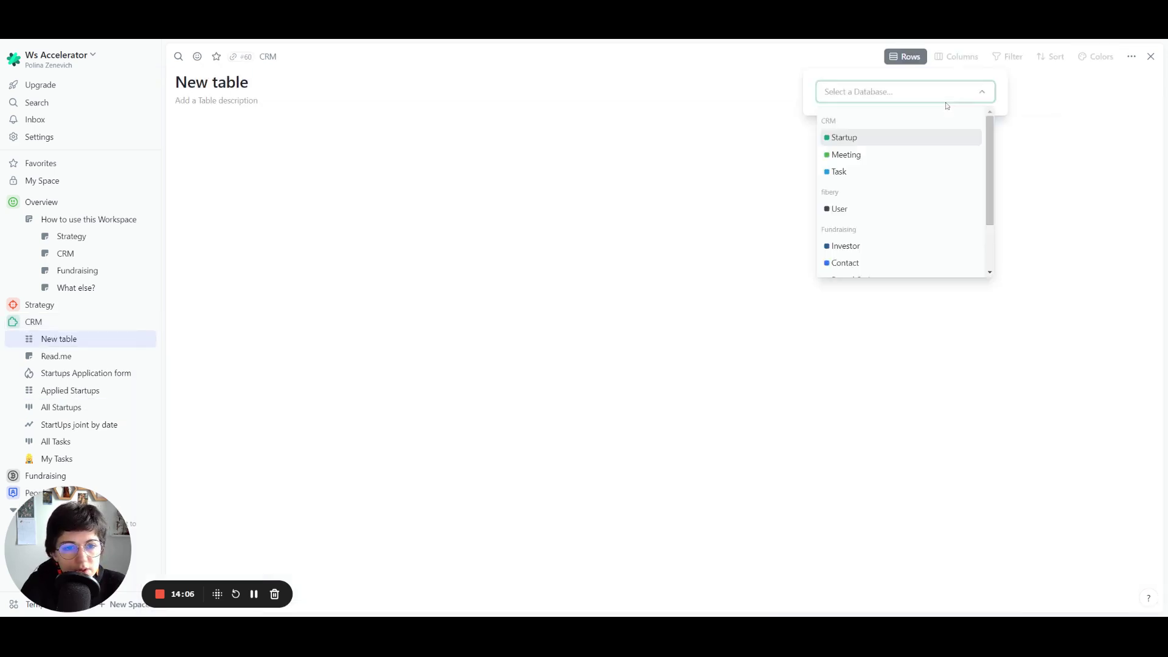
{"action": "left_click", "coordinate": [944, 97]}
{"action": "left_click", "coordinate": [138, 339]}
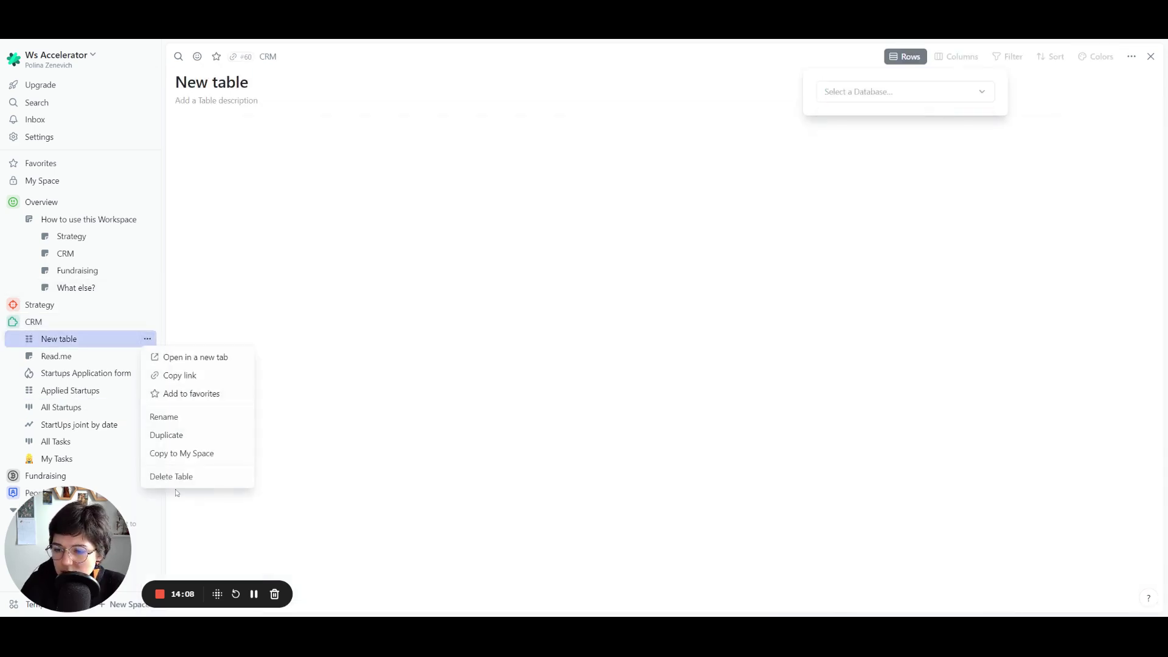
{"action": "left_click", "coordinate": [198, 474]}
Create a new grid view under CRM based on the Startup database
{"action": "left_click", "coordinate": [148, 321]}
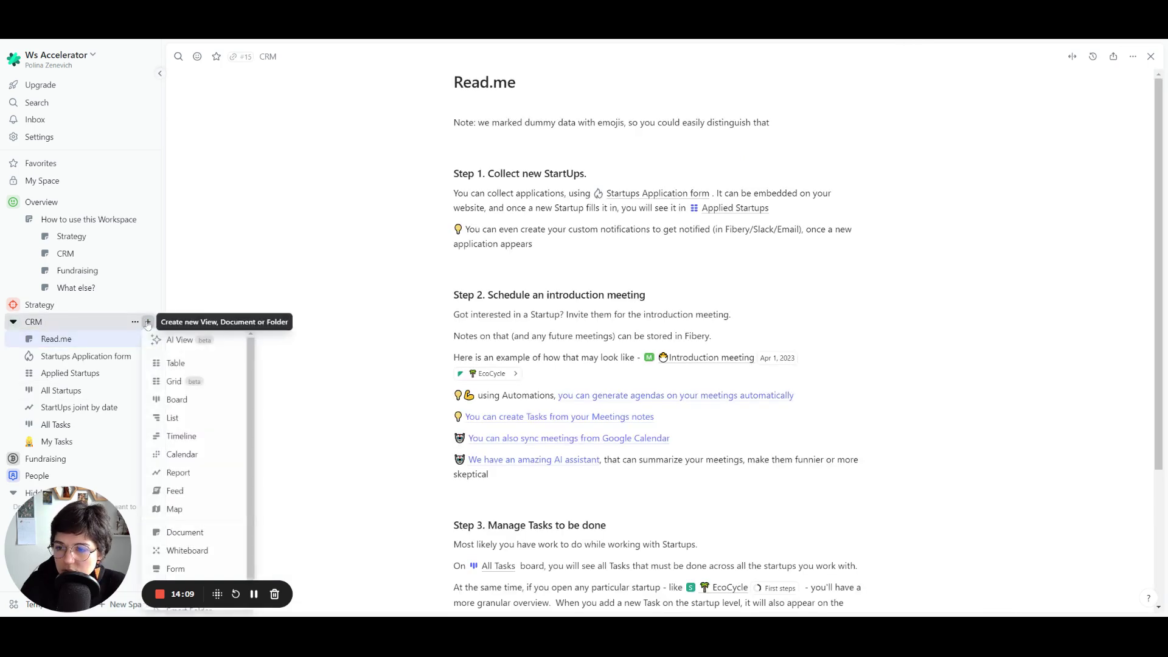
{"action": "left_click", "coordinate": [174, 382]}
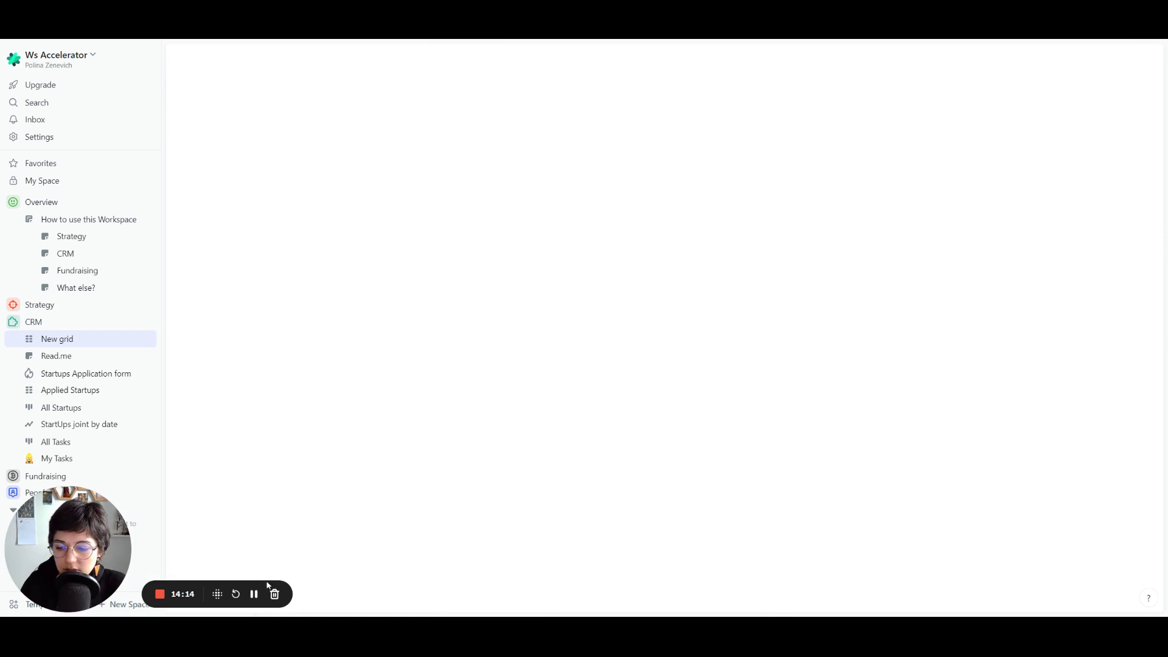
{"action": "left_click", "coordinate": [858, 92]}
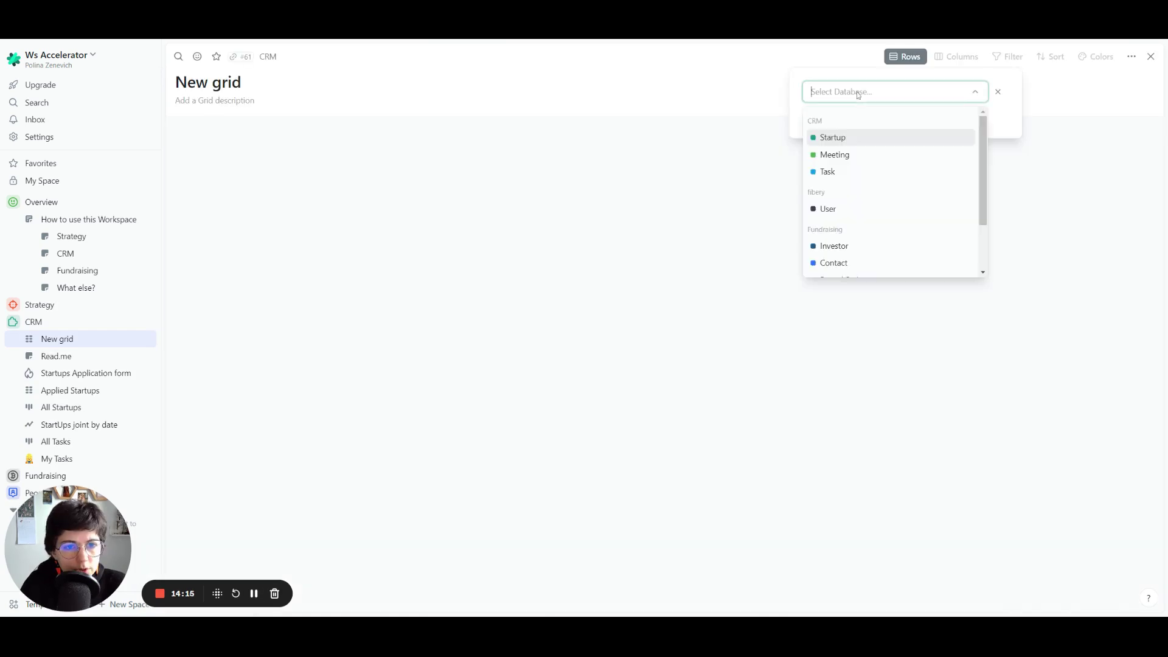
{"action": "left_click", "coordinate": [855, 136]}
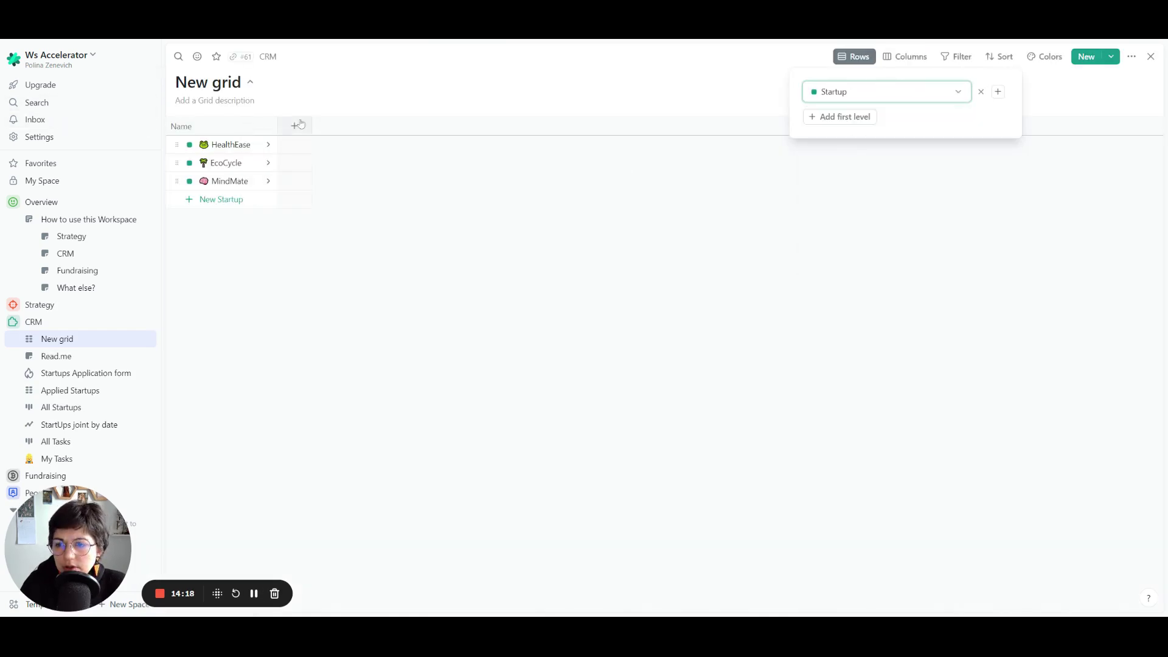
Add Contact Email, Description, Round Series and Responsible manager columns, then delete the grid
{"action": "left_click", "coordinate": [295, 126]}
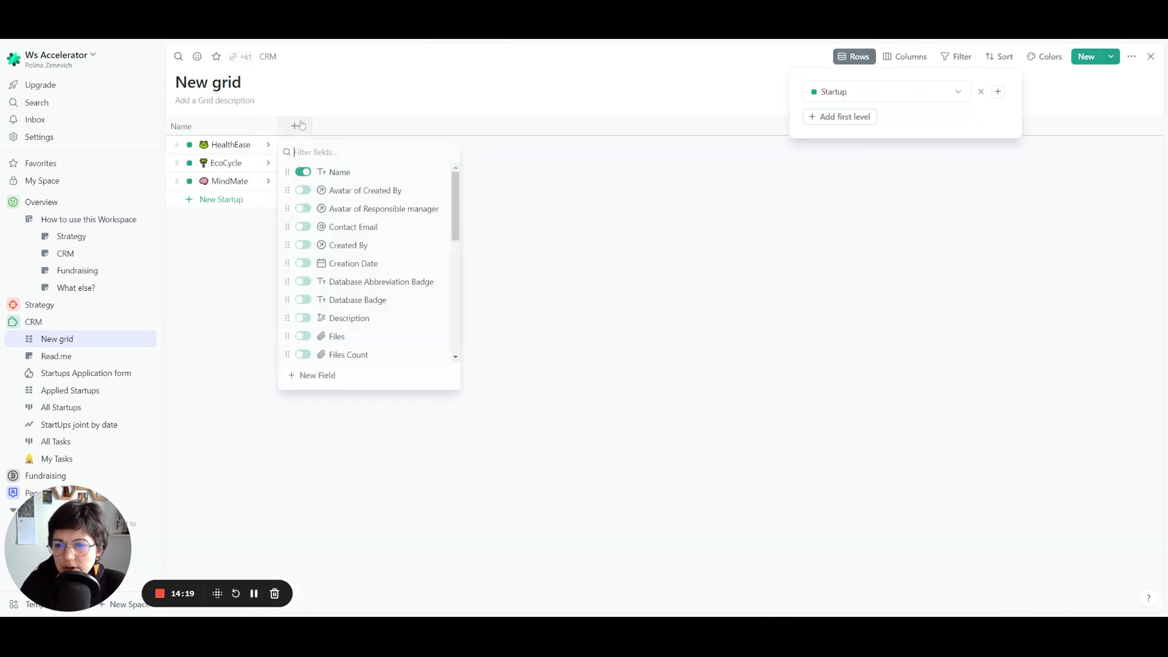
{"action": "left_click", "coordinate": [353, 227]}
{"action": "left_click", "coordinate": [338, 319]}
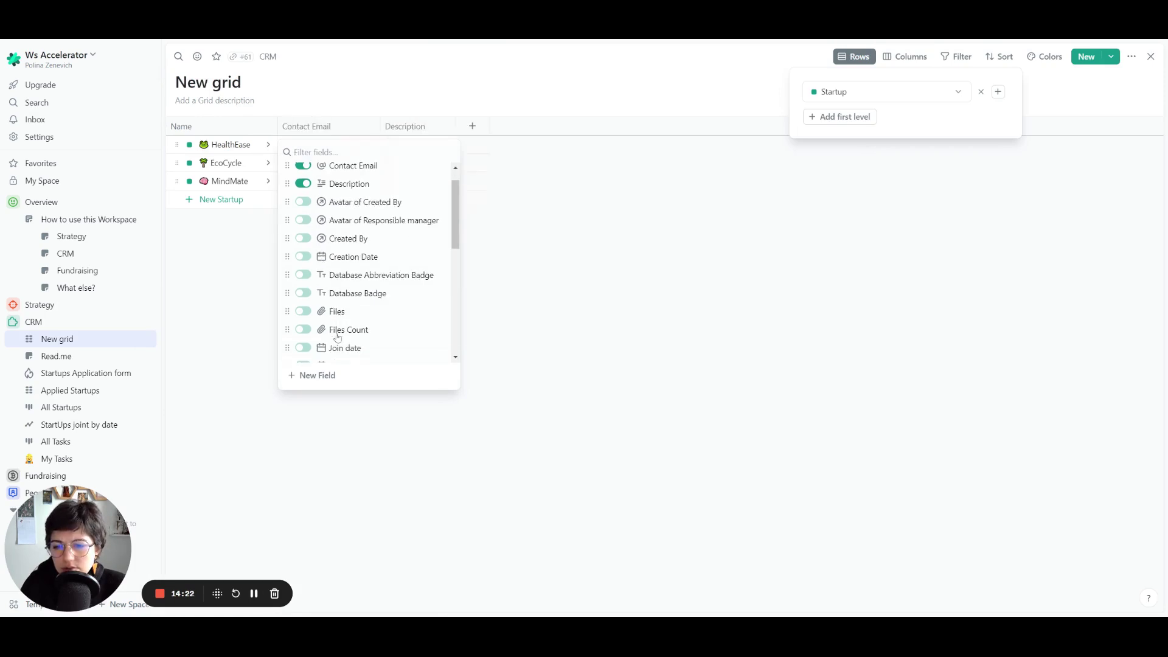
{"action": "scroll", "coordinate": [336, 310], "scroll_direction": "down", "scroll_amount": 4}
{"action": "left_click", "coordinate": [335, 292]}
{"action": "left_click", "coordinate": [326, 294]}
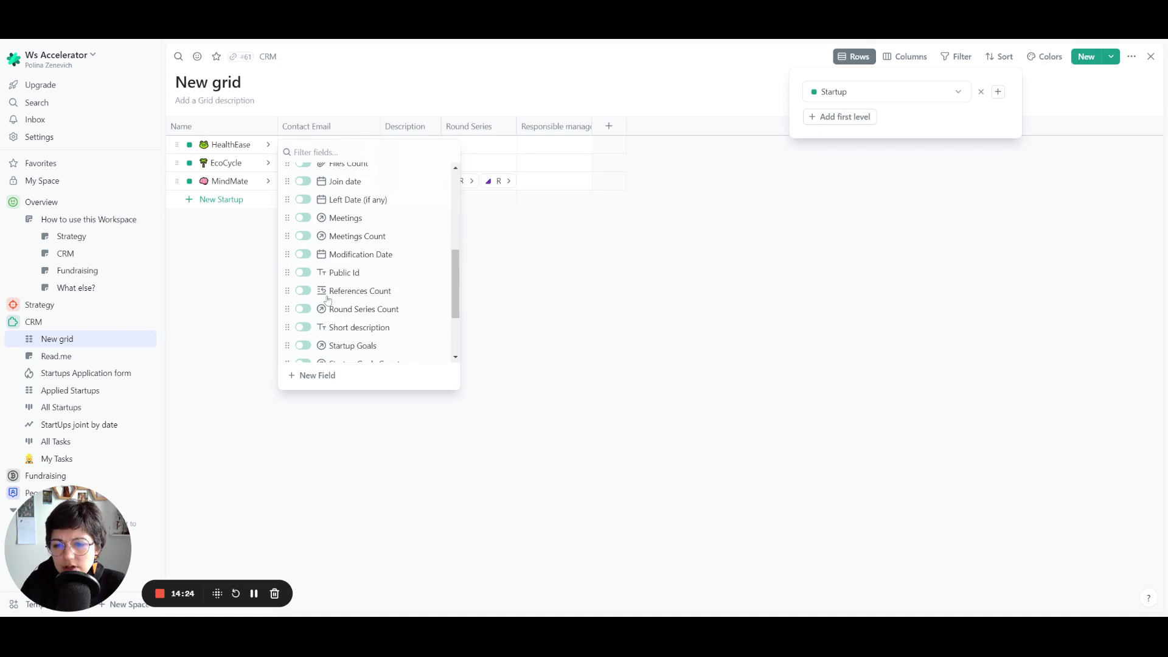
{"action": "left_click", "coordinate": [613, 300]}
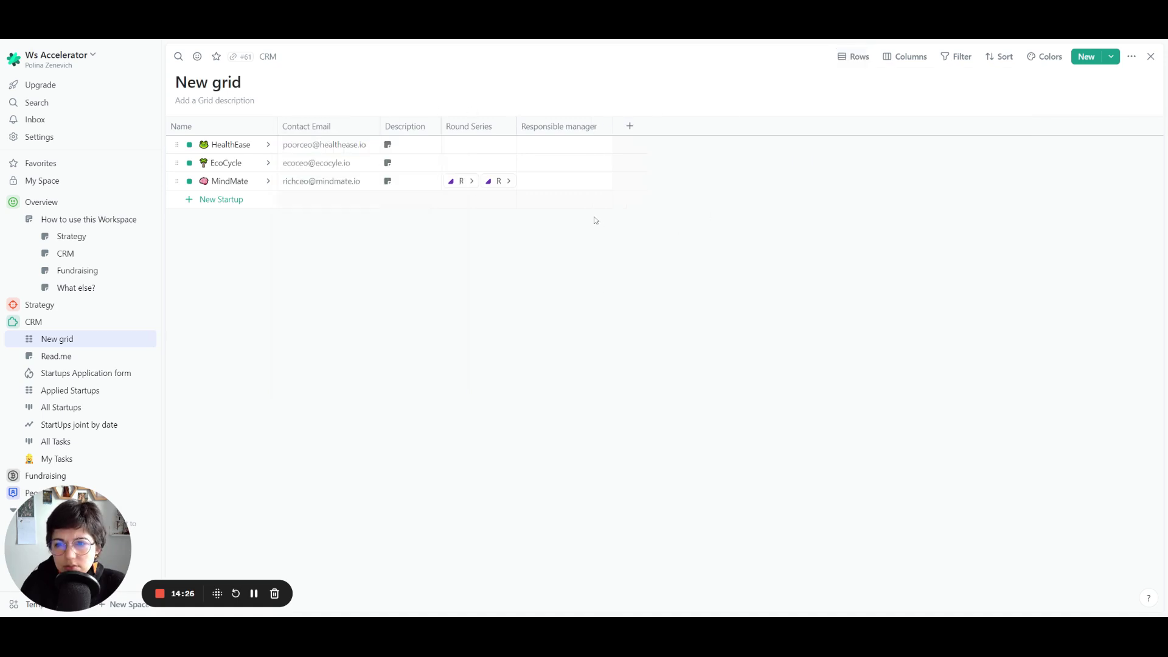
{"action": "left_click", "coordinate": [147, 339]}
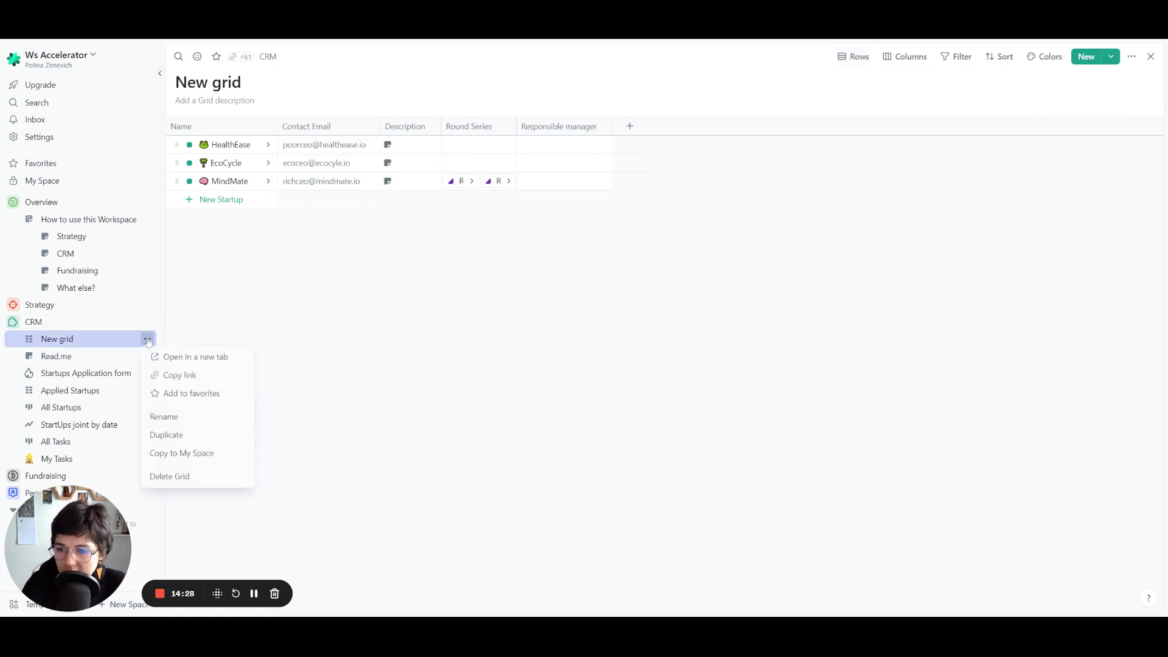
{"action": "left_click", "coordinate": [174, 477]}
Confirm the grid deletion, inspect the report's April 2021 bar, then open All Startups
{"action": "left_click", "coordinate": [182, 476]}
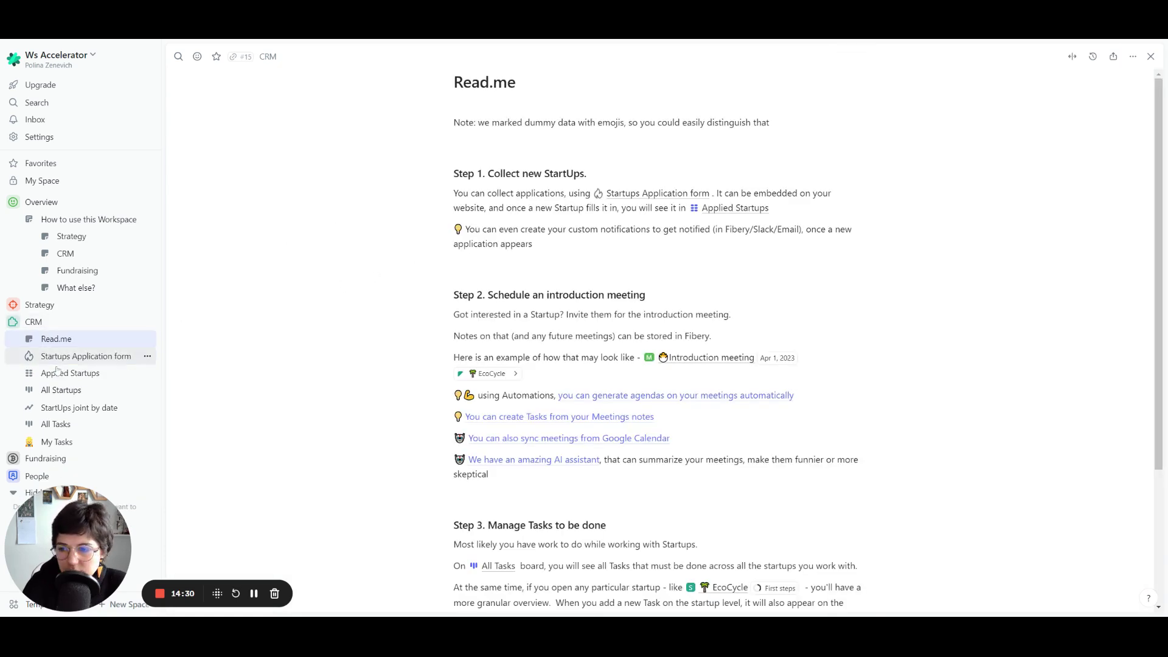
{"action": "left_click", "coordinate": [56, 408]}
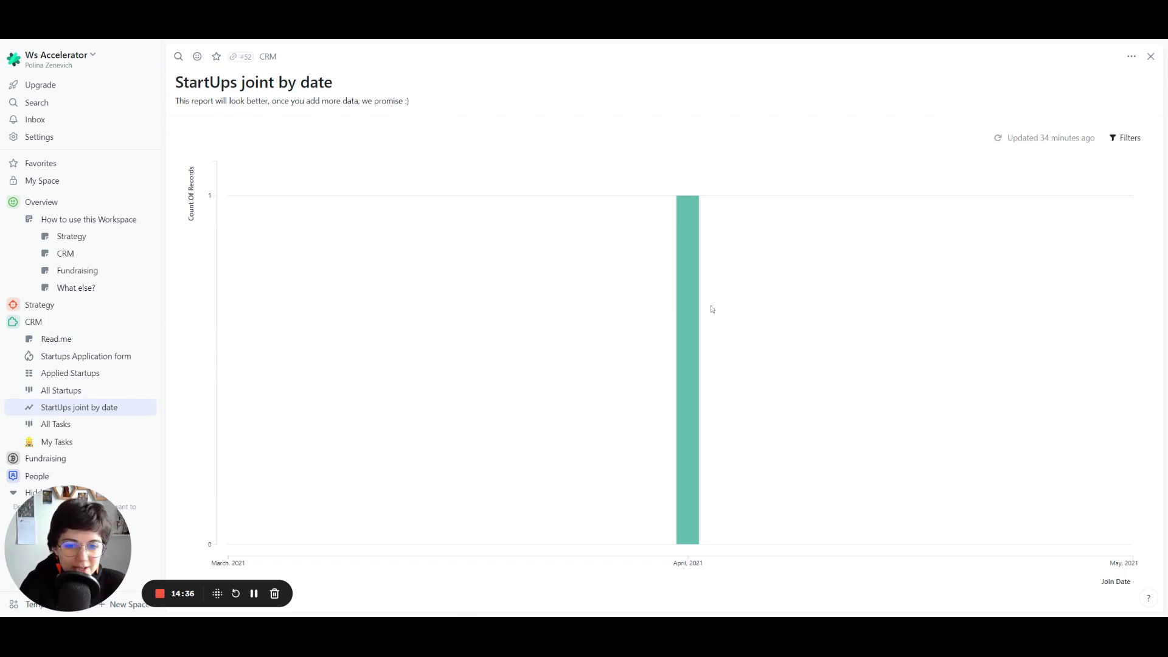
{"action": "mouse_move", "coordinate": [686, 294]}
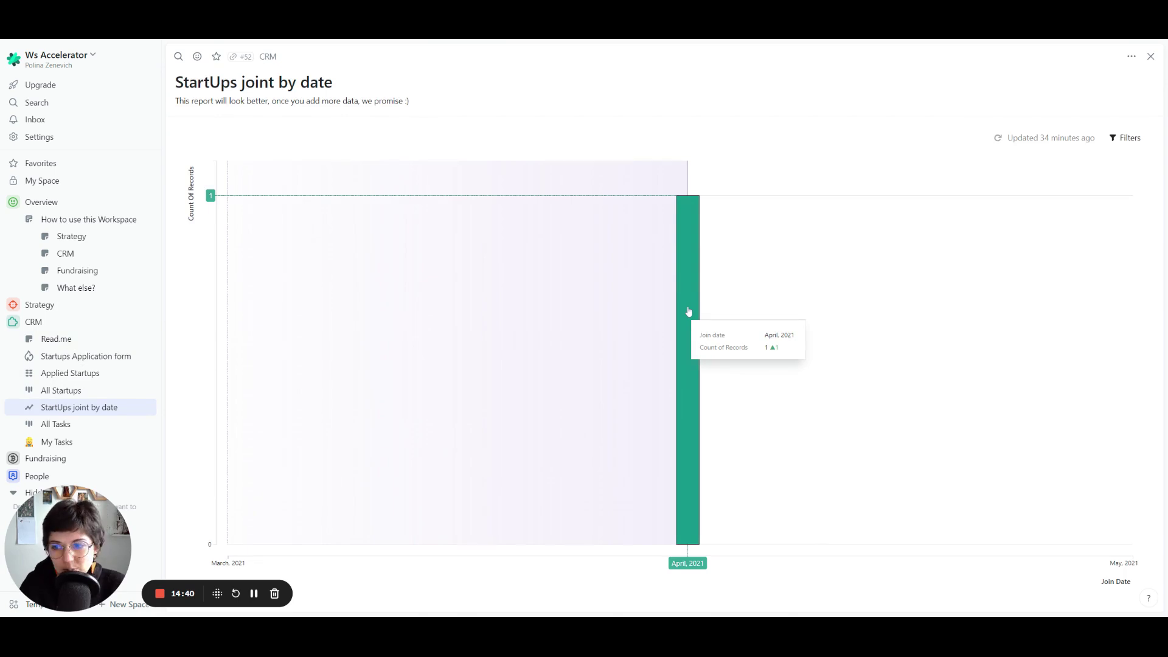
{"action": "left_click", "coordinate": [84, 385]}
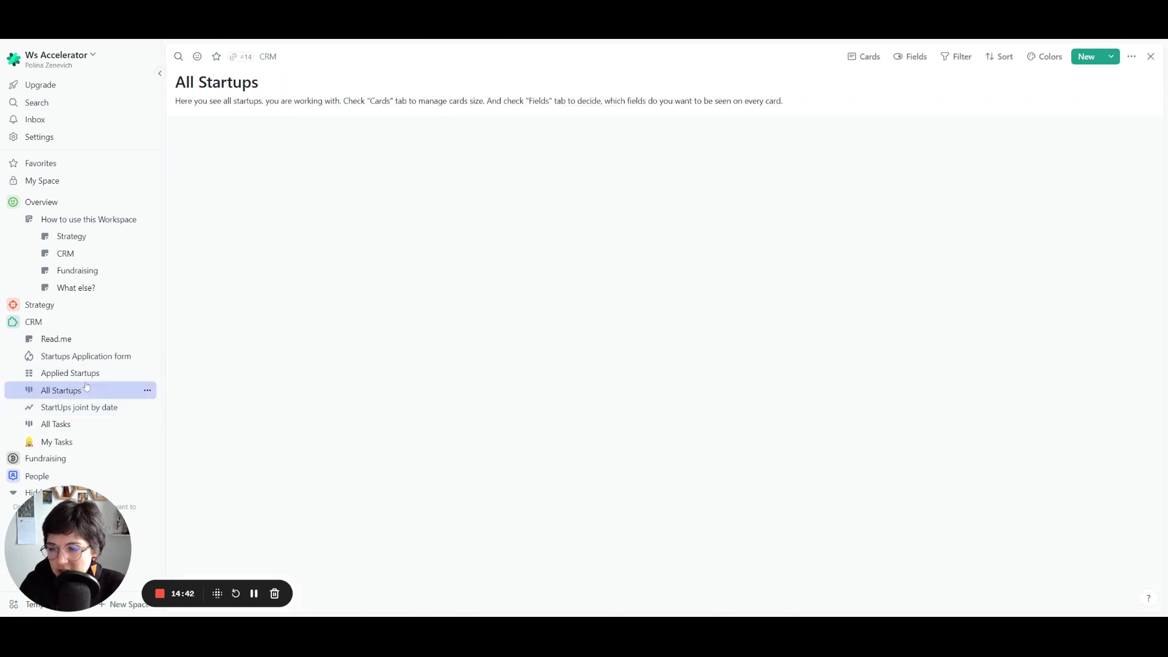
Add the Join date column to Applied Startups and set HealthEase's to Nov 15, 2023
{"action": "left_click", "coordinate": [78, 373]}
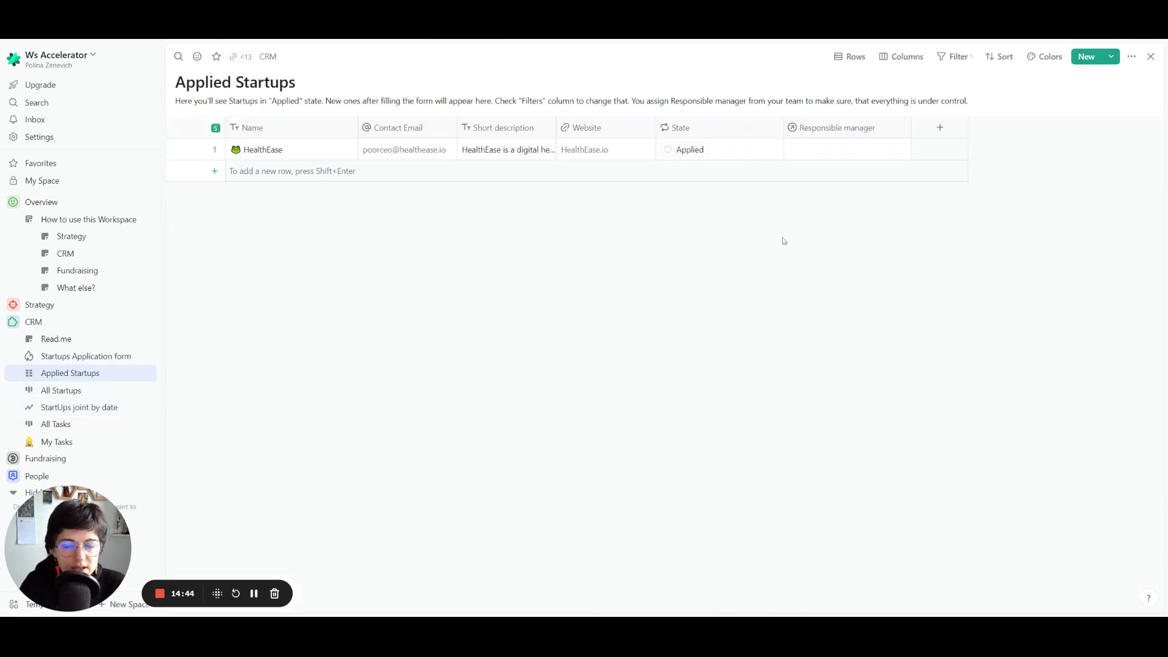
{"action": "left_click", "coordinate": [942, 129]}
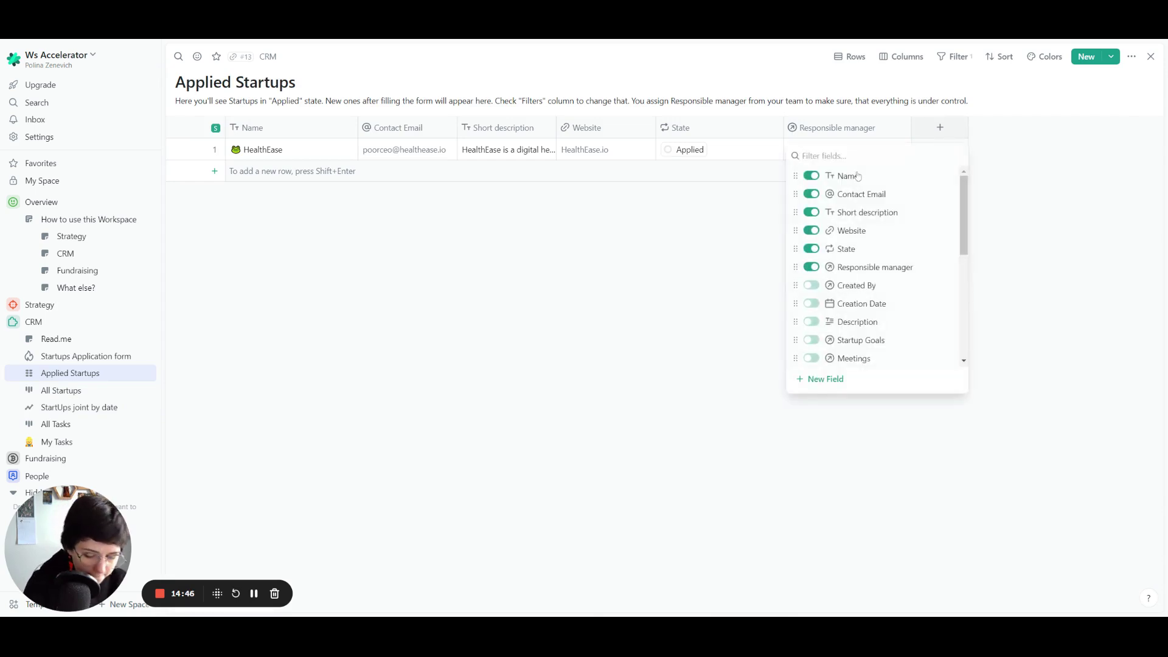
{"action": "type", "text": "join"}
{"action": "left_click", "coordinate": [858, 176]}
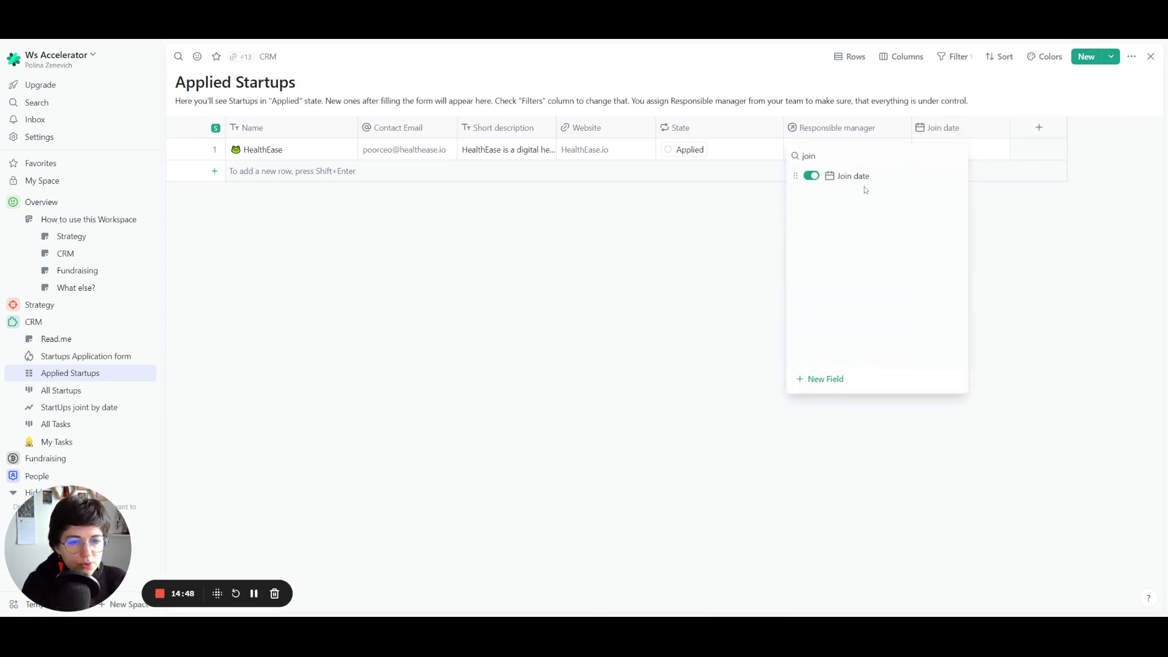
{"action": "left_click", "coordinate": [969, 143]}
{"action": "left_click", "coordinate": [969, 142]}
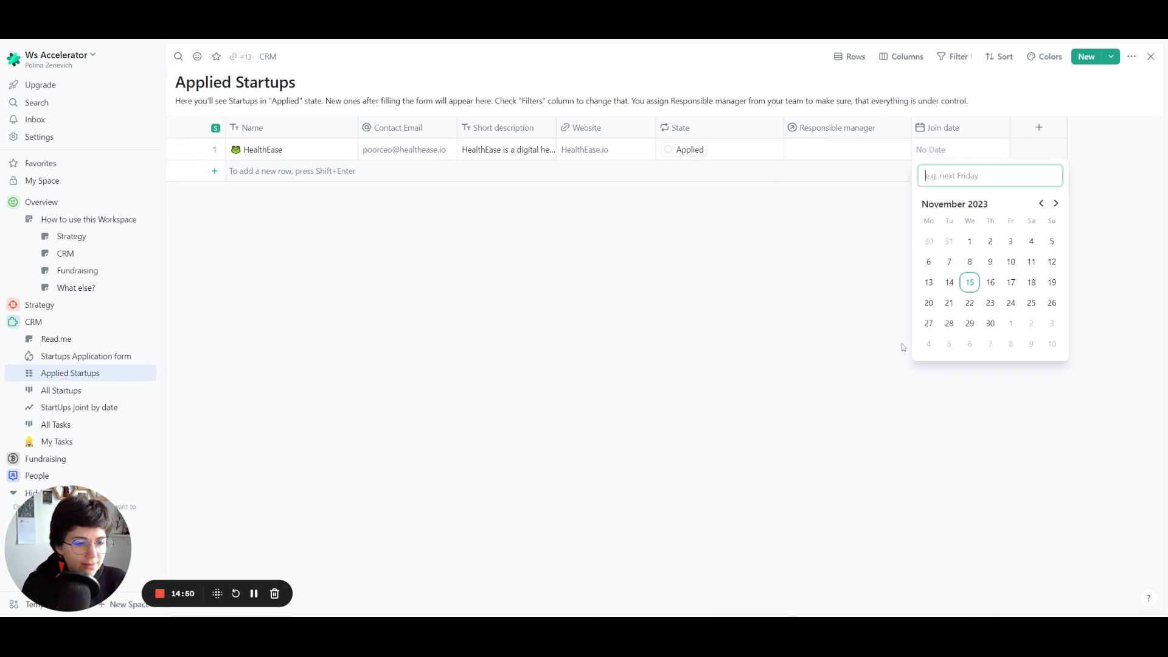
{"action": "left_click", "coordinate": [971, 283]}
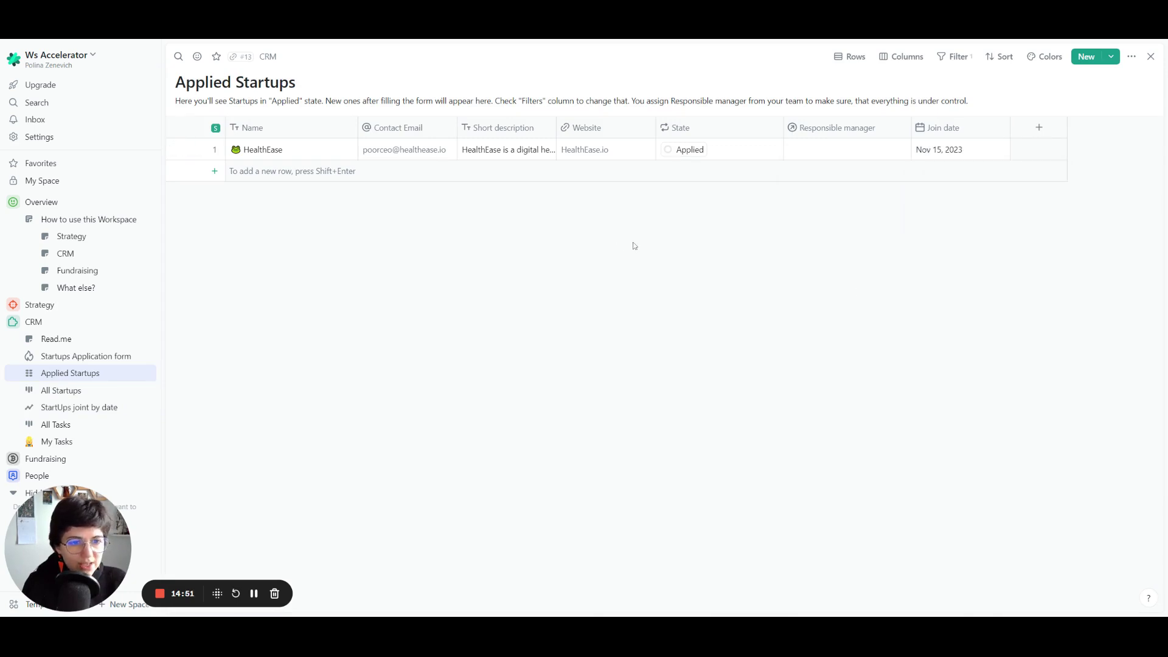
Refresh the StartUps joint by date report, then open the All Tasks board
{"action": "left_click", "coordinate": [97, 407]}
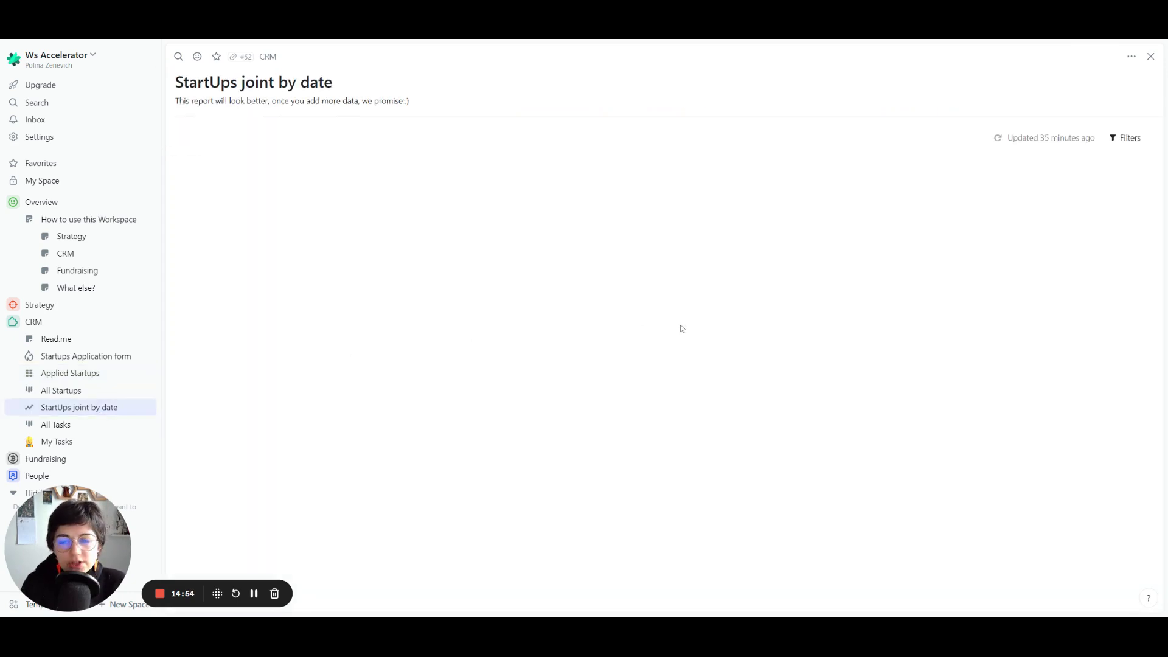
{"action": "left_click", "coordinate": [1027, 139]}
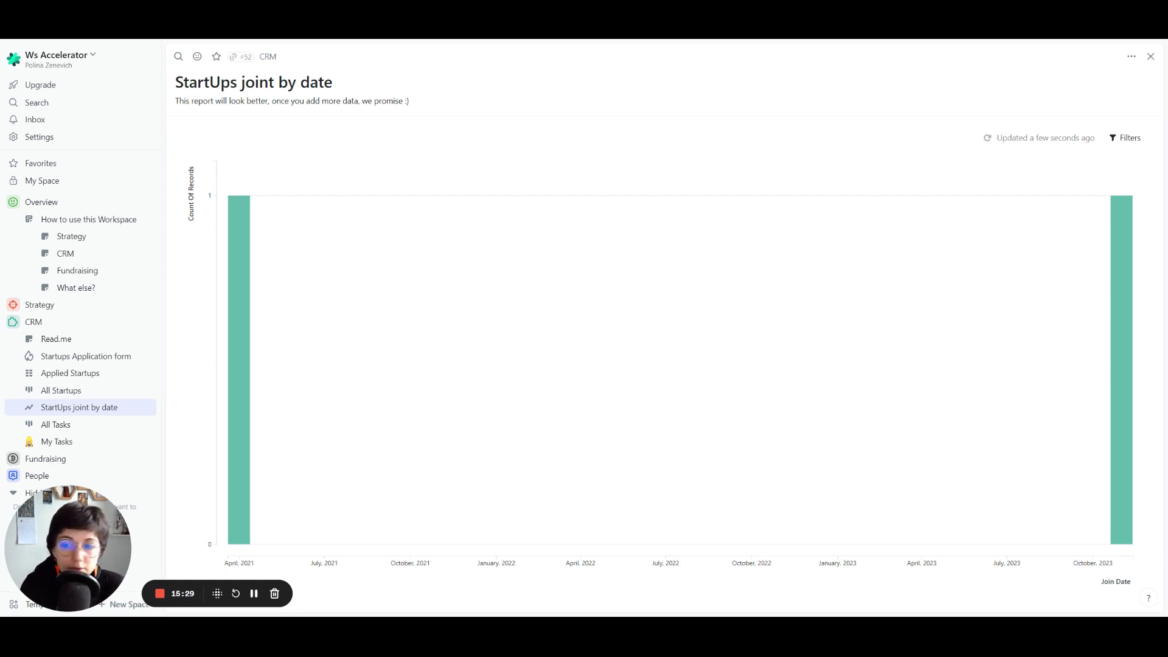
{"action": "left_click", "coordinate": [50, 429]}
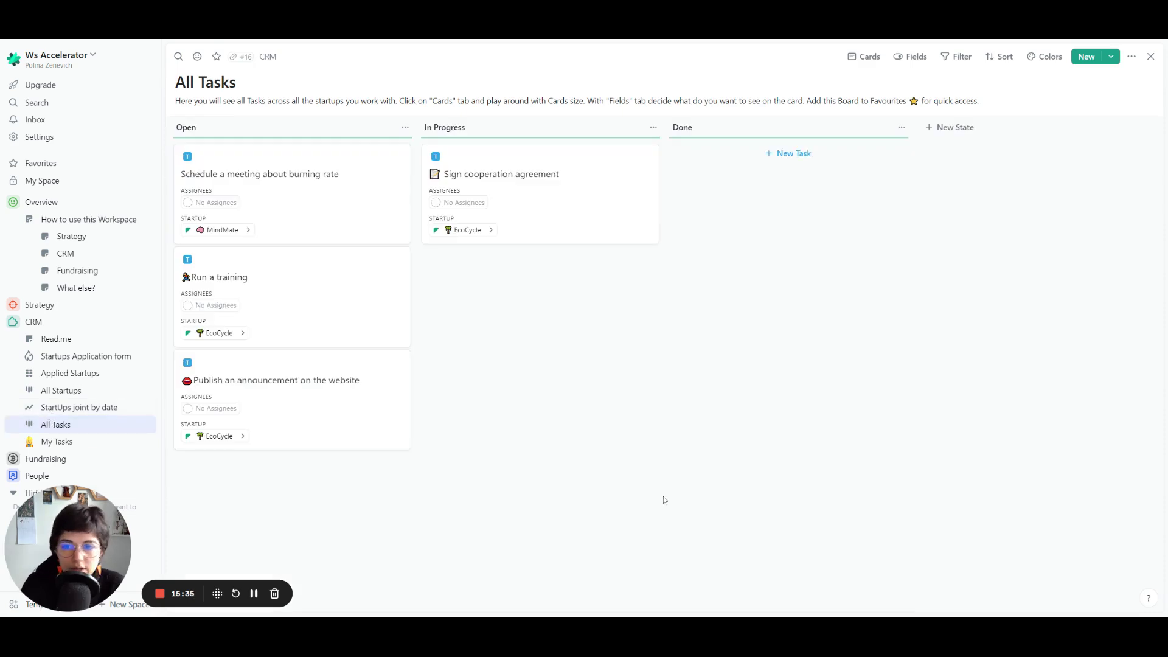
Open My Tasks and review its 'Assignees contains Me' filter
{"action": "mouse_move", "coordinate": [451, 238]}
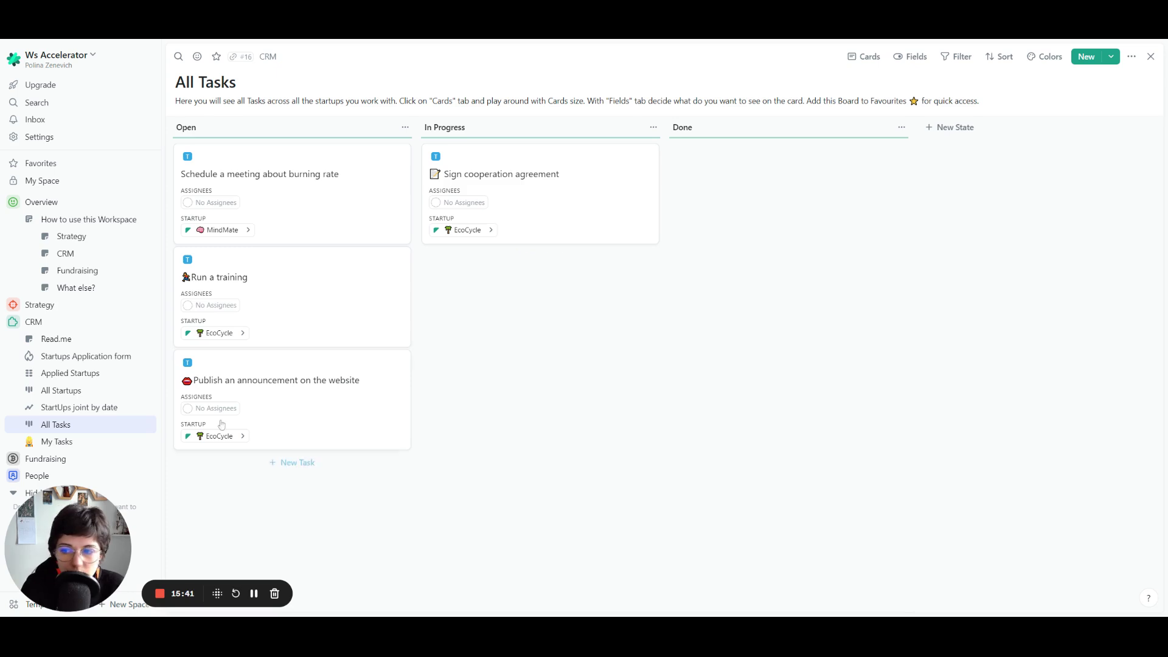
{"action": "left_click", "coordinate": [86, 442]}
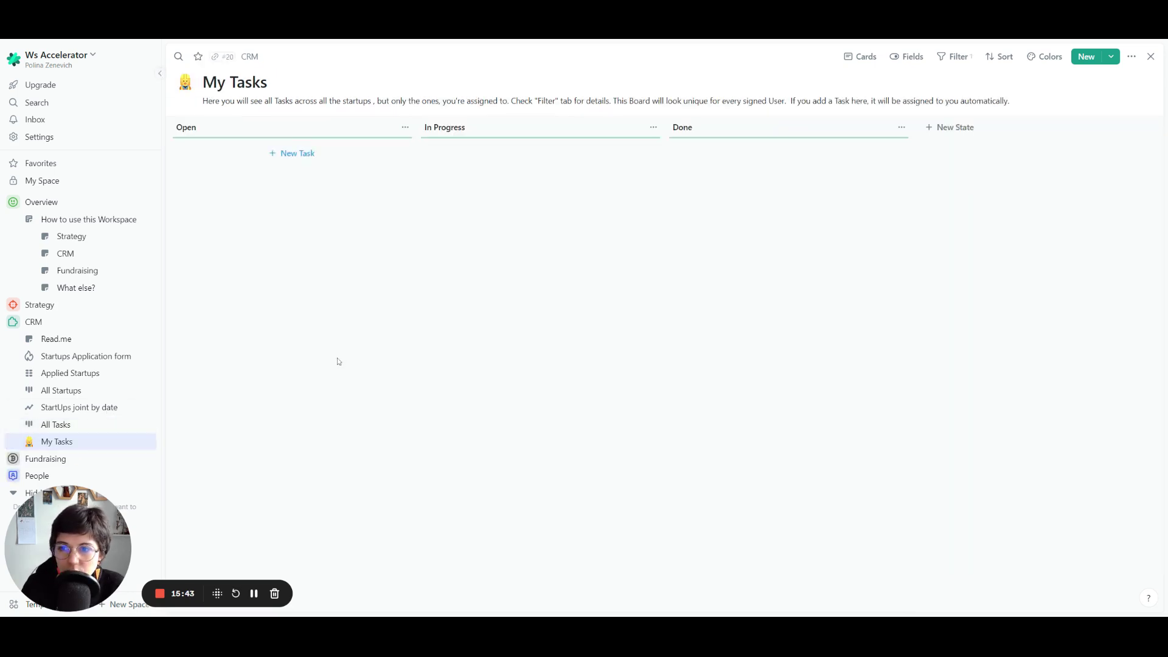
{"action": "left_click", "coordinate": [960, 58]}
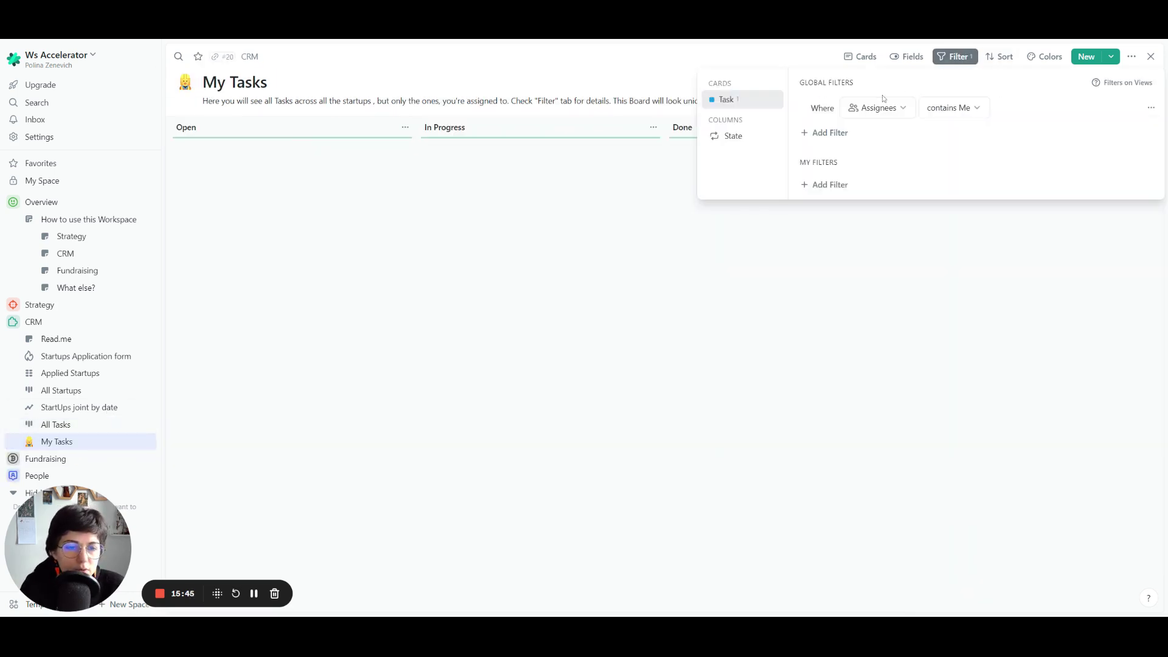
{"action": "left_click", "coordinate": [619, 263]}
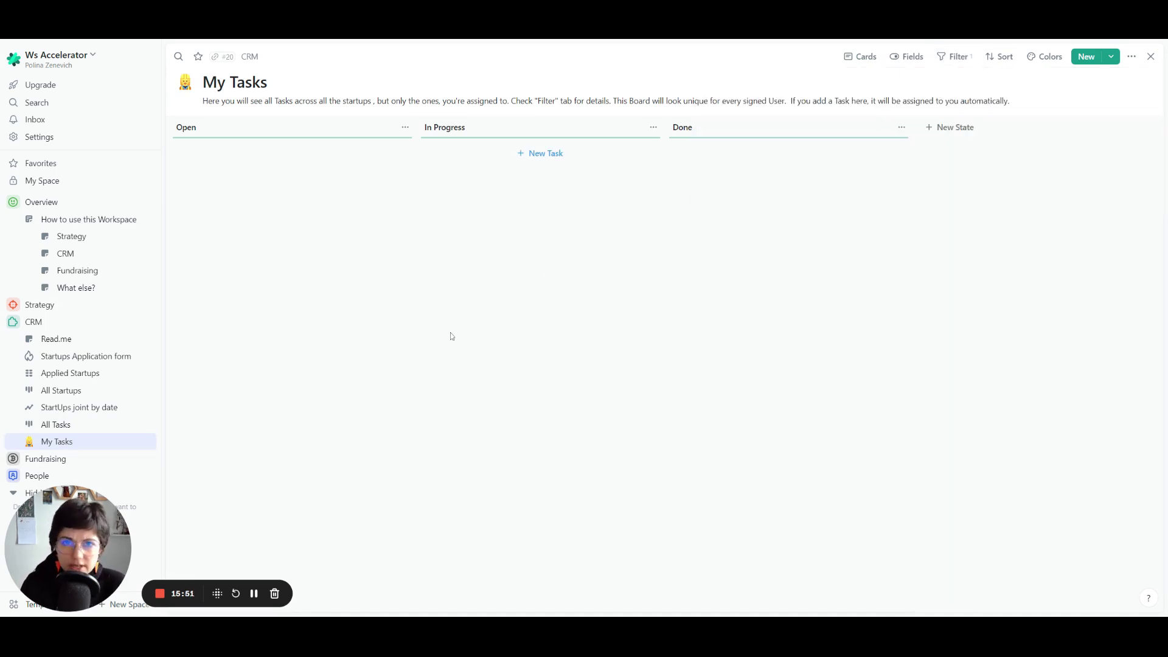
Collapse CRM, read the Fundraising guide, then open the Investor database
{"action": "left_click", "coordinate": [14, 323]}
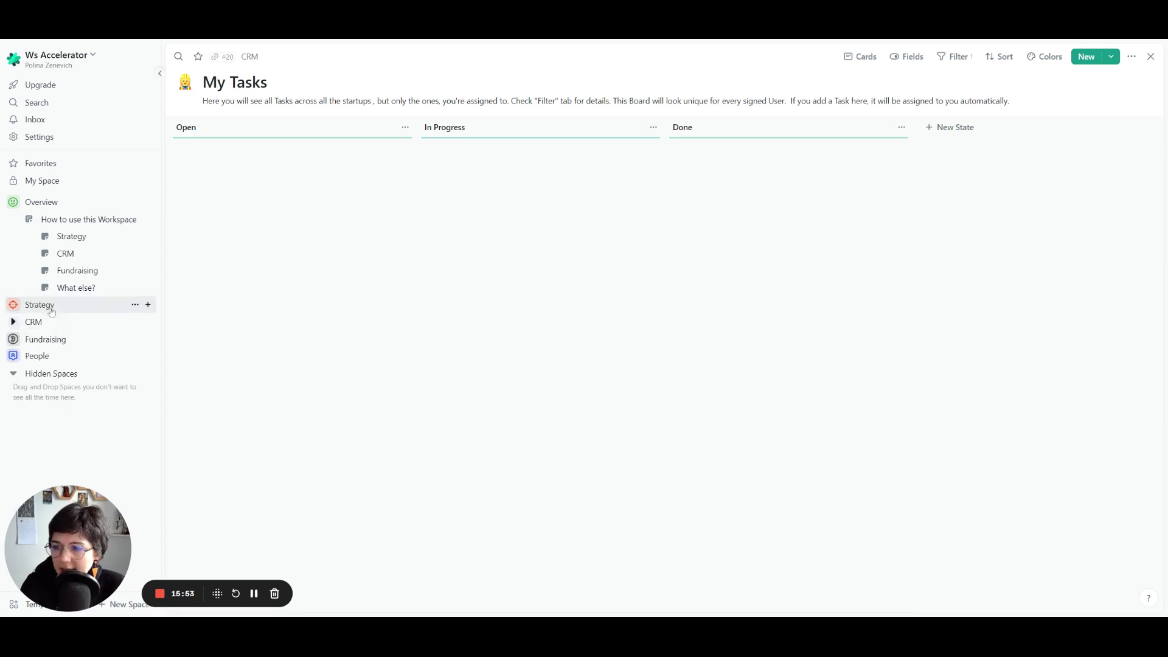
{"action": "left_click", "coordinate": [74, 270]}
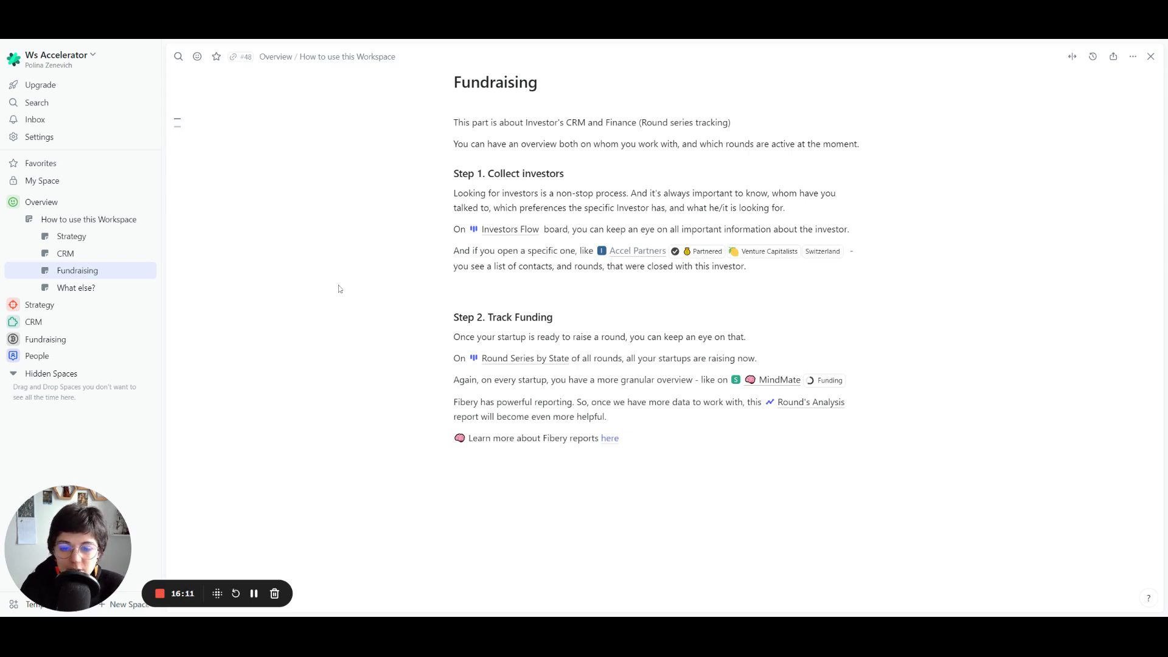
{"action": "left_click", "coordinate": [41, 339]}
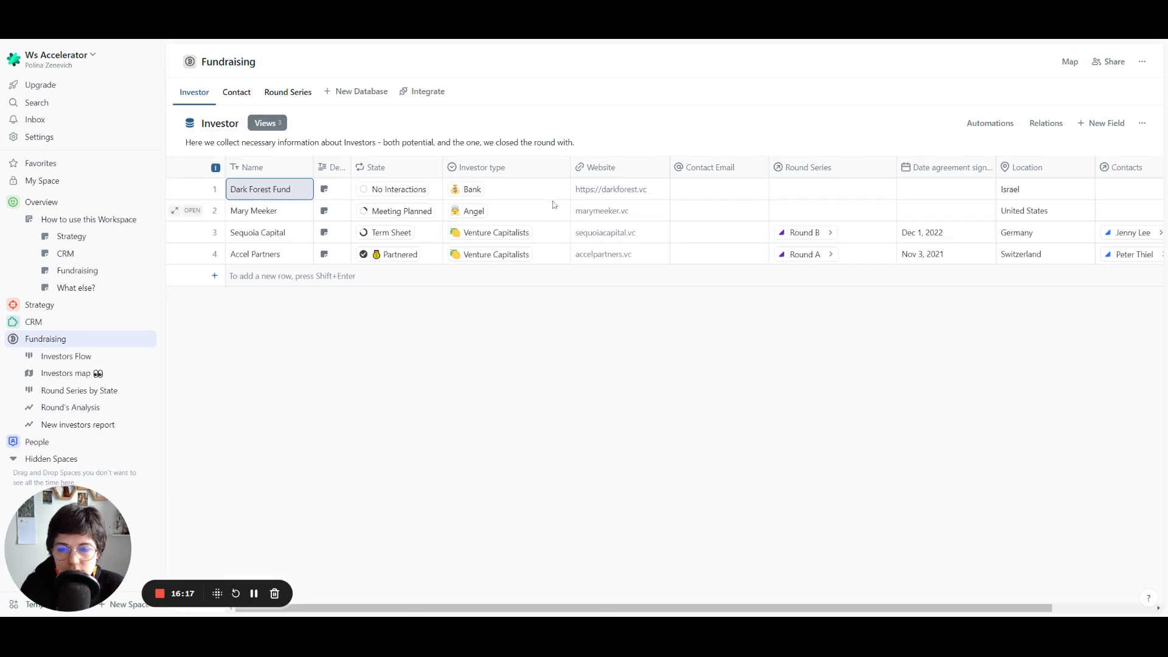
{"action": "left_click", "coordinate": [505, 189]}
{"action": "key", "text": "Escape"}
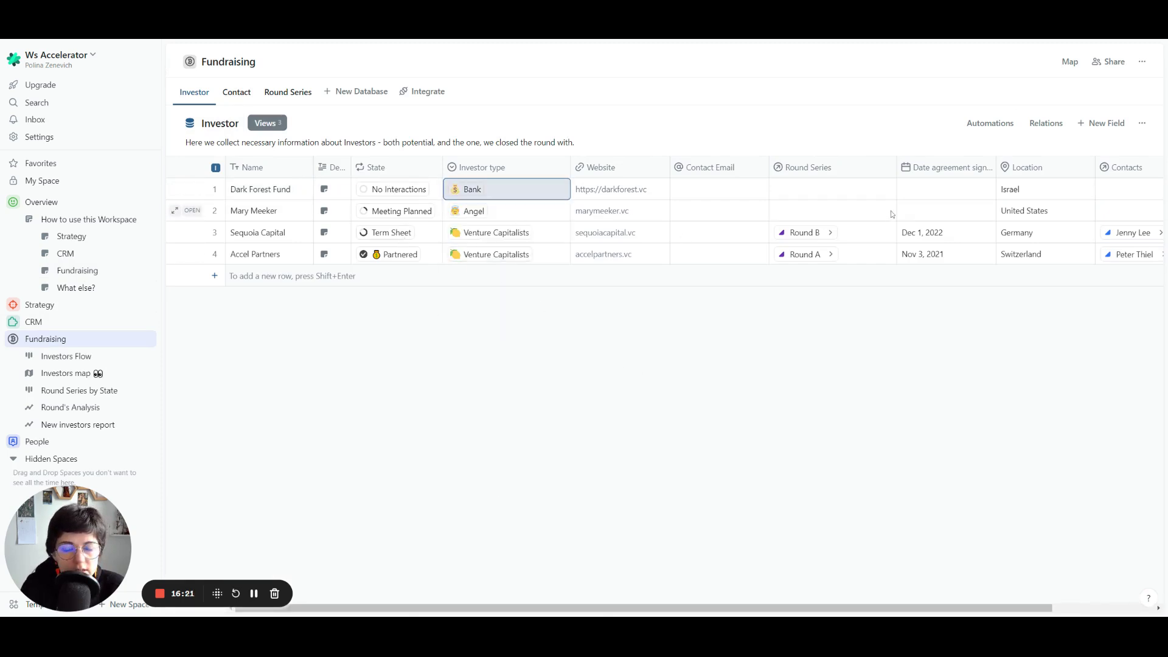
{"action": "left_click", "coordinate": [708, 196]}
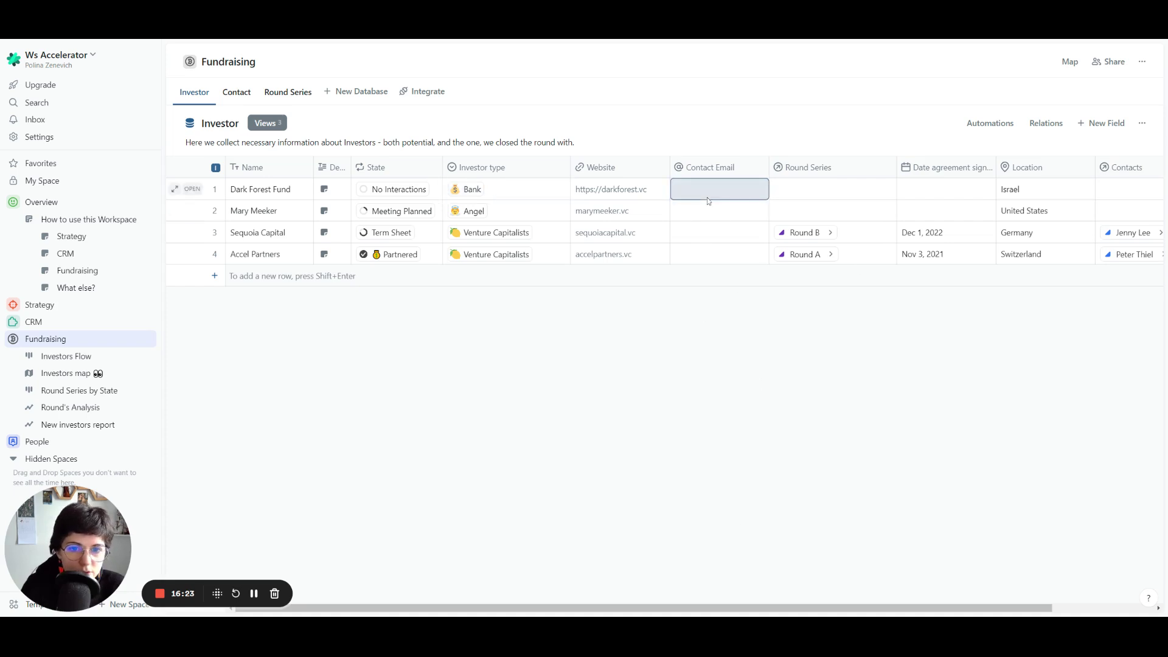
{"action": "left_click_drag", "start_coordinate": [774, 611], "coordinate": [879, 599]}
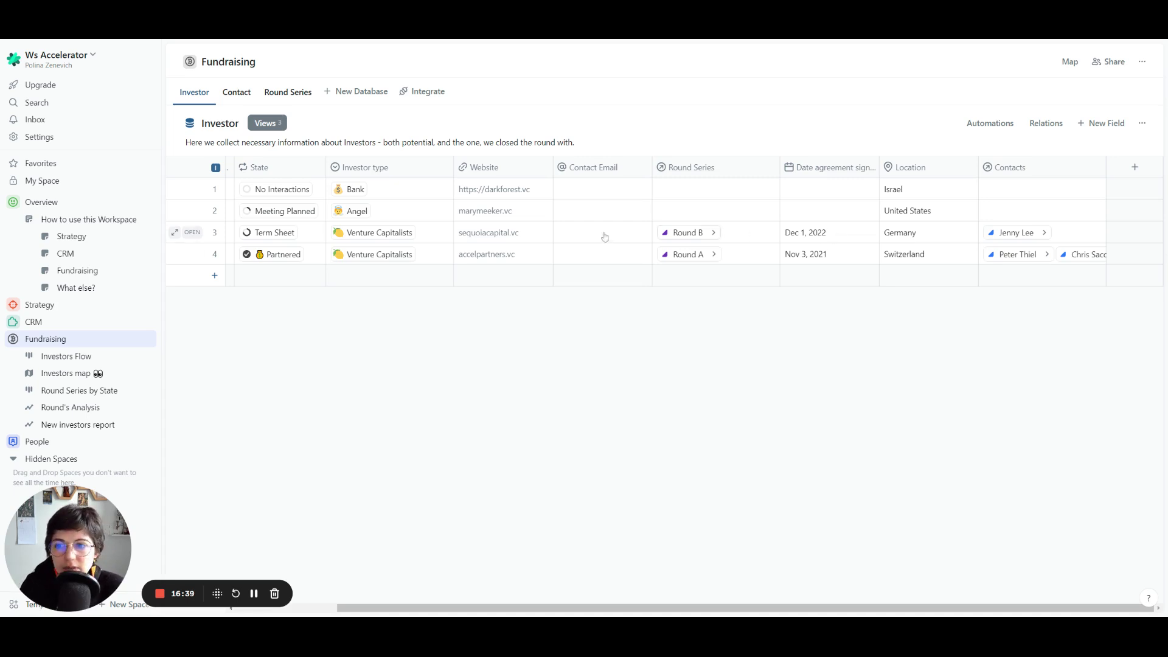
Switch to the Contact database listing the three investor contacts
{"action": "left_click", "coordinate": [235, 93]}
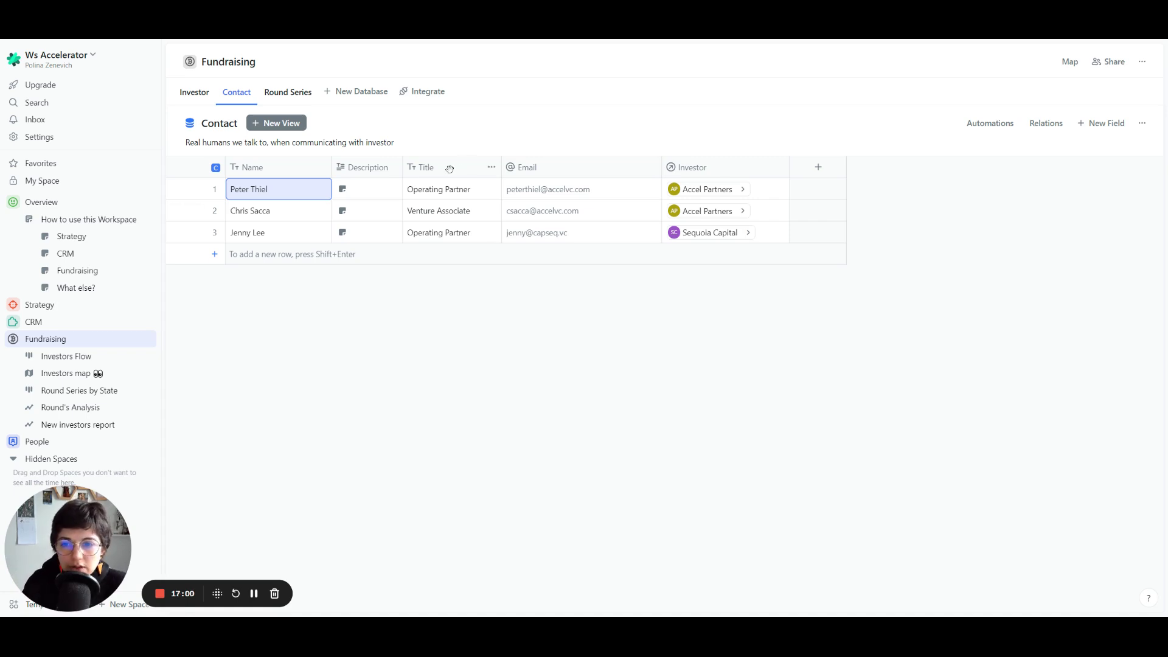
Switch to the Round Series database and widen its Startup column
{"action": "left_click", "coordinate": [284, 95]}
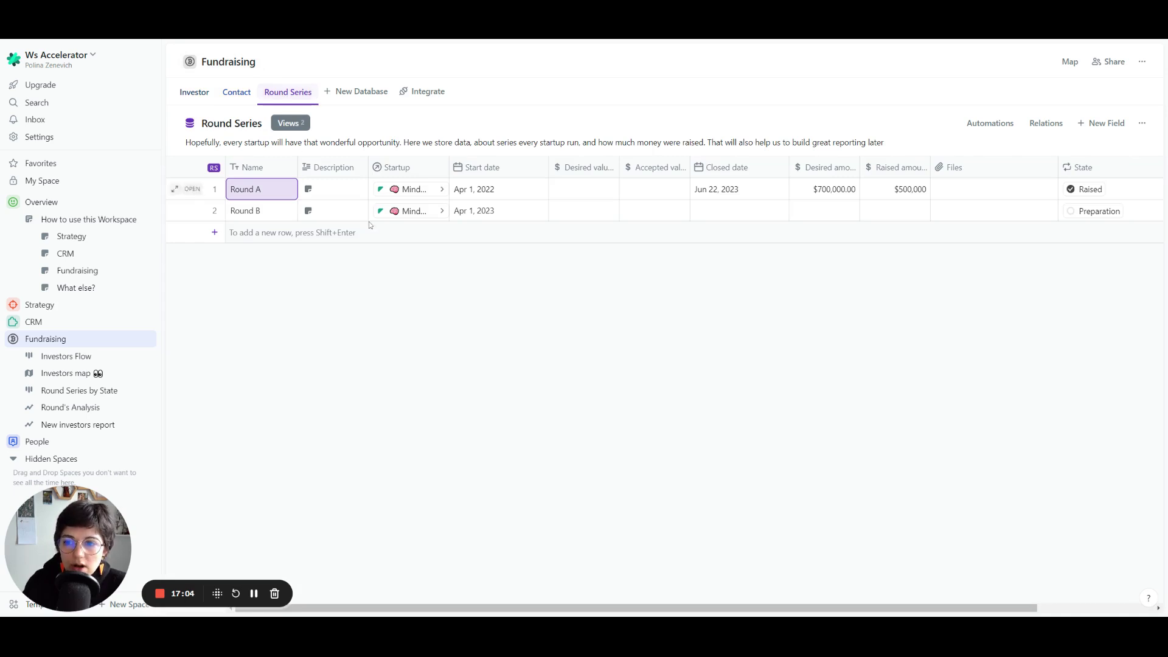
{"action": "left_click_drag", "start_coordinate": [450, 167], "coordinate": [469, 216]}
{"action": "left_click", "coordinate": [530, 330]}
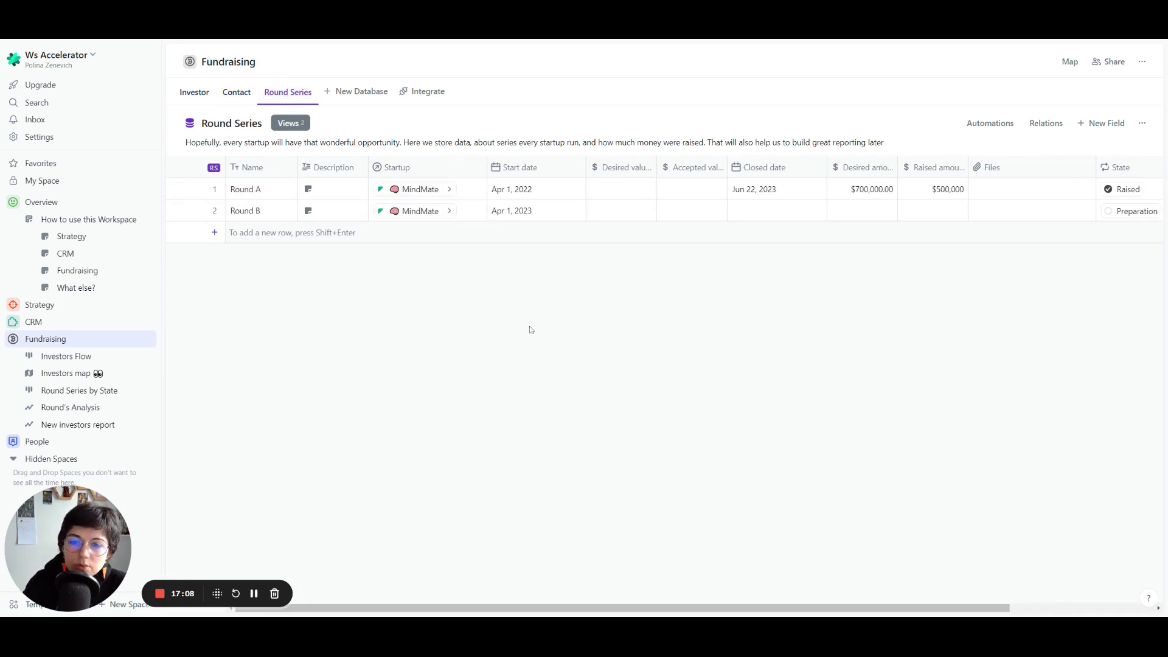
{"action": "left_click_drag", "start_coordinate": [514, 189], "coordinate": [565, 217]}
{"action": "left_click", "coordinate": [574, 311]}
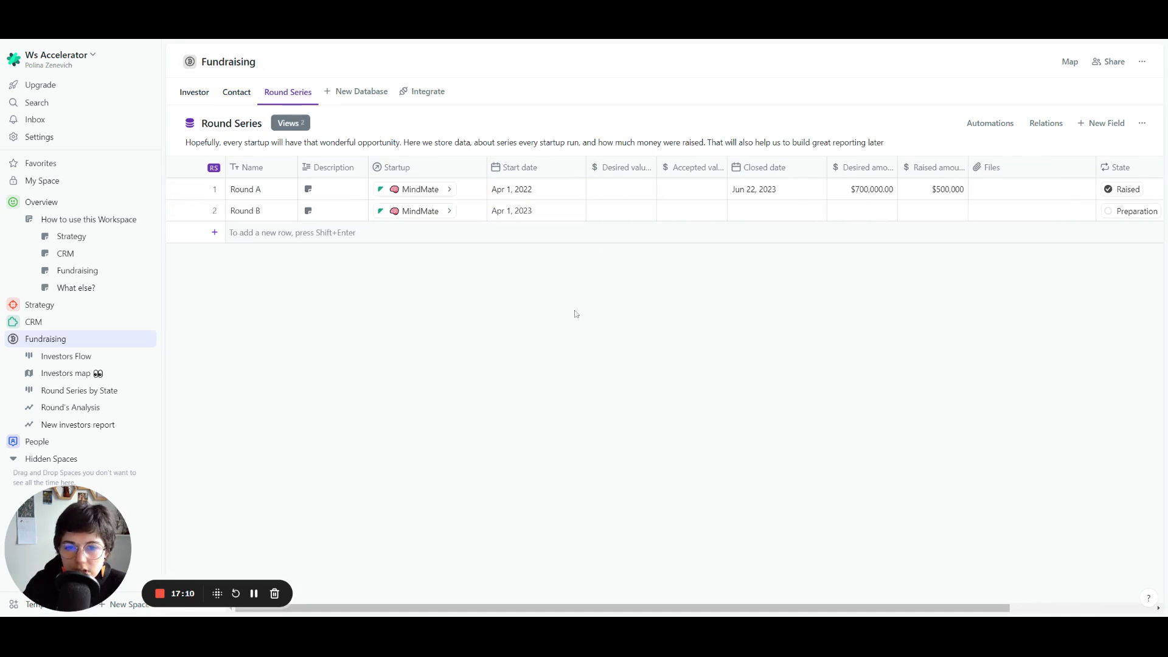
Widen the Desired valuation and Accepted valuation columns so their headers are readable
{"action": "left_click_drag", "start_coordinate": [652, 166], "coordinate": [665, 221]}
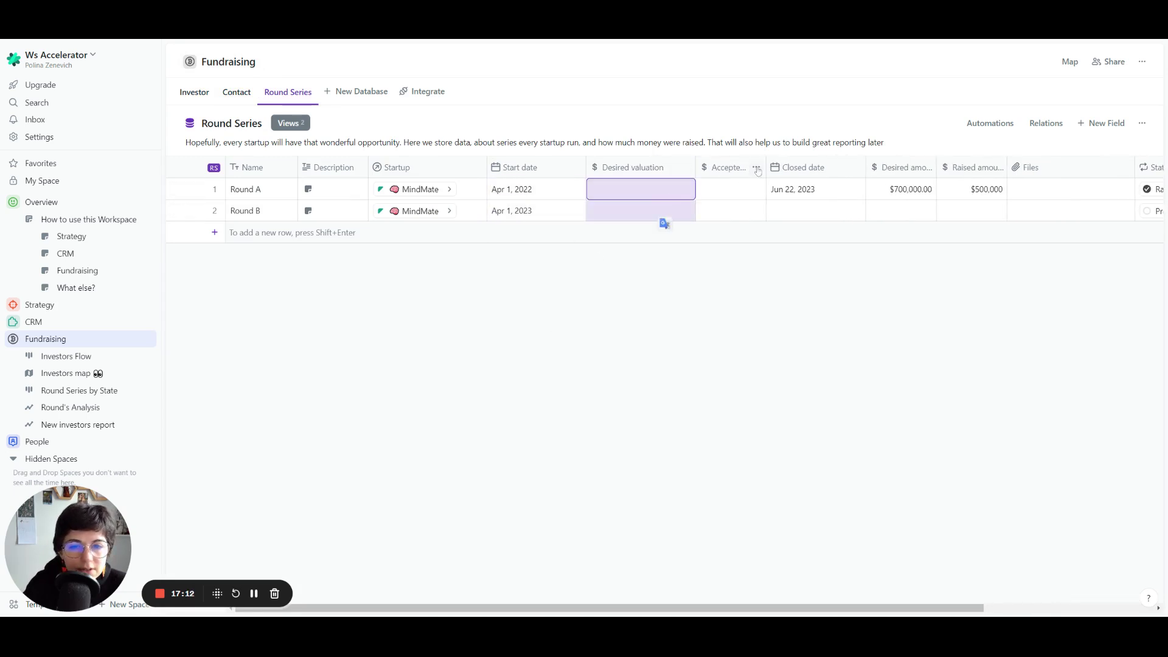
{"action": "left_click_drag", "start_coordinate": [767, 166], "coordinate": [748, 181]}
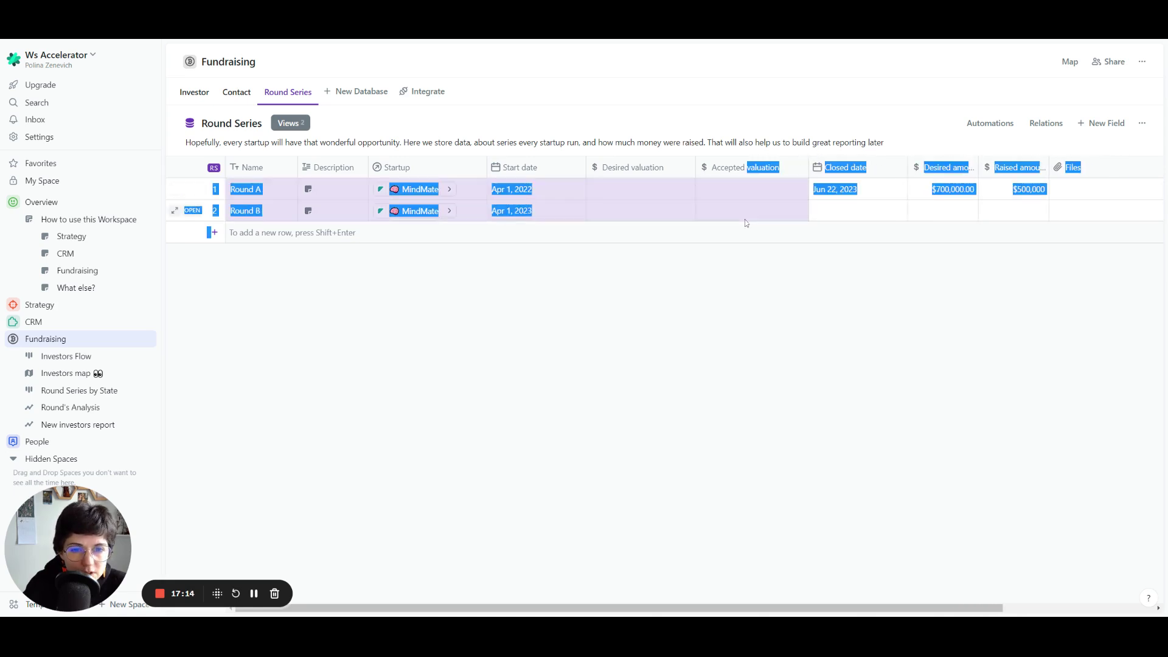
{"action": "left_click", "coordinate": [745, 399]}
{"action": "left_click_drag", "start_coordinate": [815, 609], "coordinate": [948, 609]}
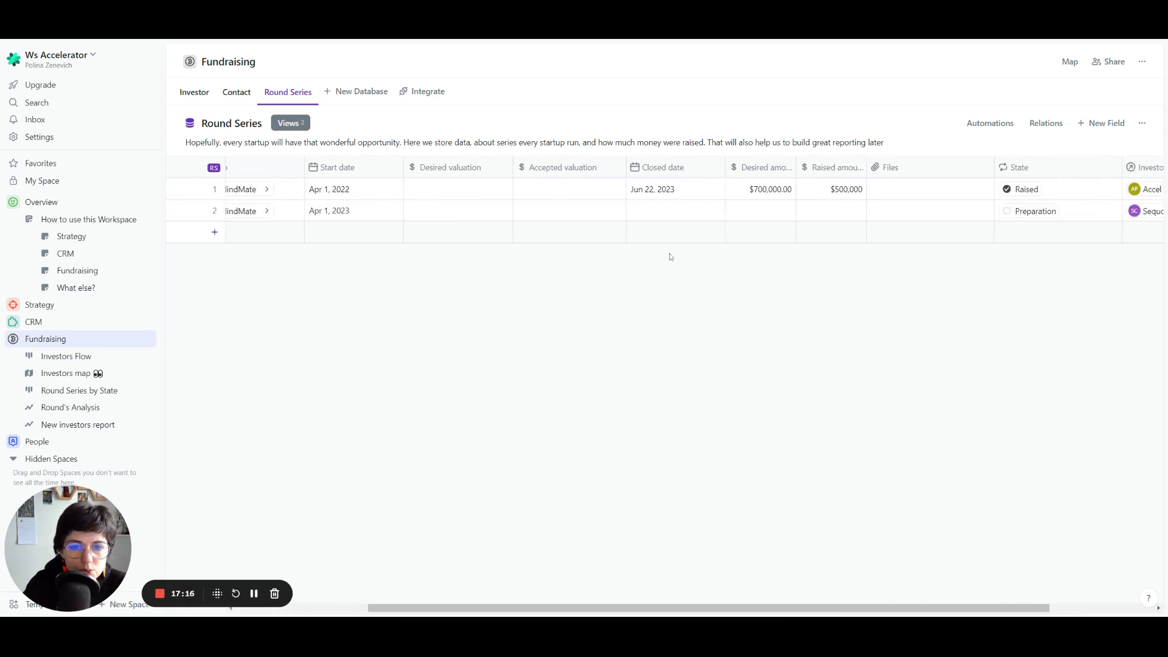
{"action": "left_click", "coordinate": [675, 189]}
Widen the Desired amount and Raised amount columns and scroll right across the table
{"action": "left_click_drag", "start_coordinate": [793, 166], "coordinate": [837, 165]}
{"action": "left_click_drag", "start_coordinate": [911, 163], "coordinate": [947, 166]}
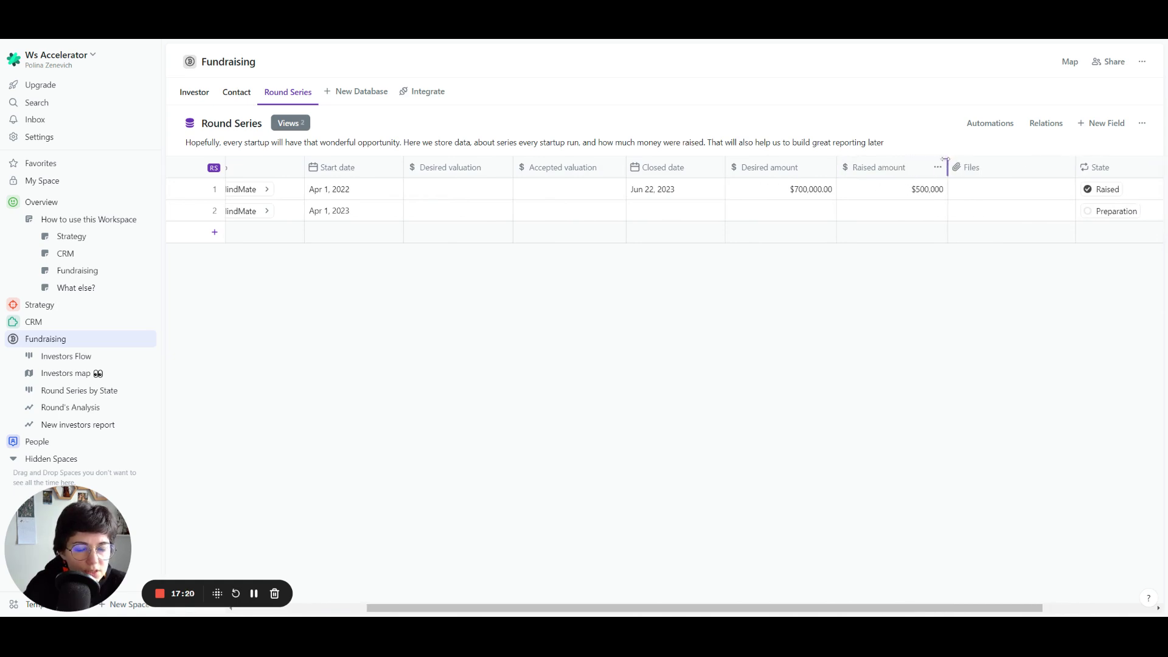
{"action": "left_click_drag", "start_coordinate": [860, 196], "coordinate": [785, 191]}
{"action": "left_click", "coordinate": [535, 192]}
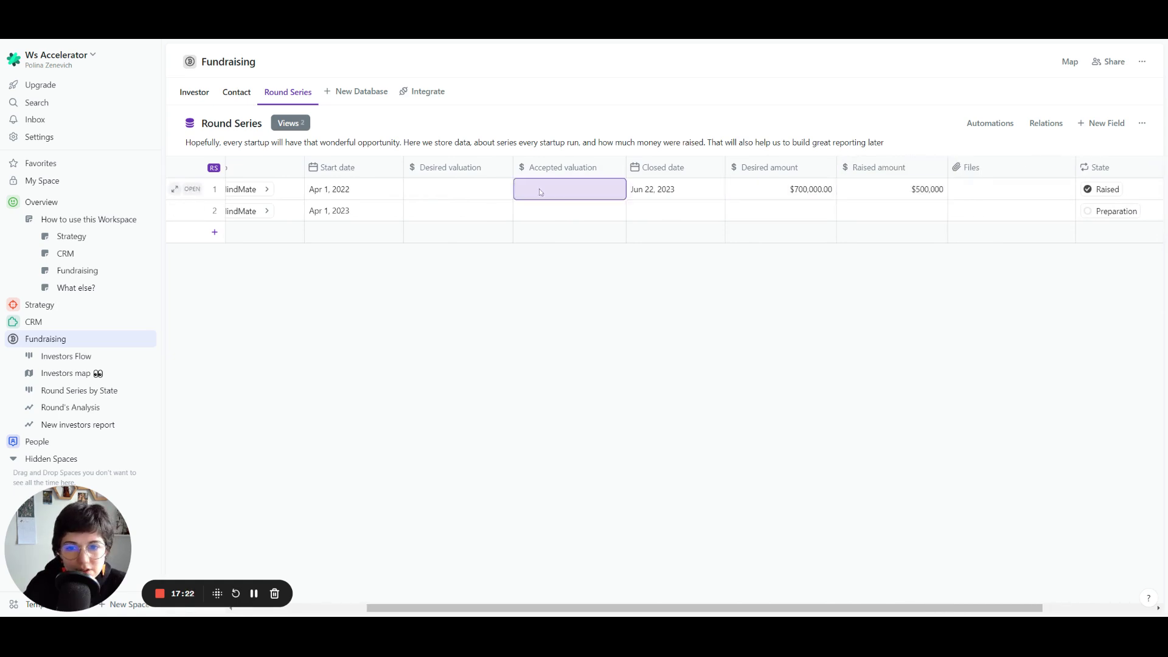
{"action": "left_click_drag", "start_coordinate": [535, 191], "coordinate": [503, 185]}
{"action": "left_click", "coordinate": [673, 464]}
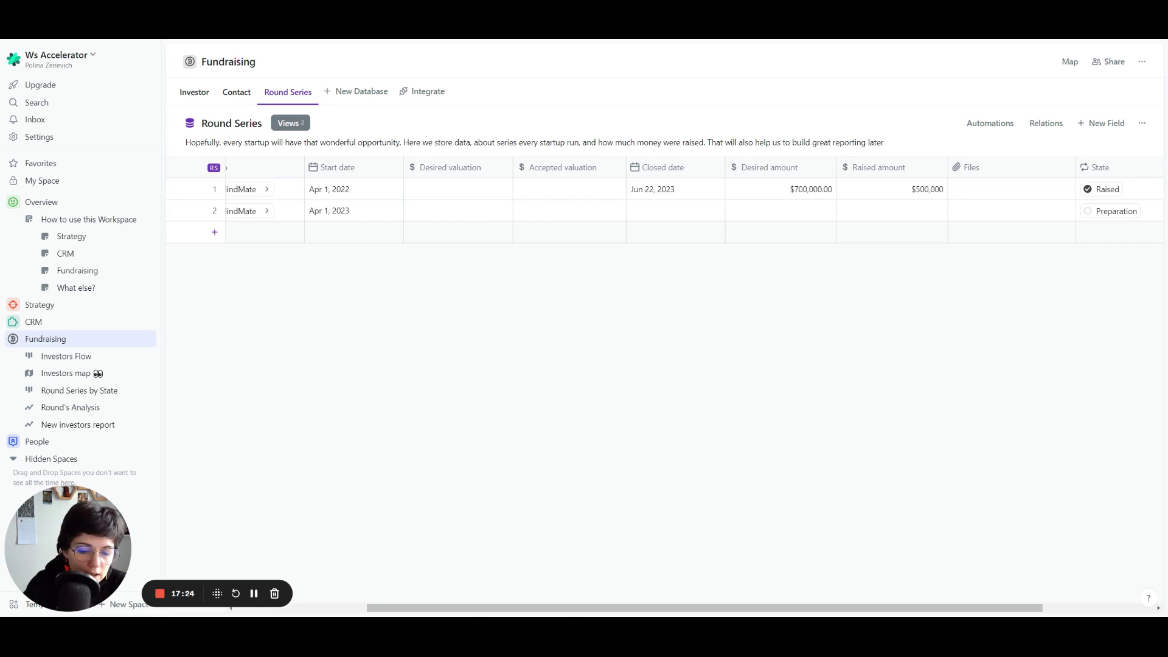
{"action": "scroll", "coordinate": [816, 599], "scroll_direction": "right", "scroll_amount": 5}
{"action": "scroll", "coordinate": [816, 600], "scroll_direction": "right", "scroll_amount": 2}
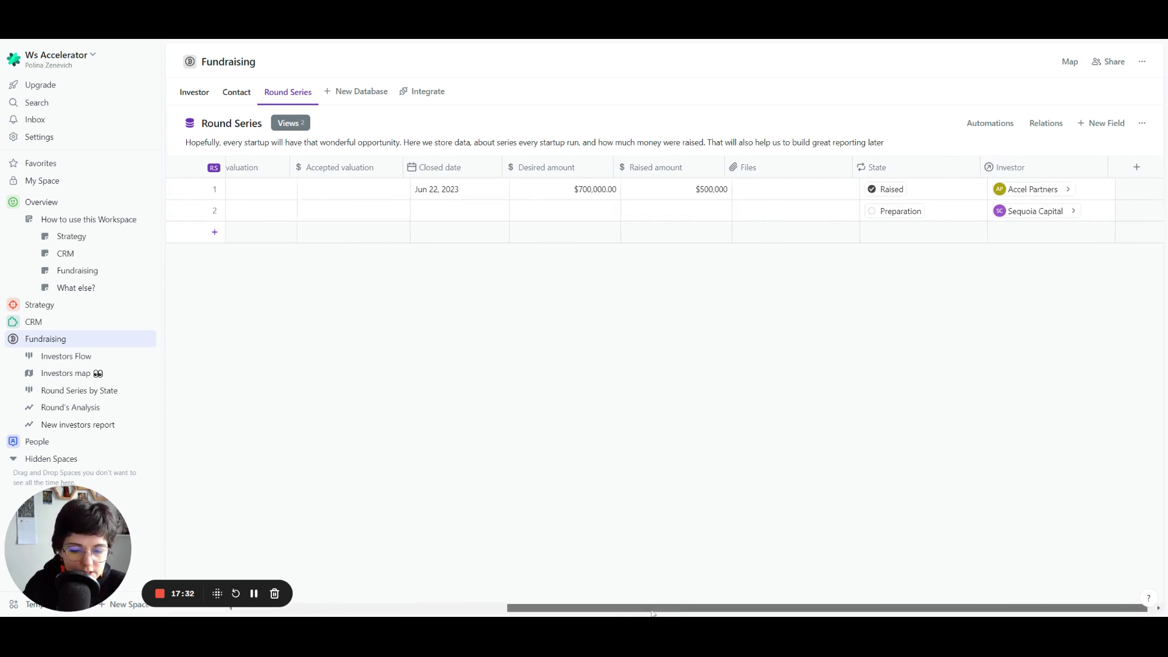
{"action": "left_click_drag", "start_coordinate": [682, 608], "coordinate": [402, 608]}
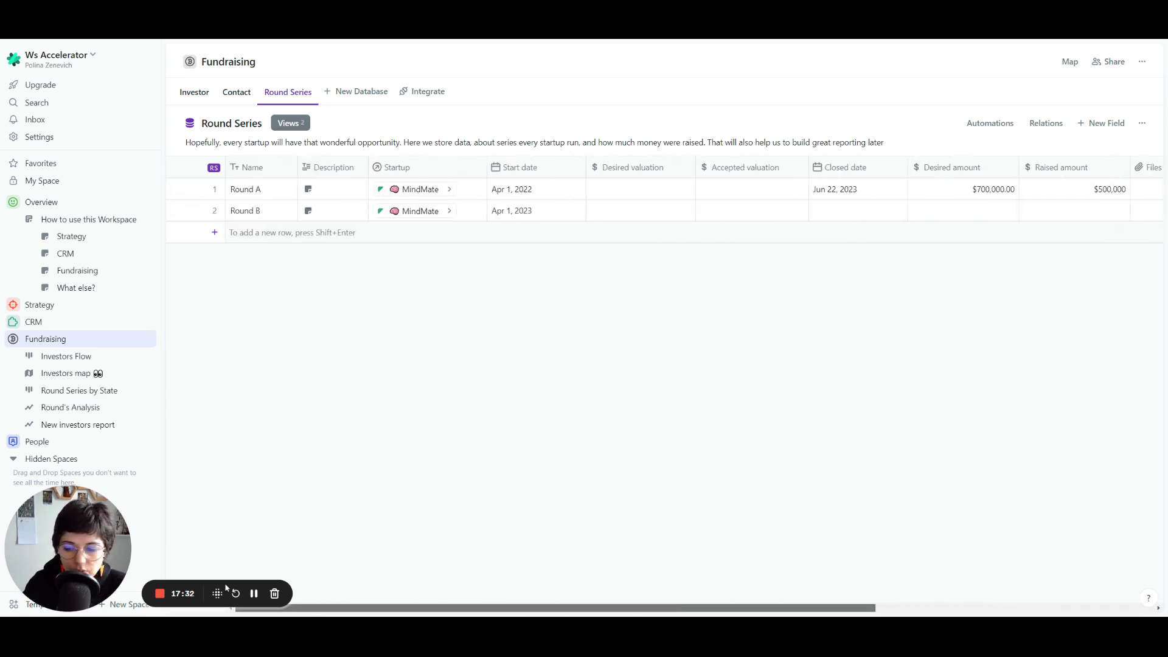
View the Investors Flow board and Investors map, ending on the Round Series by State board
{"action": "left_click", "coordinate": [66, 356]}
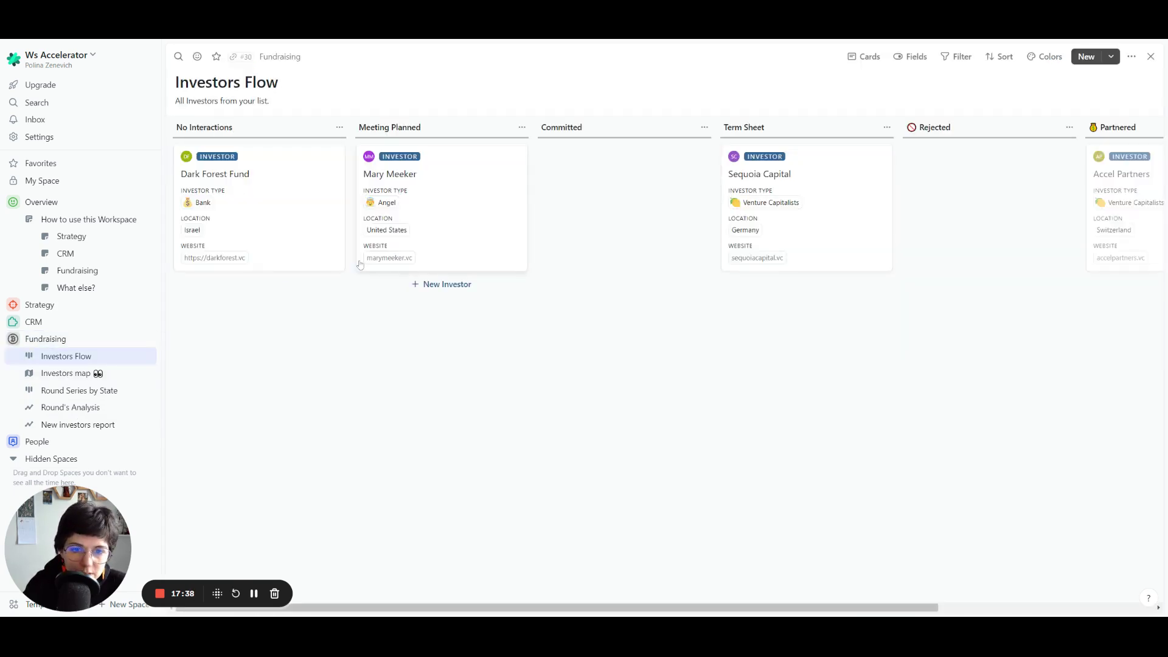
{"action": "left_click", "coordinate": [65, 373]}
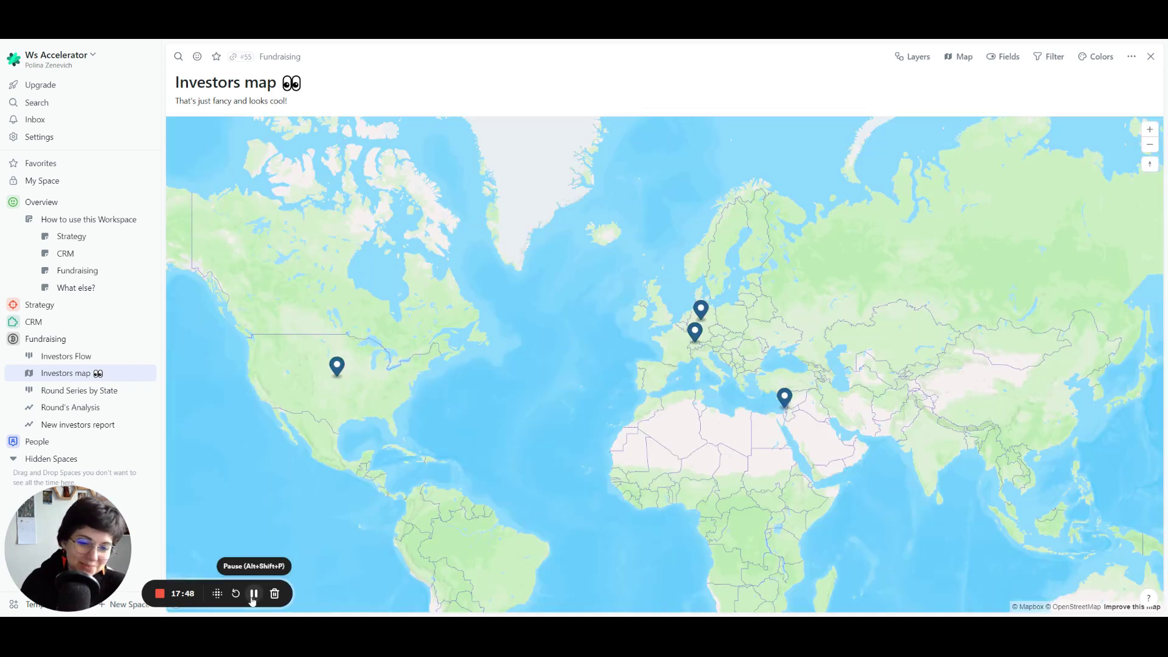
{"action": "mouse_move", "coordinate": [708, 317]}
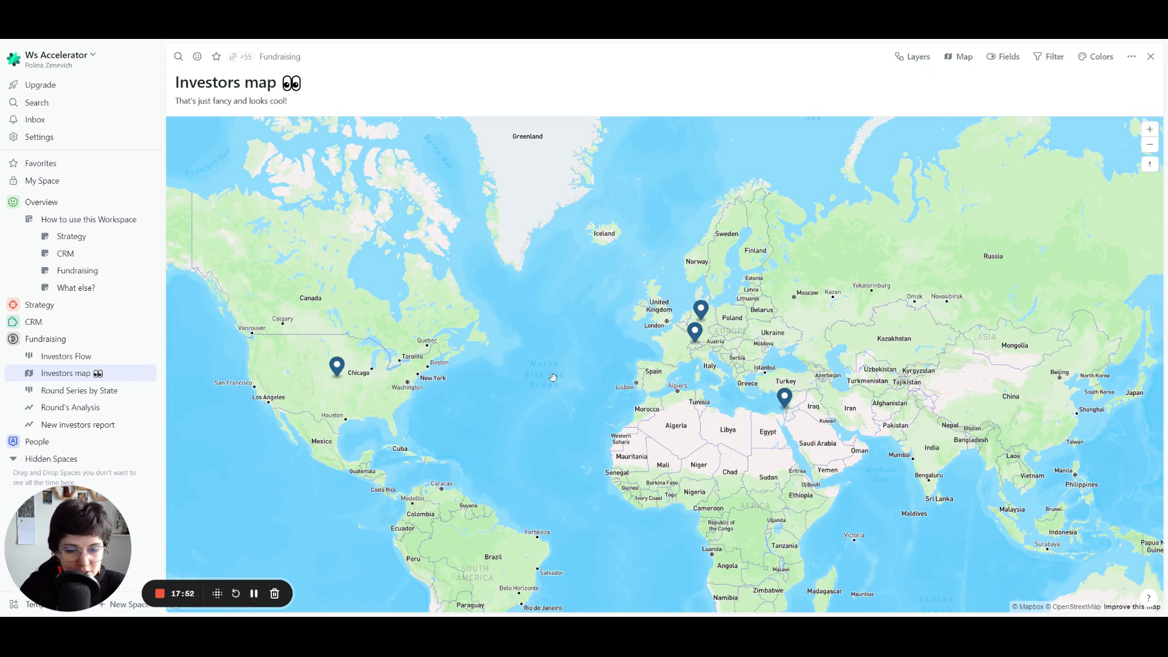
{"action": "left_click", "coordinate": [82, 395]}
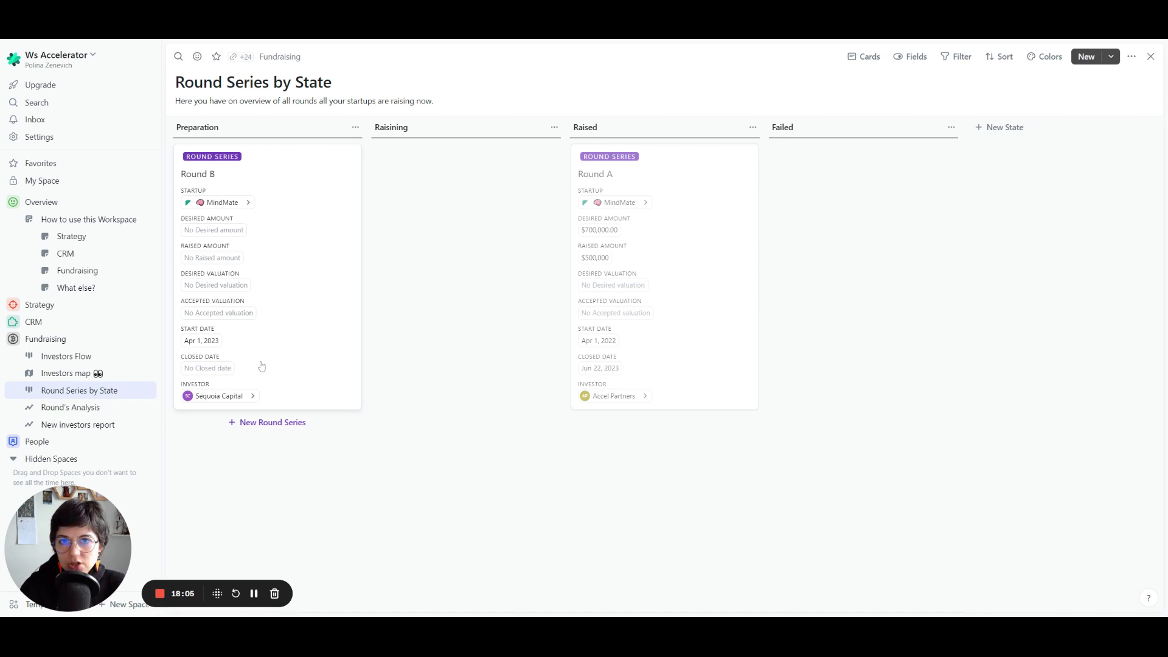
Compare Round's Analysis valuation and funding charts, then open the New investors report
{"action": "left_click", "coordinate": [89, 414]}
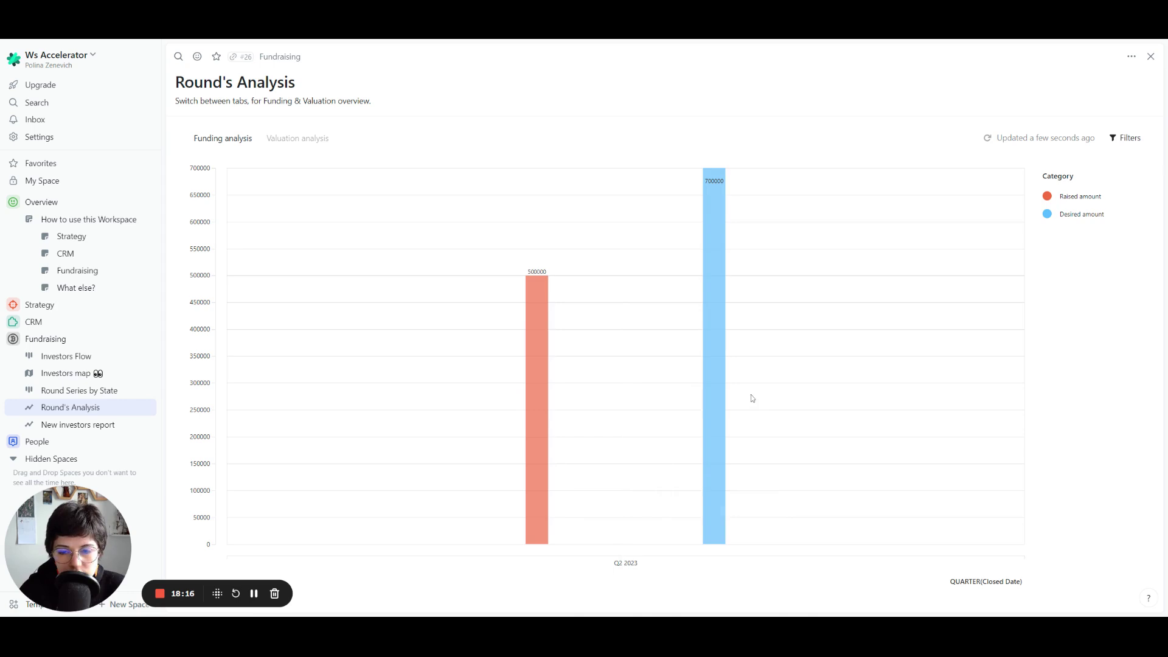
{"action": "left_click", "coordinate": [323, 139]}
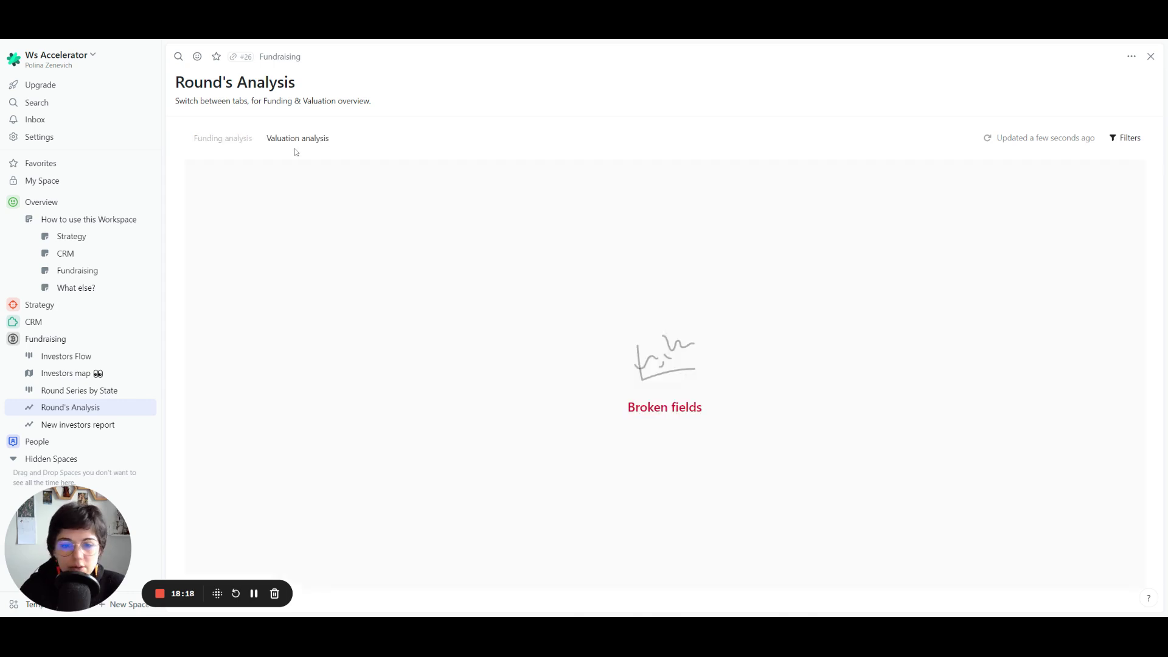
{"action": "left_click", "coordinate": [243, 140]}
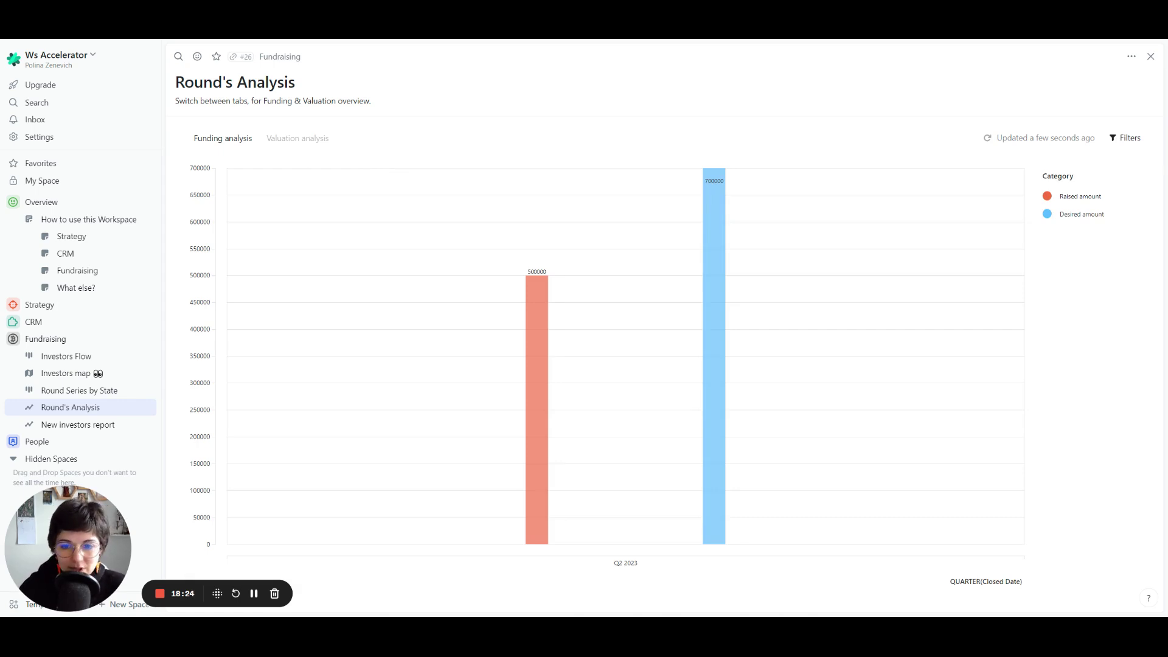
{"action": "left_click", "coordinate": [58, 424]}
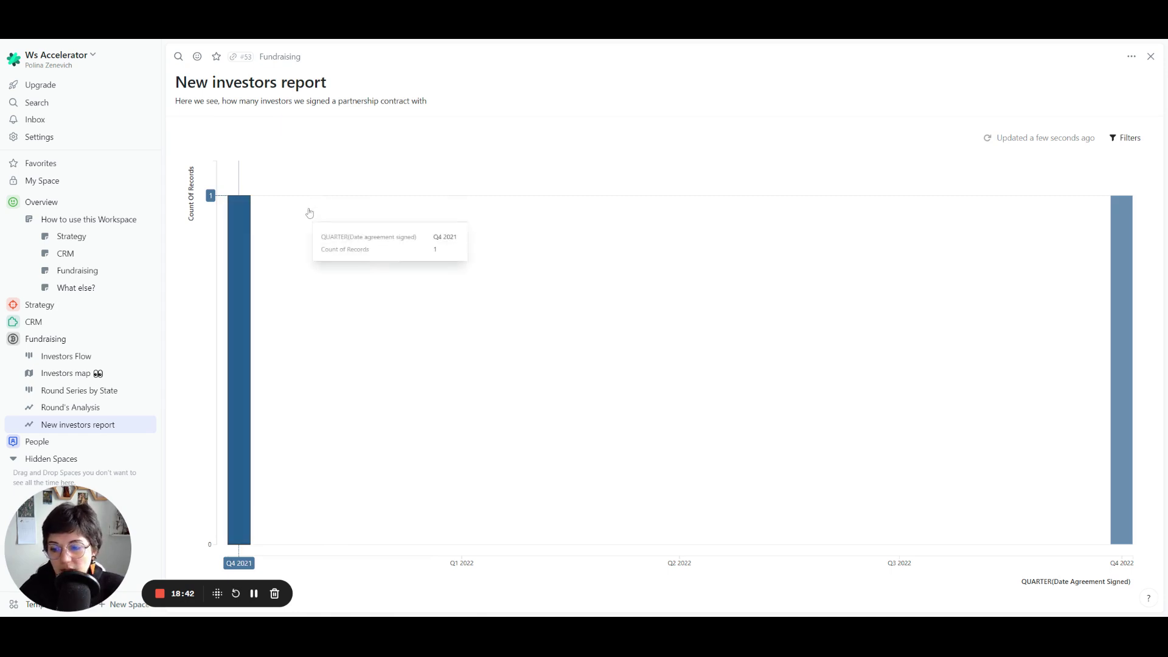
Collapse the Fundraising and Overview spaces in the sidebar
{"action": "left_click", "coordinate": [13, 339]}
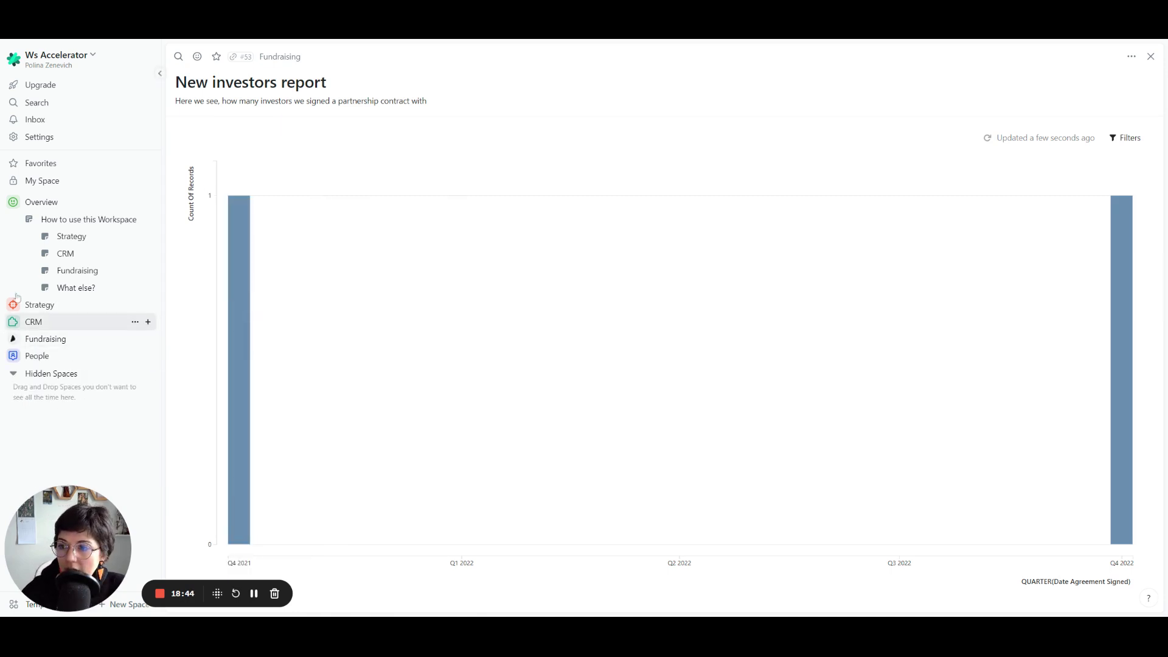
{"action": "left_click", "coordinate": [13, 203]}
Show the Workspace Map from the Ws Accelerator menu and list its help resources
{"action": "left_click", "coordinate": [58, 56]}
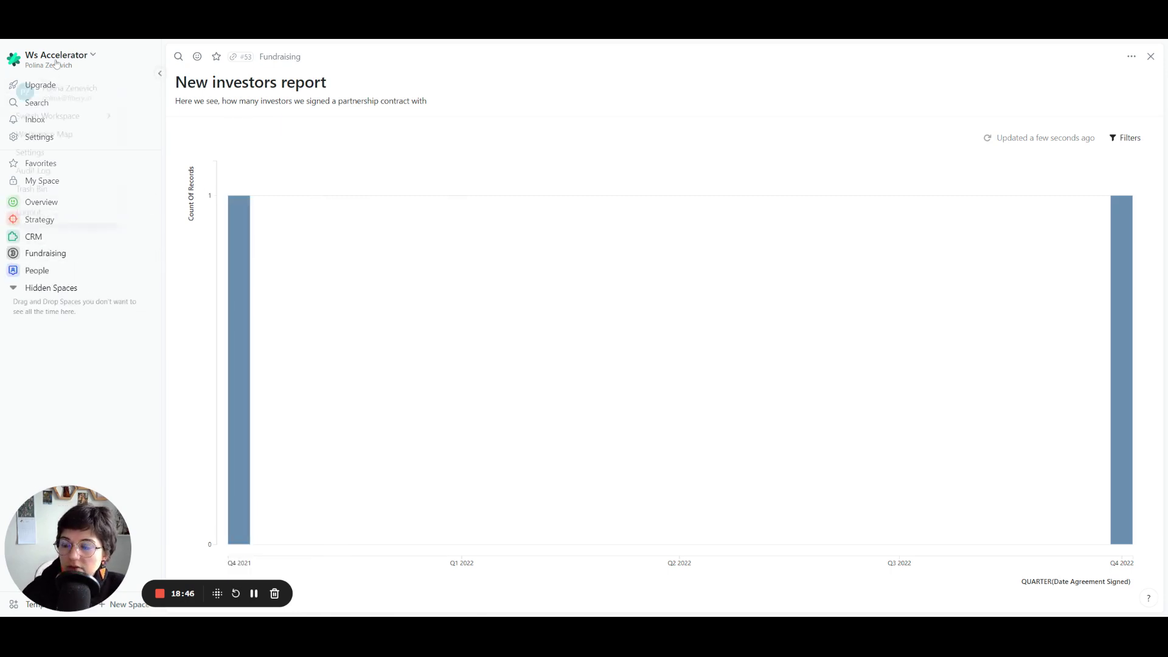
{"action": "left_click", "coordinate": [61, 135]}
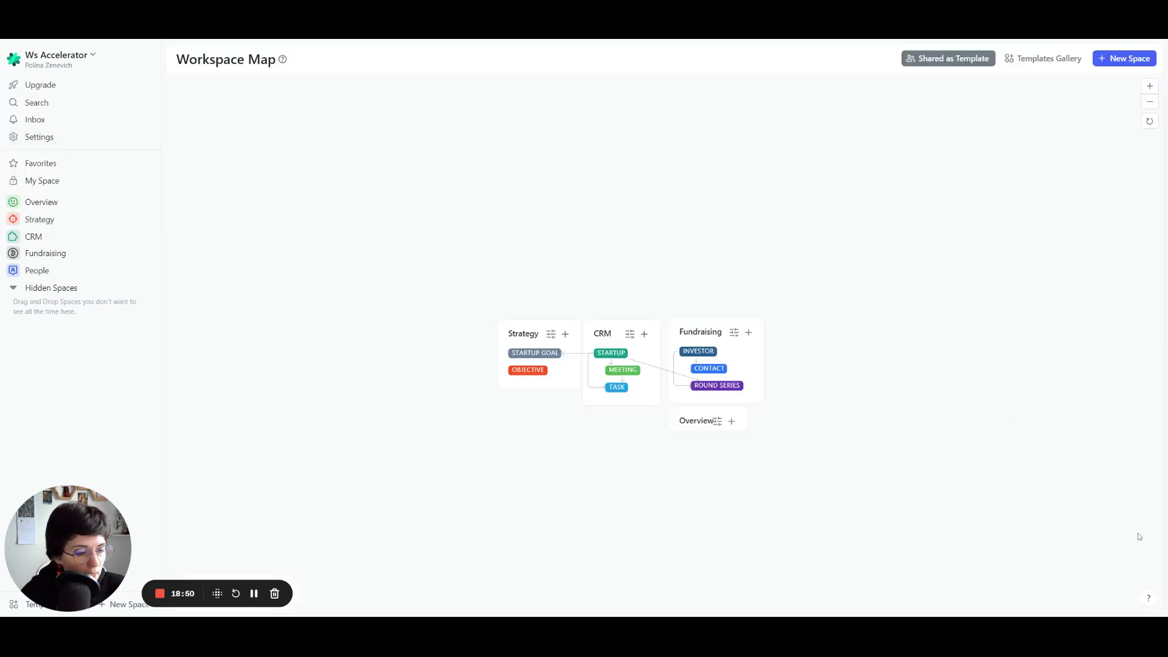
{"action": "left_click", "coordinate": [1145, 603]}
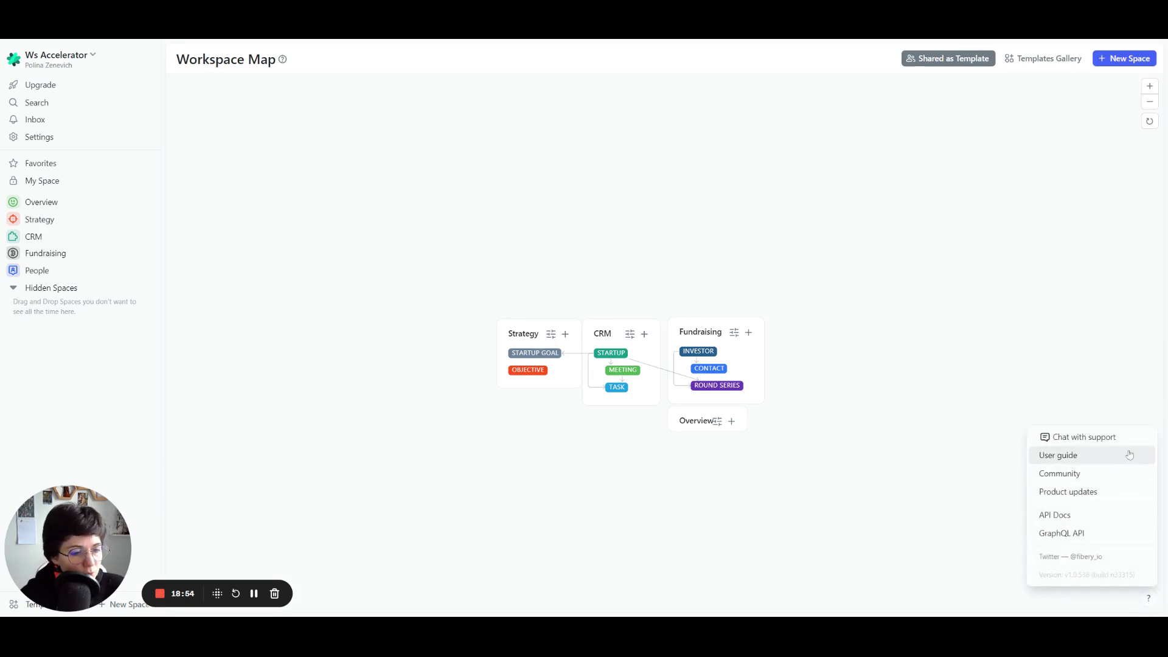